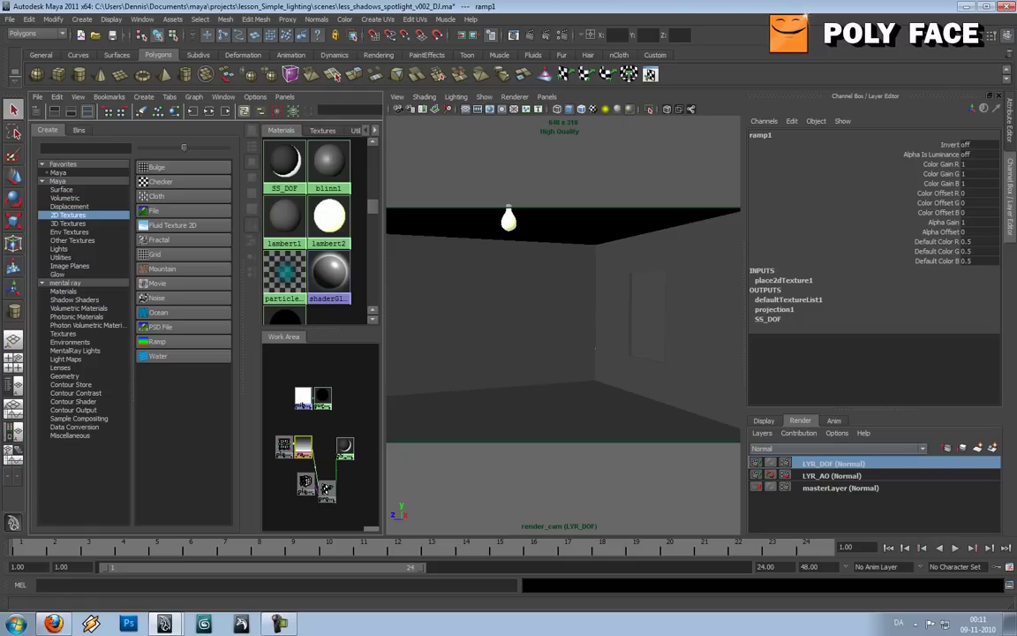
Assign the existing SS_DOF material as the material override of the LYR_DOF render layer
right_click(820, 465)
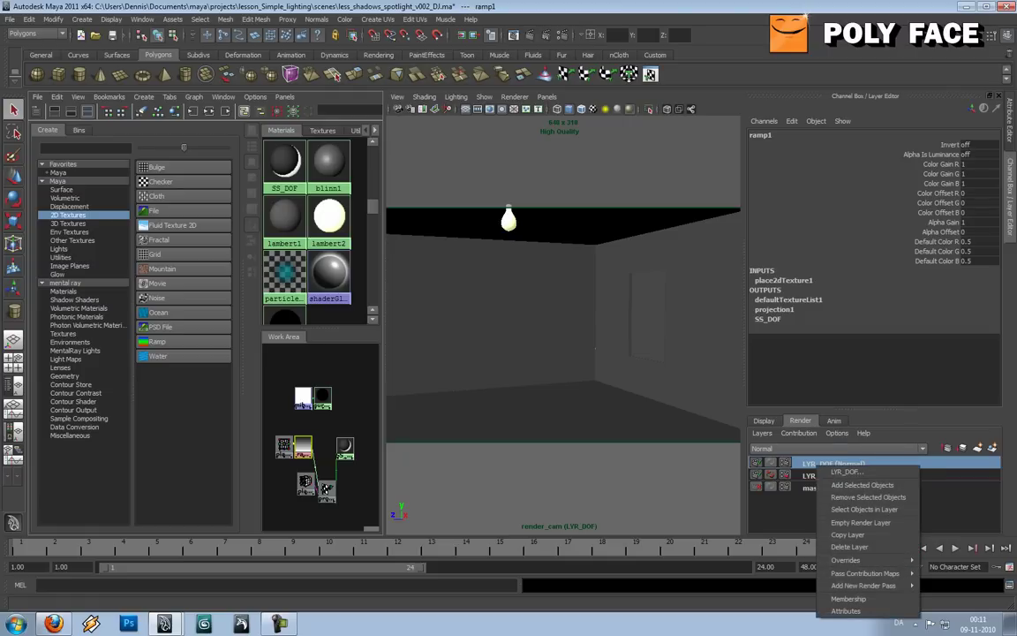
mouse_move(846, 560)
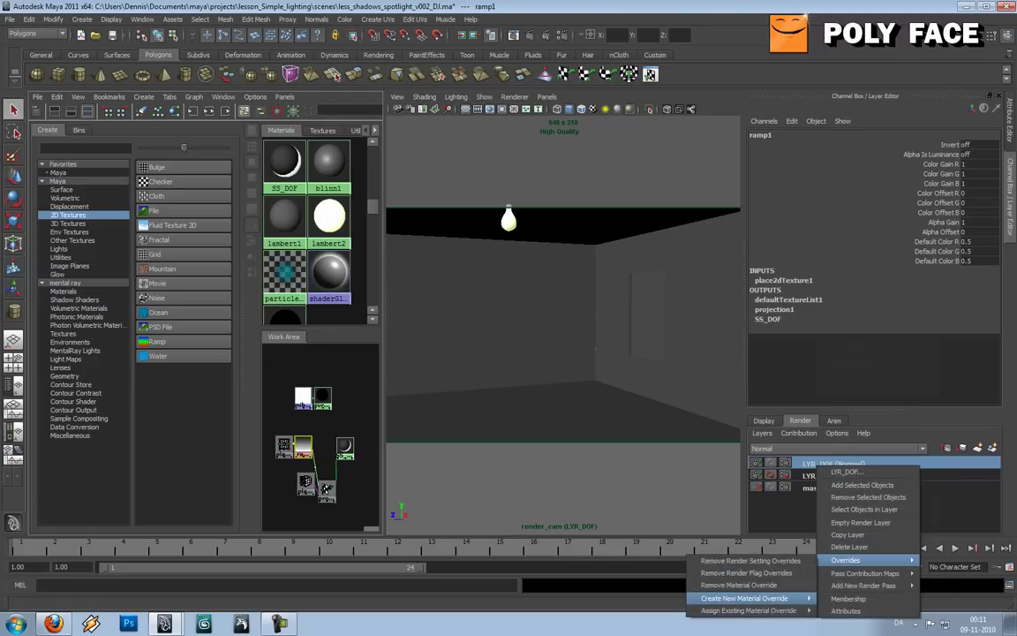
mouse_move(751, 610)
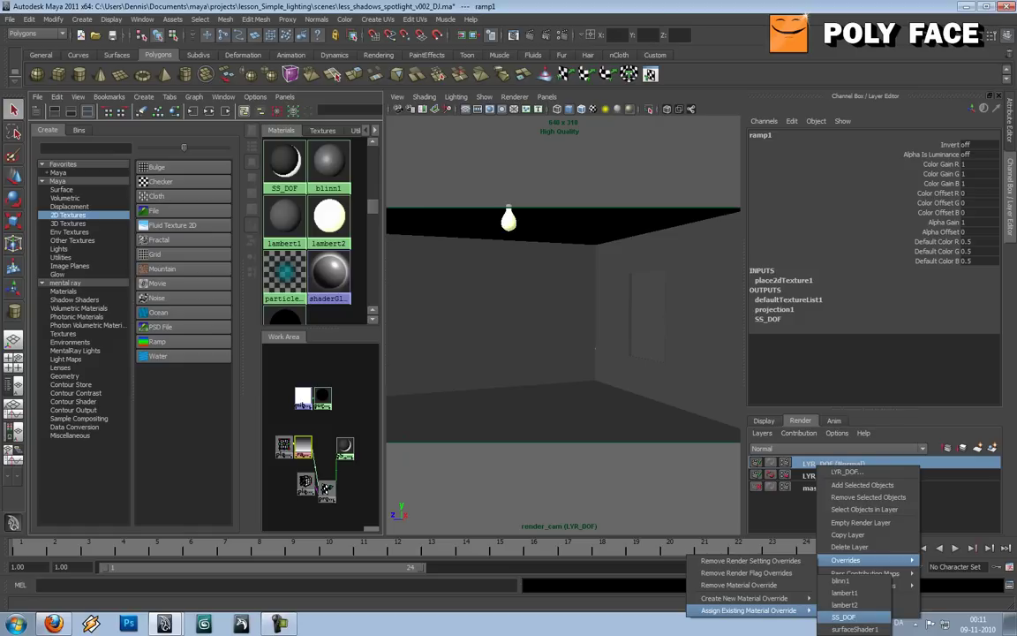
click(843, 616)
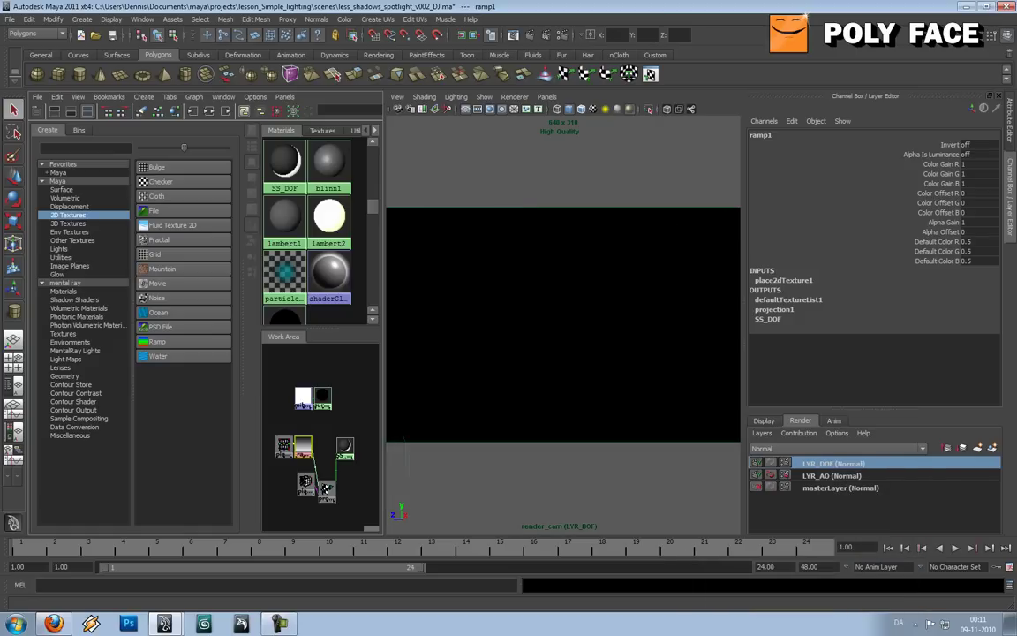
Look at the room from outside through the persp camera
click(547, 96)
mouse_move(567, 109)
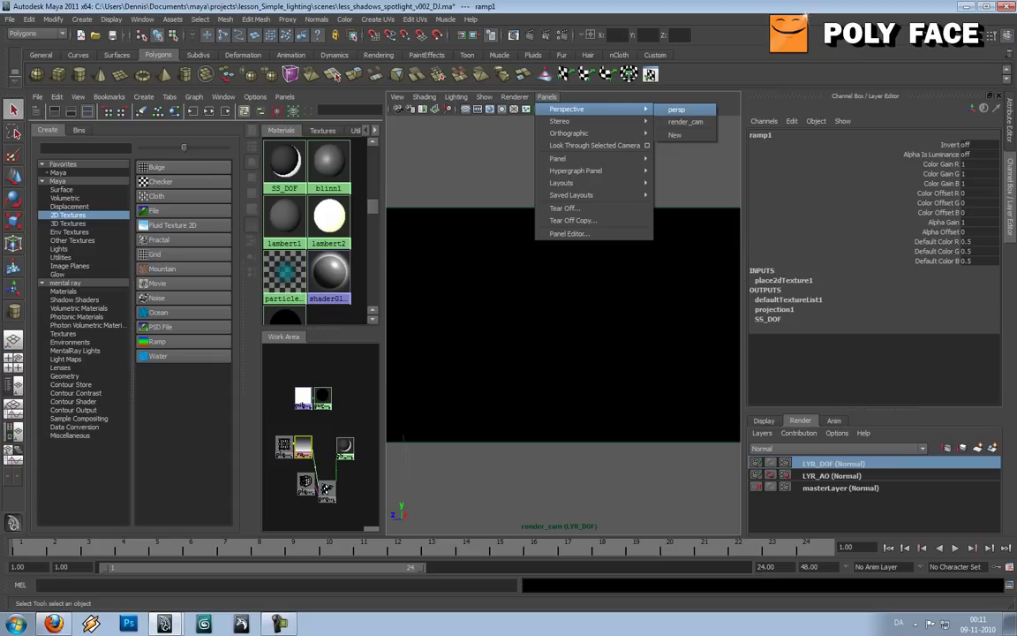
click(676, 108)
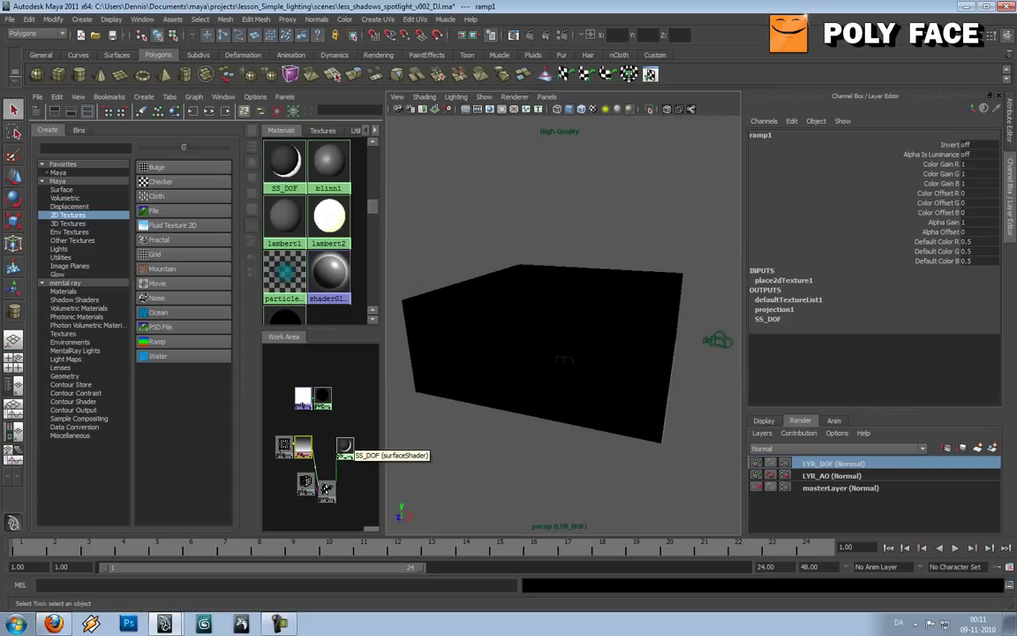
Set the SS_DOF shader's hardware textured channel to Combined Textures and display the viewport with textures
click(345, 448)
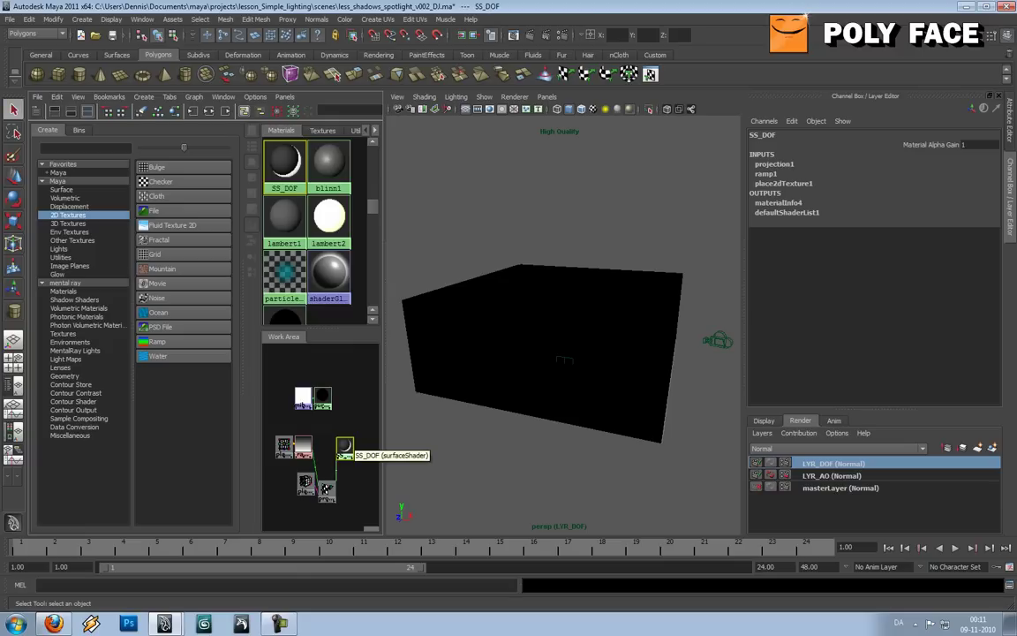
key(ctrl+a)
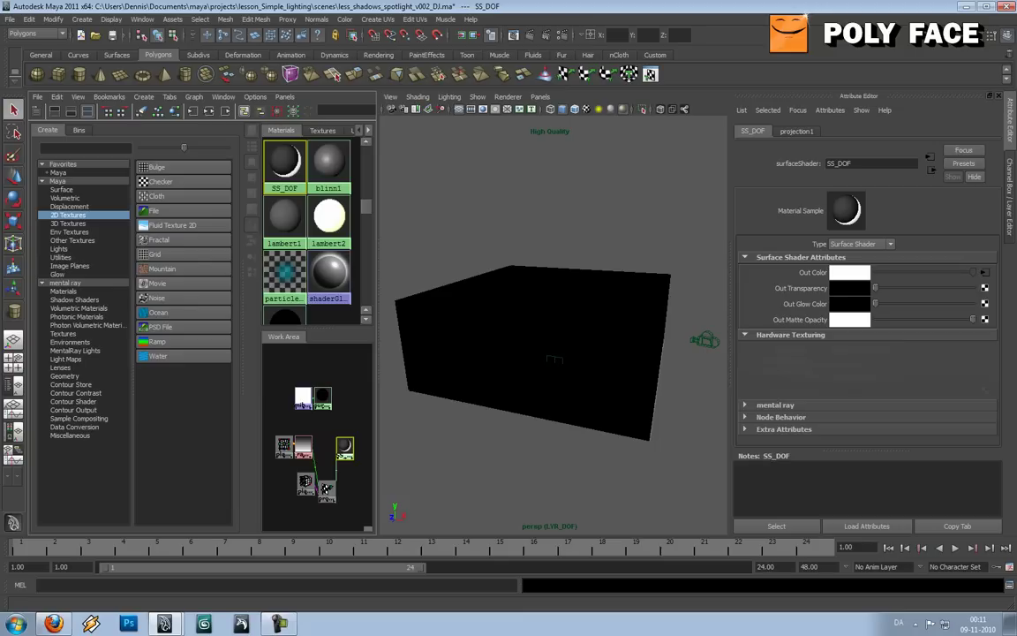
click(864, 349)
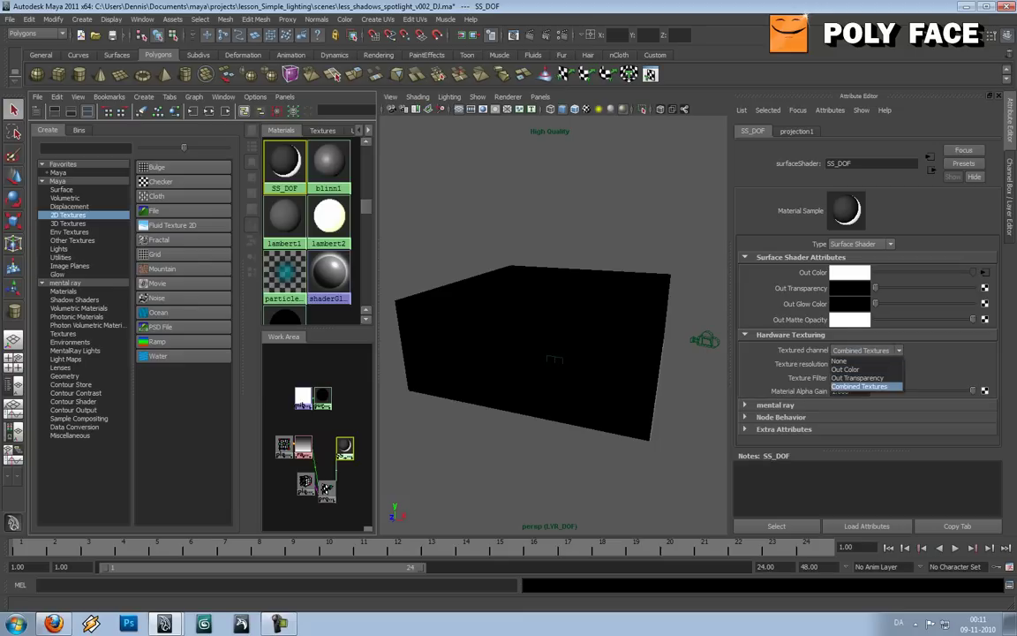
click(859, 386)
alt+drag(554, 353, 514, 344)
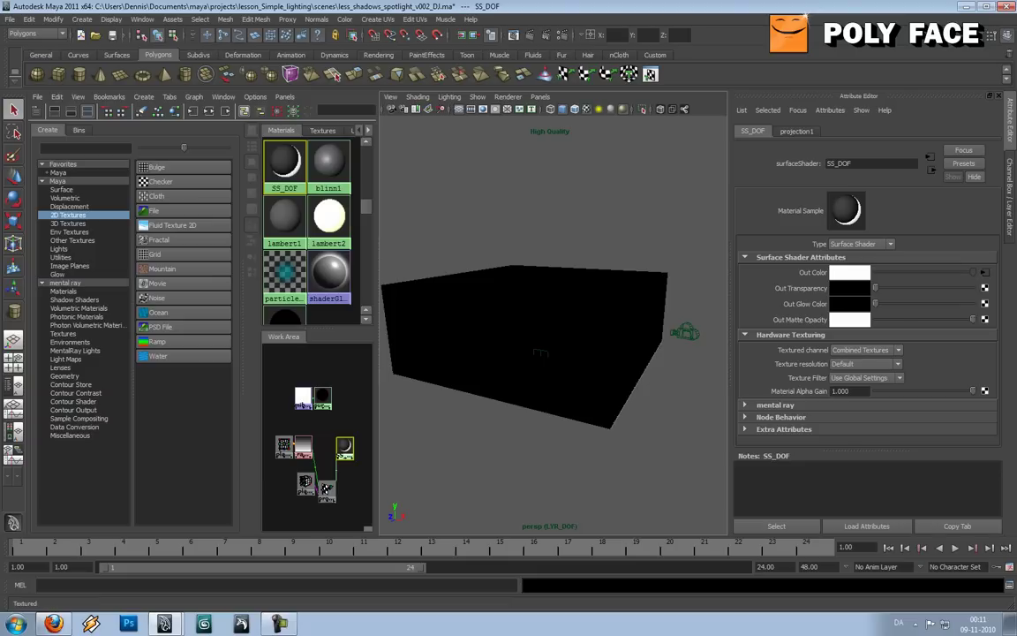
mouse_move(541, 352)
alt+mouse_down()
mouse_move(510, 331)
mouse_move(530, 344)
alt+mouse_up()
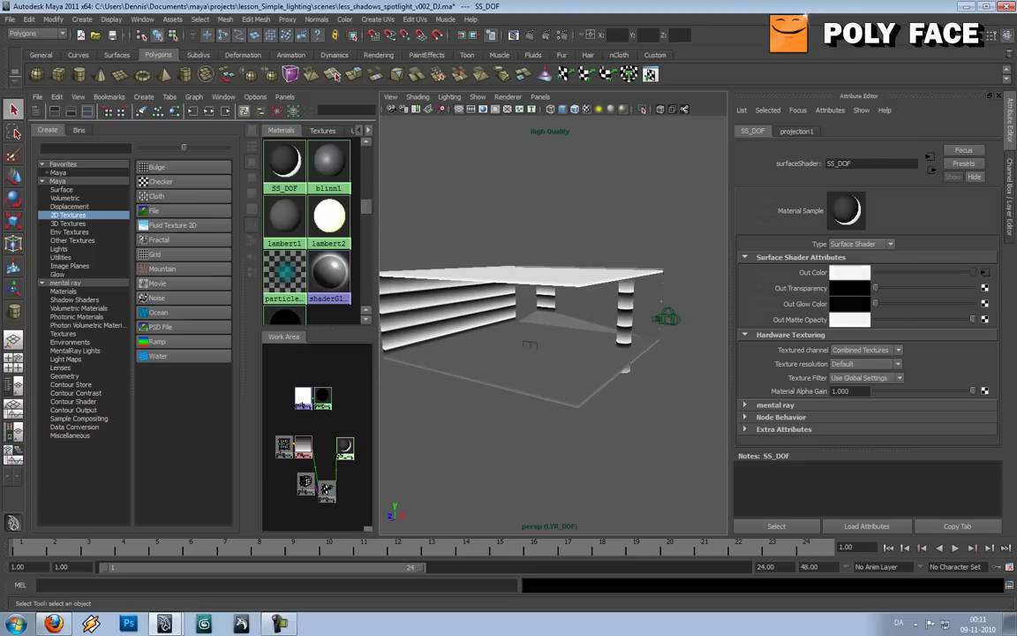
Select the place3dTexture1 node in the room and rotate it to -90 degrees about X
click(530, 345)
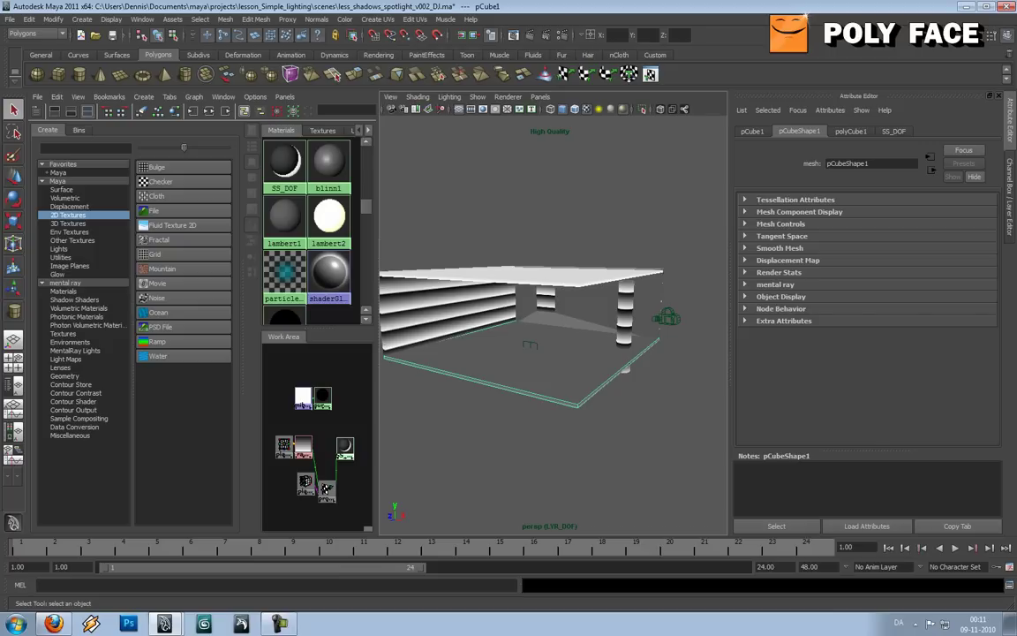
click(535, 343)
scroll(534, 343, up, 5)
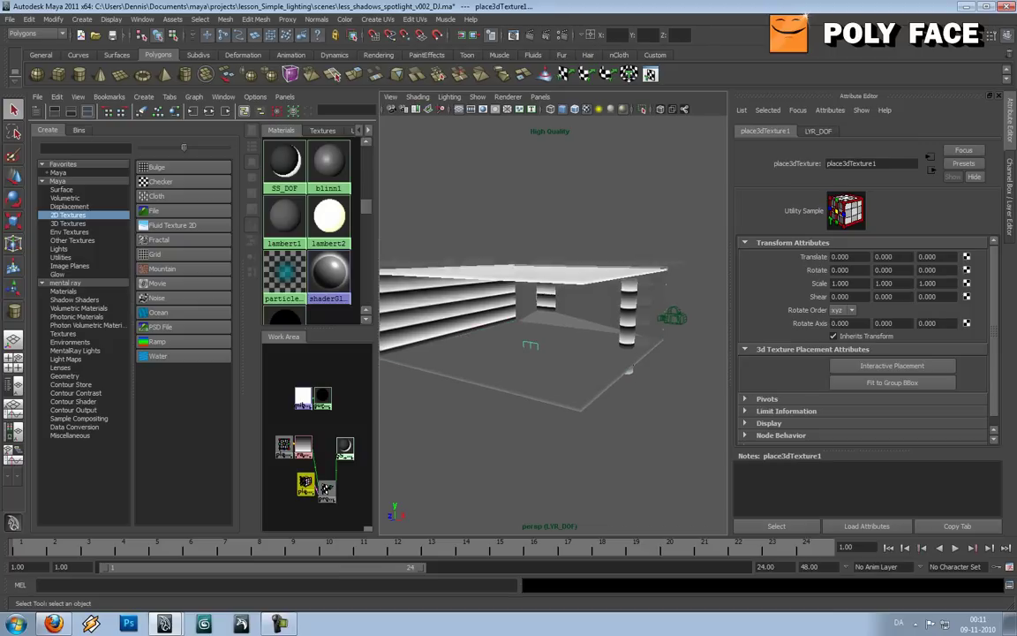
mouse_move(535, 342)
alt+mouse_down()
mouse_move(500, 344)
mouse_move(528, 319)
mouse_move(530, 343)
alt+mouse_up()
scroll(500, 343, down, 5)
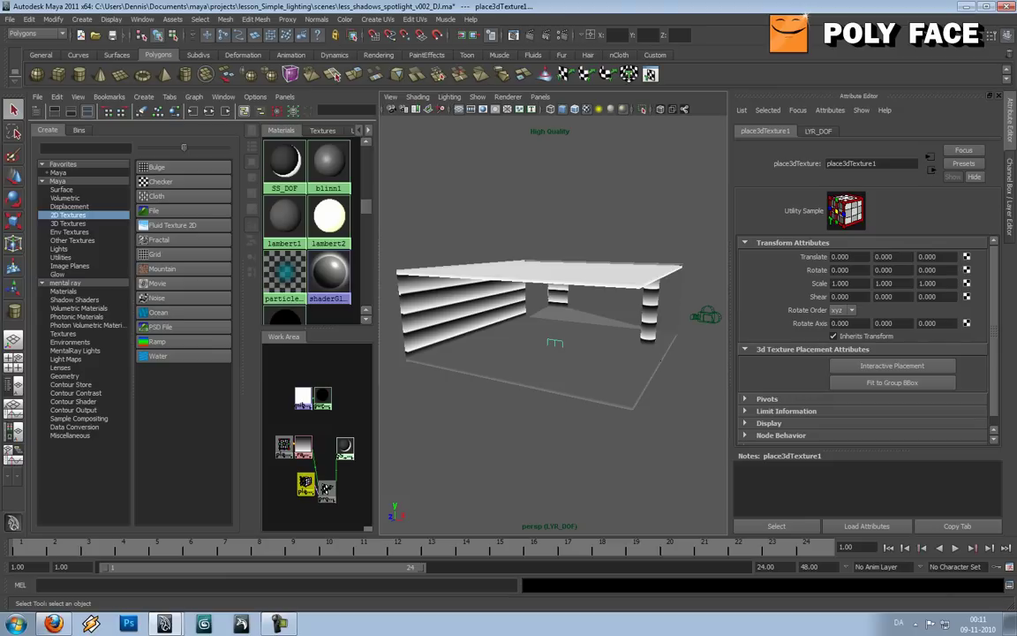
key(e)
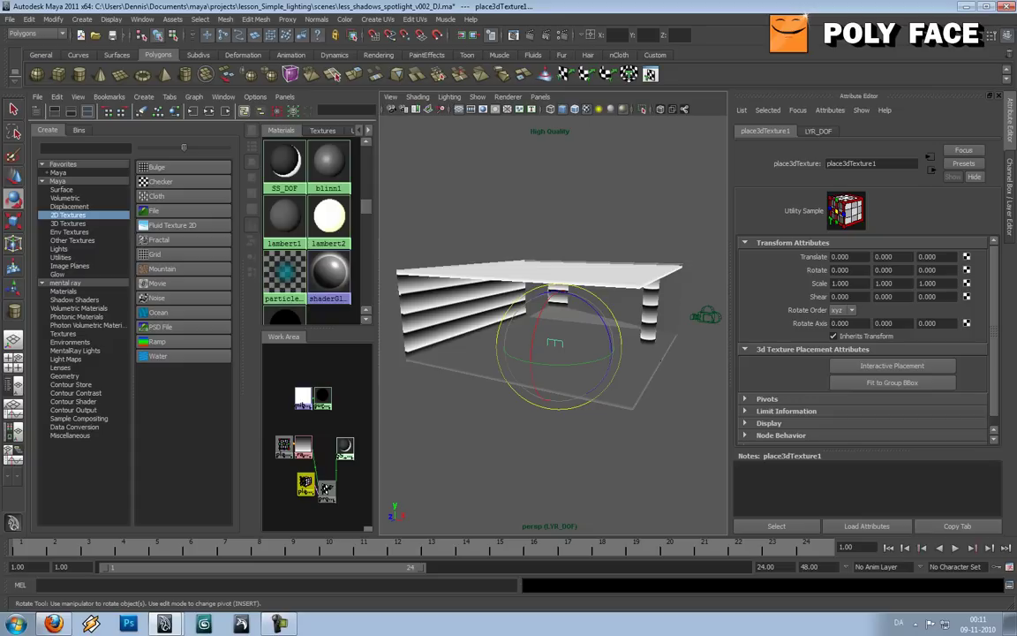
drag(537, 328, 546, 302)
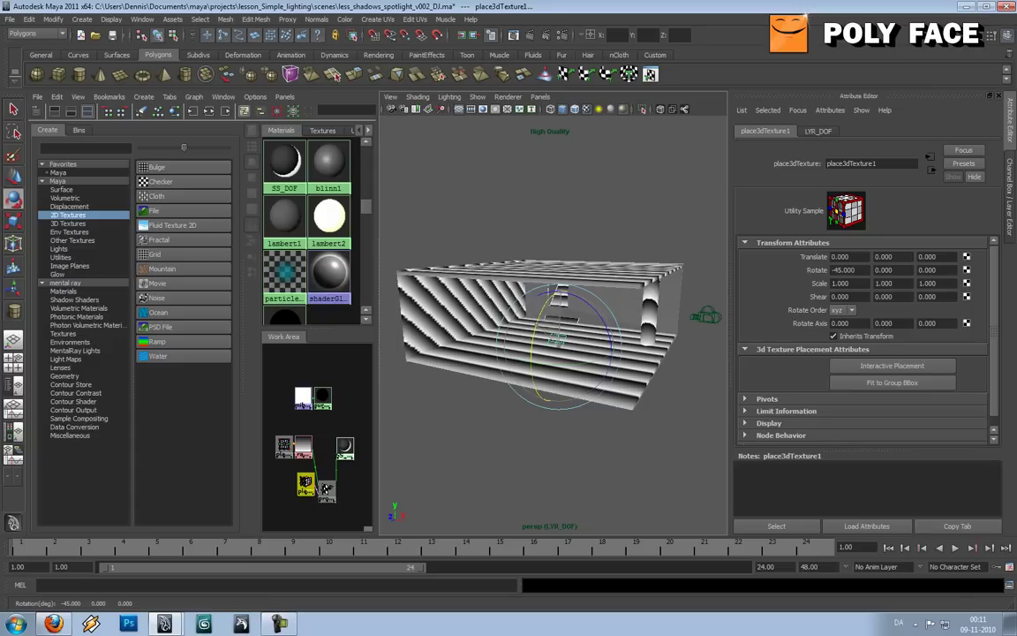
drag(512, 357, 521, 376)
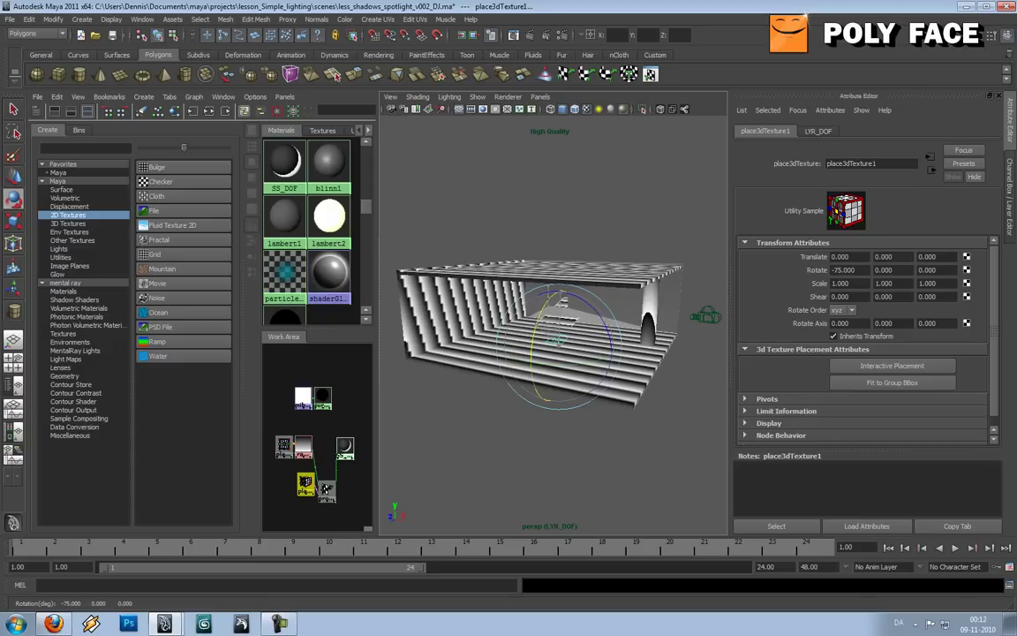
alt+drag(554, 332, 497, 291)
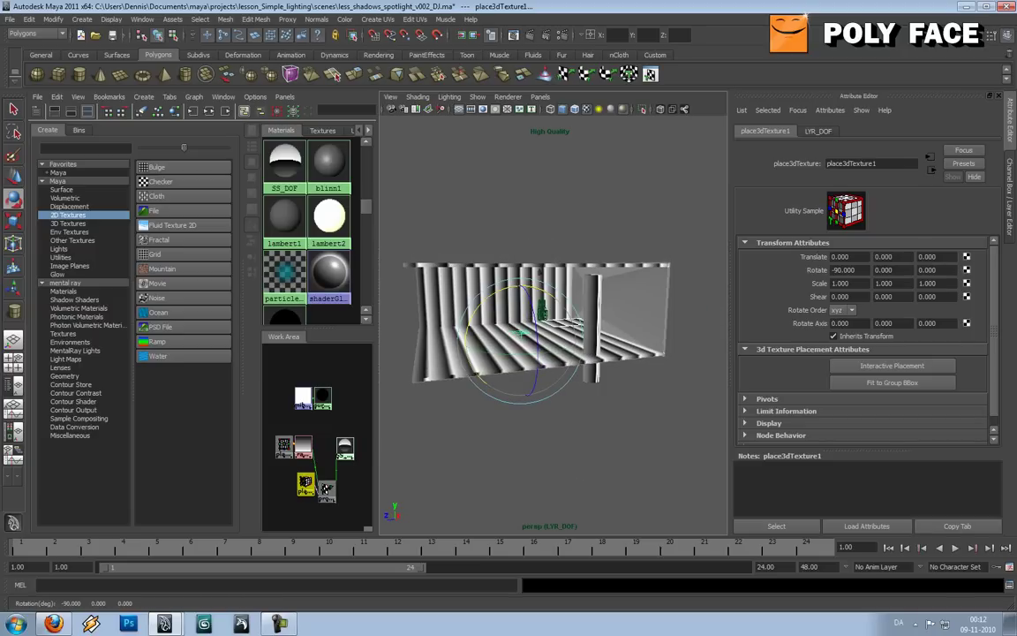
Switch the viewport to default quality rendering and rotate the texture placement node to 90 degrees about Y
click(508, 96)
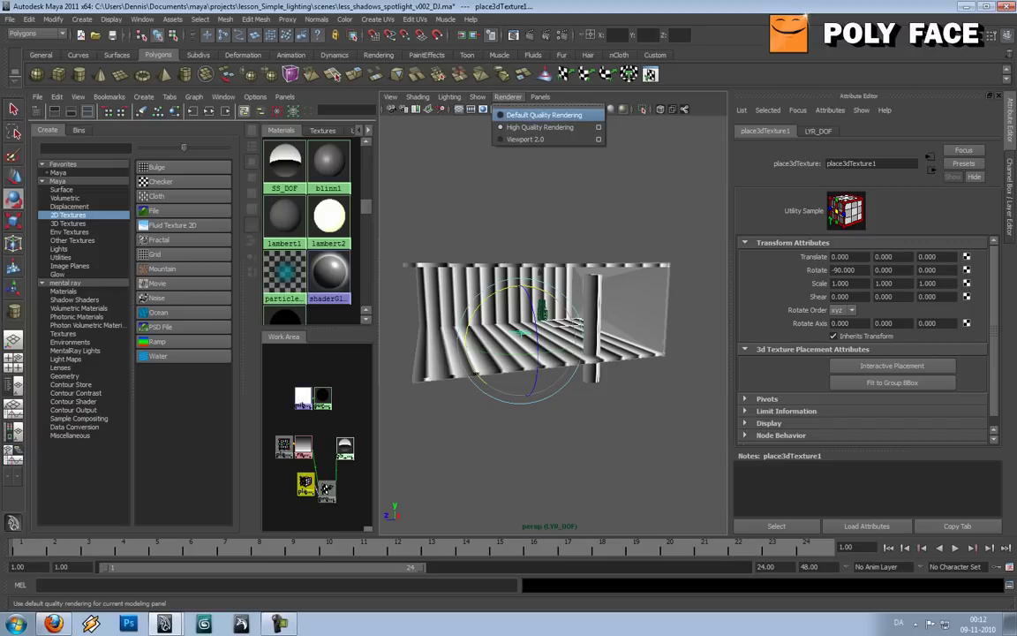
click(544, 115)
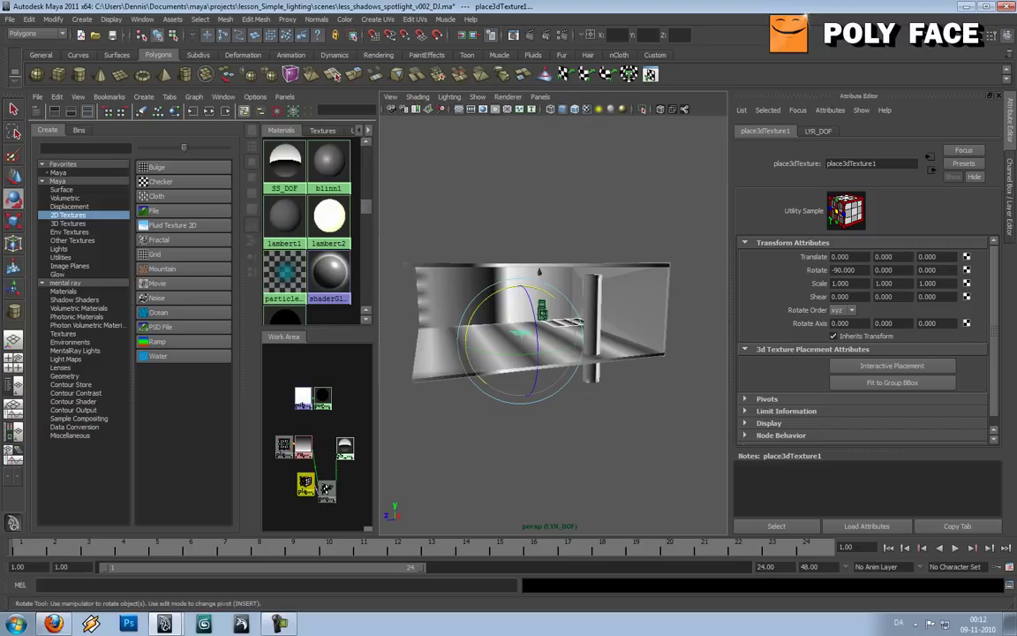
mouse_move(521, 336)
alt+mouse_down()
mouse_move(565, 353)
mouse_move(552, 363)
mouse_move(585, 348)
mouse_move(570, 359)
mouse_move(585, 349)
mouse_move(688, 366)
alt+mouse_up()
scroll(554, 324, up, 4)
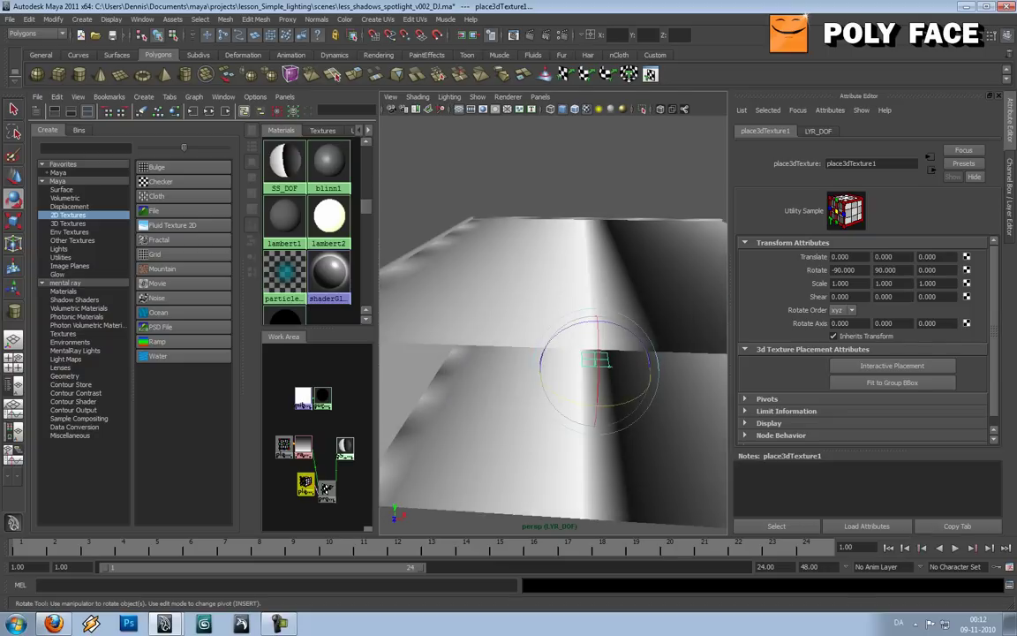
scroll(554, 325, down, 3)
alt+drag(619, 353, 556, 331)
Stretch the texture placement node along its Y axis so the gradient covers more of the room
key(r)
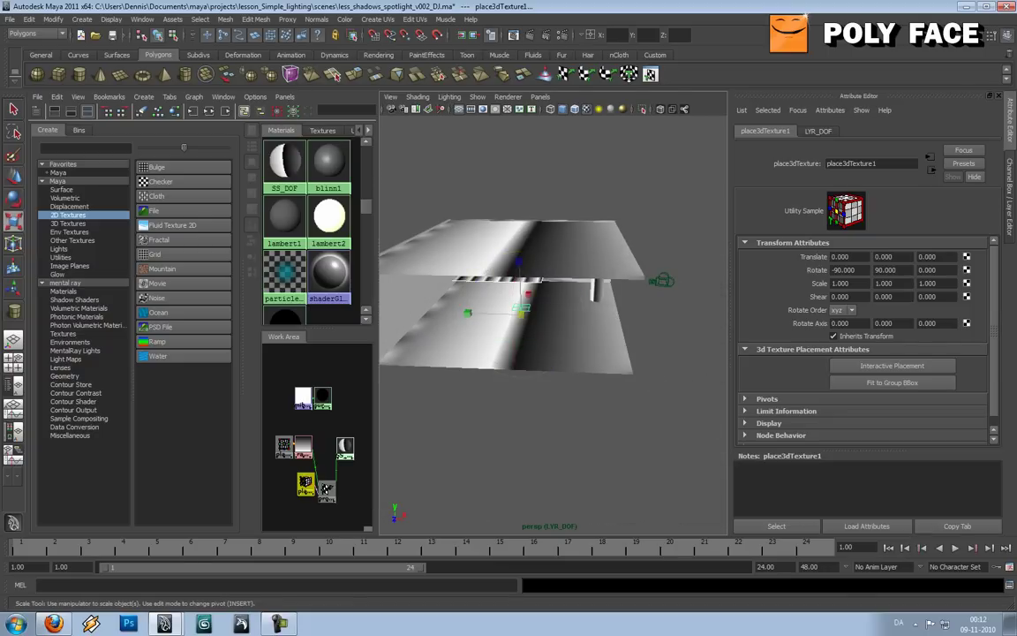
drag(467, 313, 400, 311)
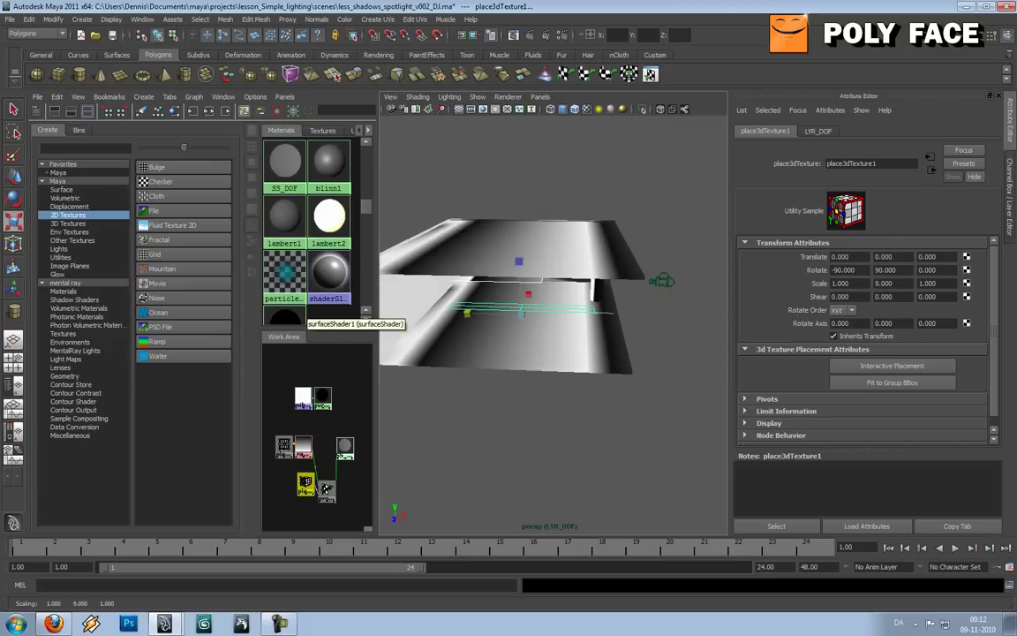
drag(467, 313, 449, 312)
Rotate the texture placement node to 60 degrees about Y and move it to X 0.518, Z -1.932
alt+drag(612, 263, 468, 251)
key(e)
mouse_move(526, 316)
mouse_down()
mouse_move(492, 319)
mouse_move(530, 300)
mouse_move(556, 315)
mouse_move(601, 292)
mouse_move(478, 299)
mouse_up()
key(w)
key(e)
Scale the texture placement node to 16 along its Y axis
key(r)
drag(669, 317, 682, 321)
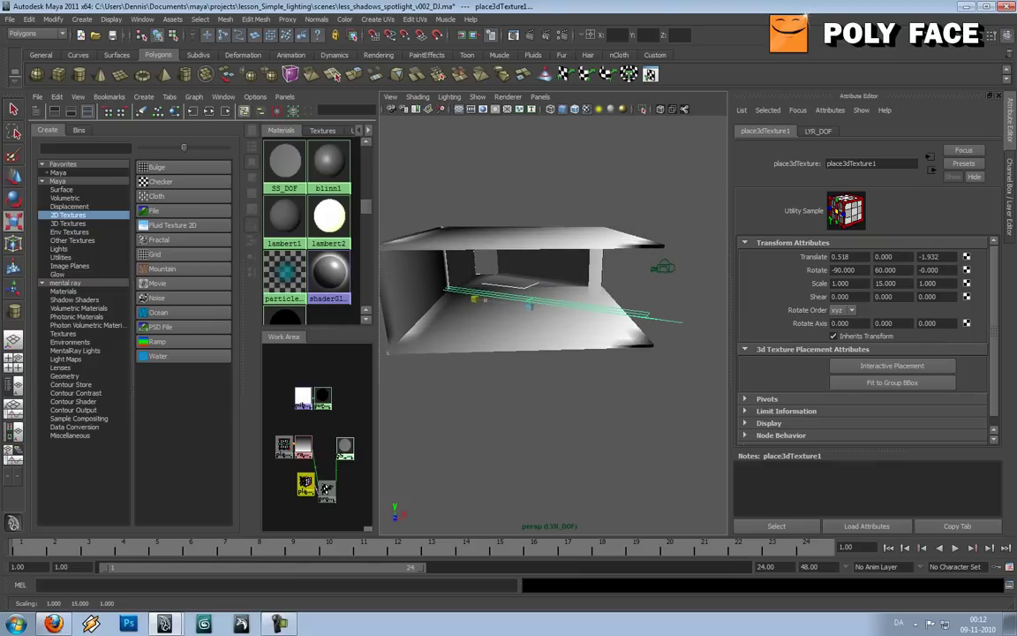
drag(484, 301, 480, 300)
Render the LYR_DOF layer through render_cam to check the depth gradient, and minimise the render window
alt+drag(601, 291, 468, 309)
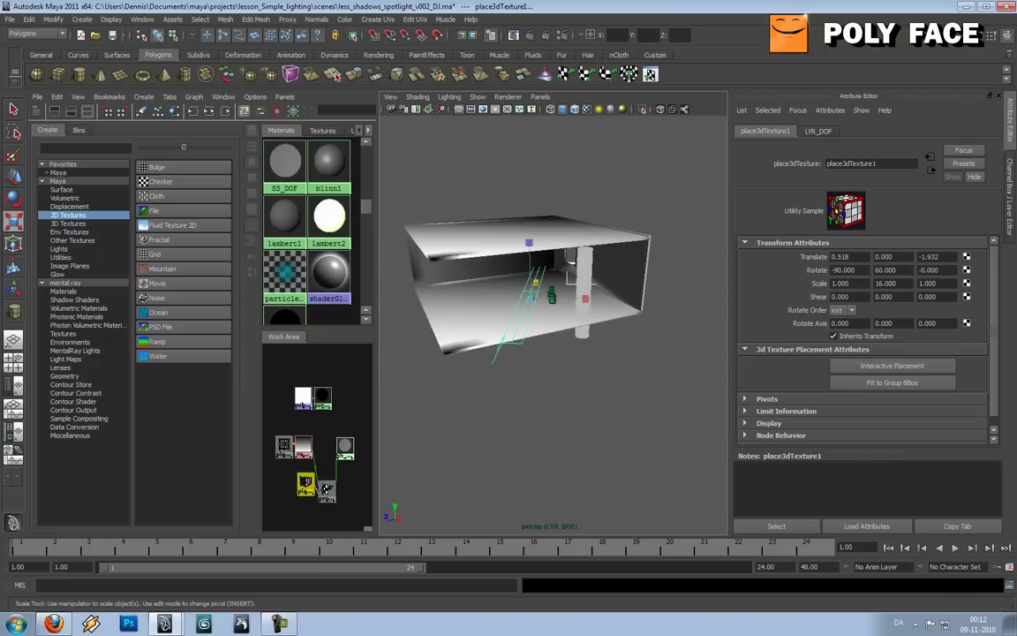
click(540, 96)
mouse_move(583, 109)
click(679, 121)
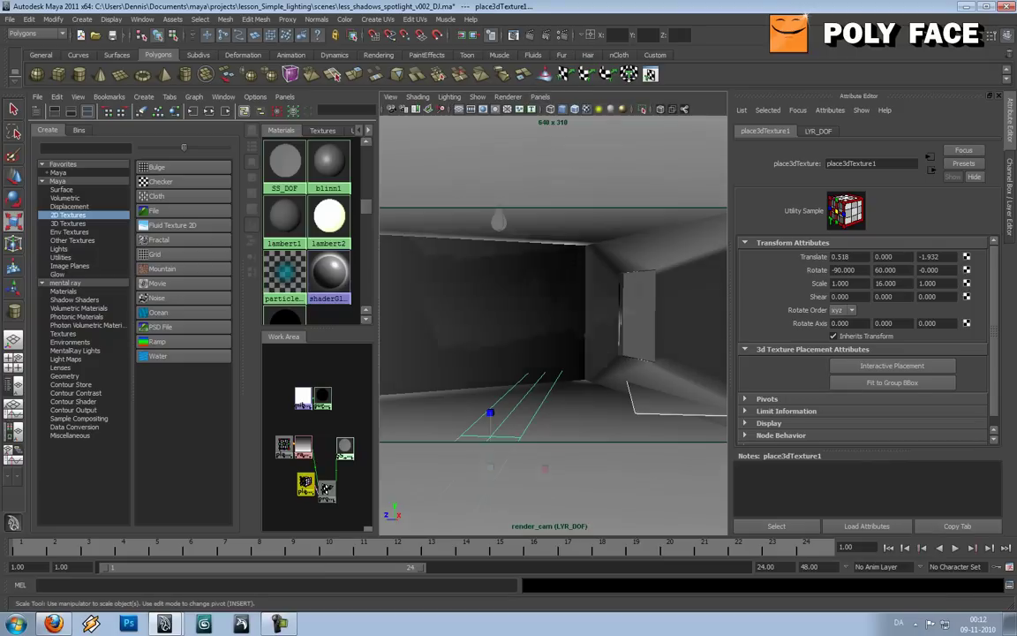
click(374, 36)
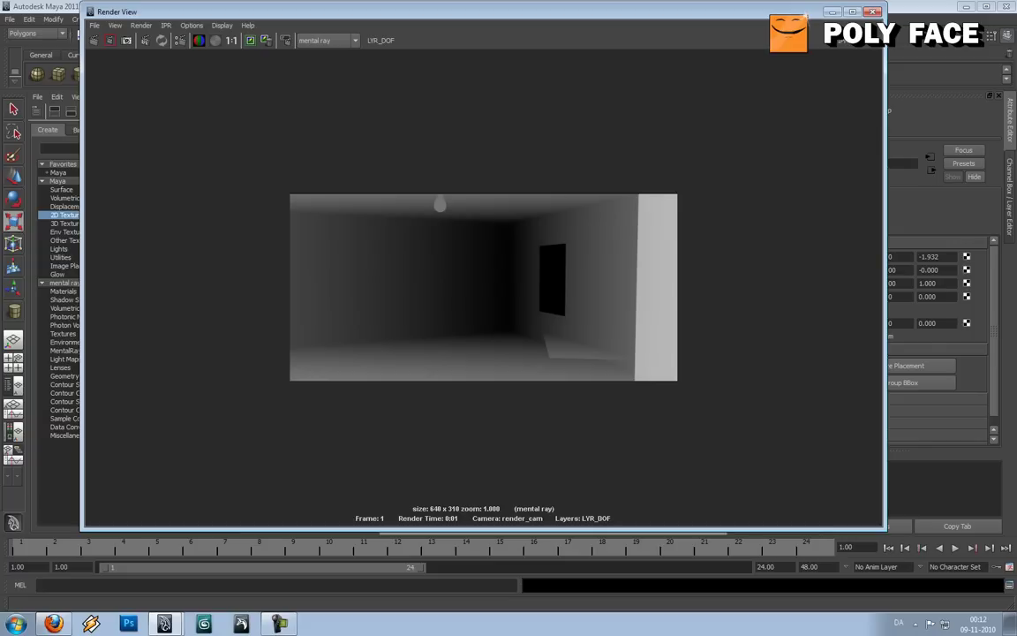
click(831, 11)
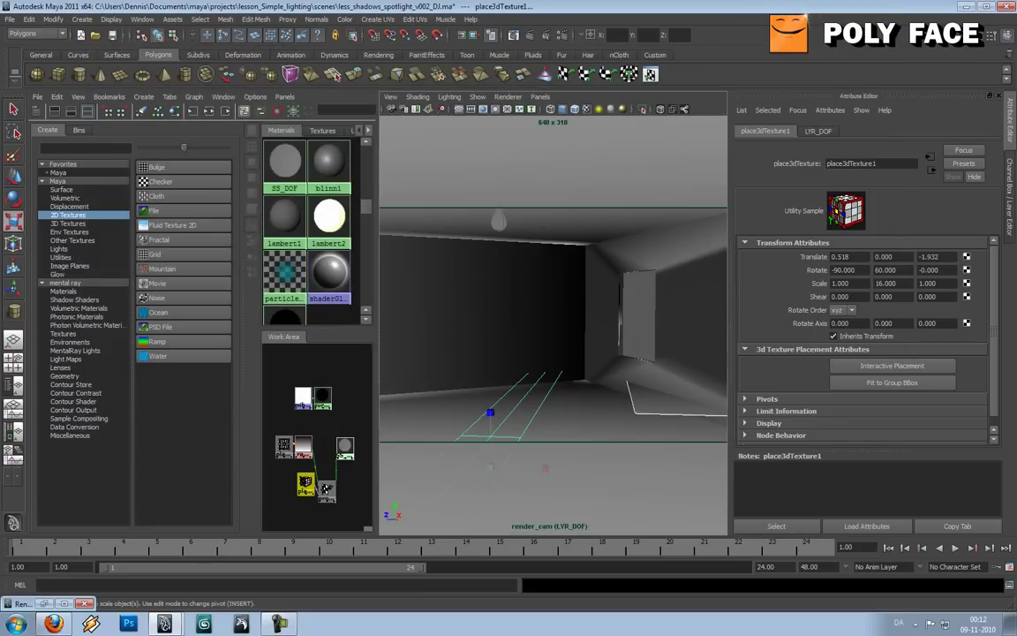
Reselect the place3dTexture1 node and undo its scale, move and rotation changes back to the default transform
key(z)
key(e)
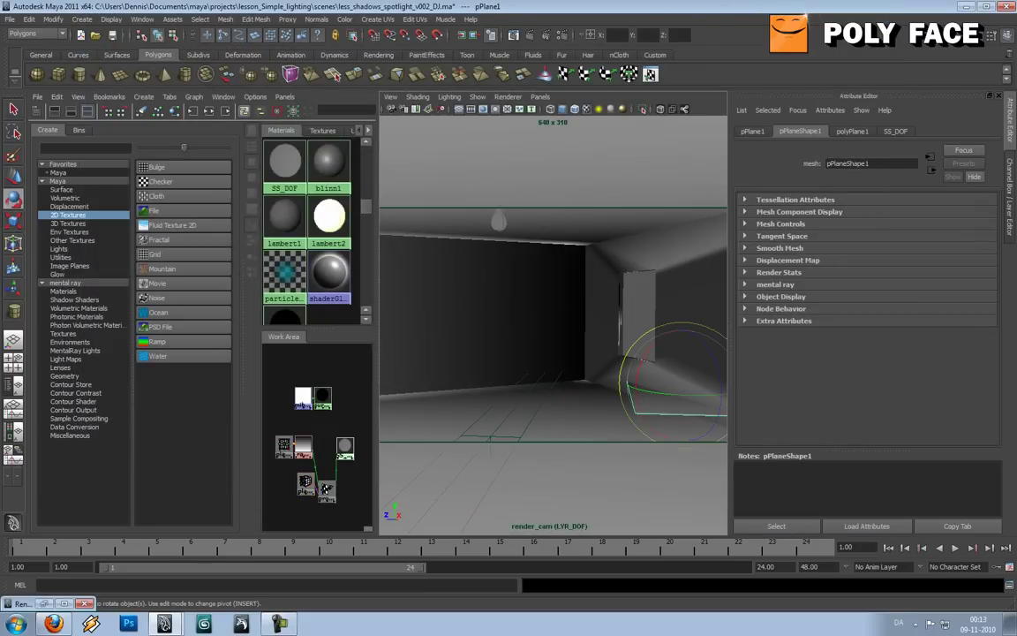
click(305, 483)
key(ctrl+z)
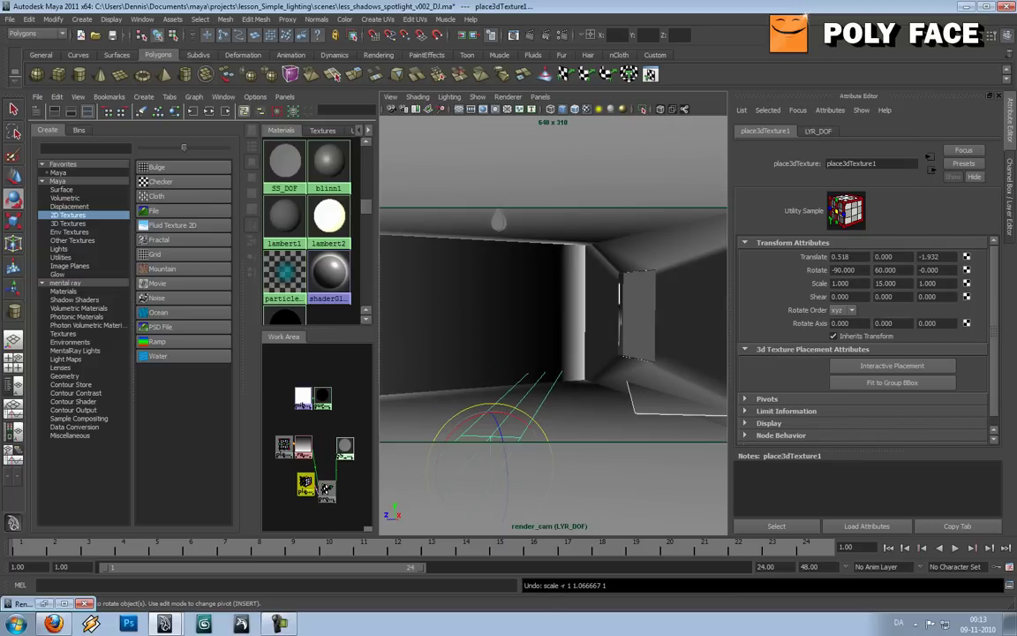
key(ctrl+z)
key(ctrl+z)
key(ctrl+z)
key(ctrl+z)
key(ctrl+z)
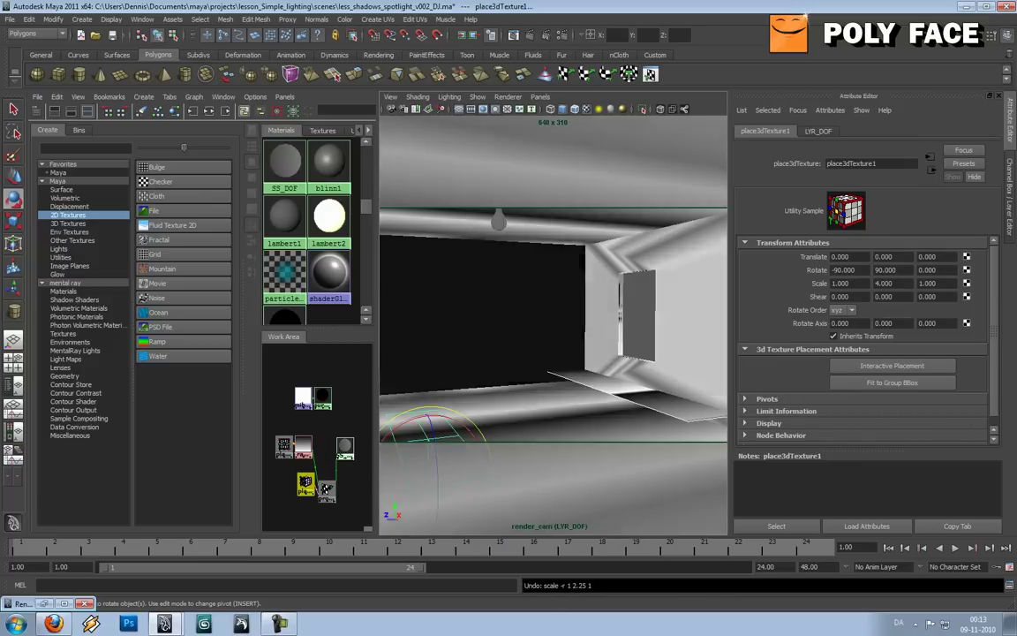
key(ctrl+z)
key(ctrl+z)
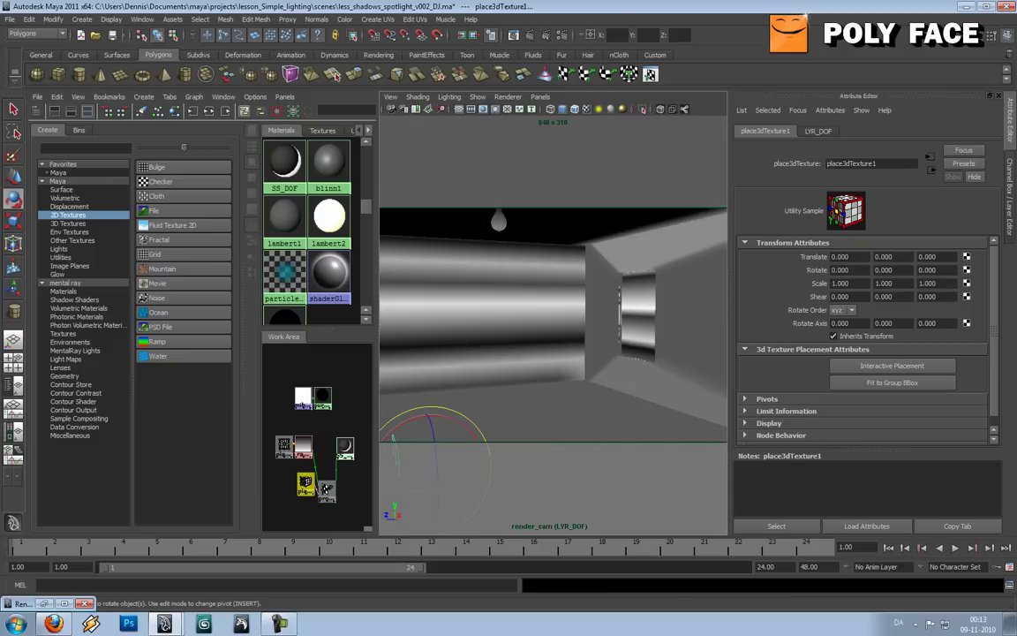
Return to the persp camera and redo the texture placement node's X rotation to -75 degrees
click(539, 96)
mouse_move(583, 108)
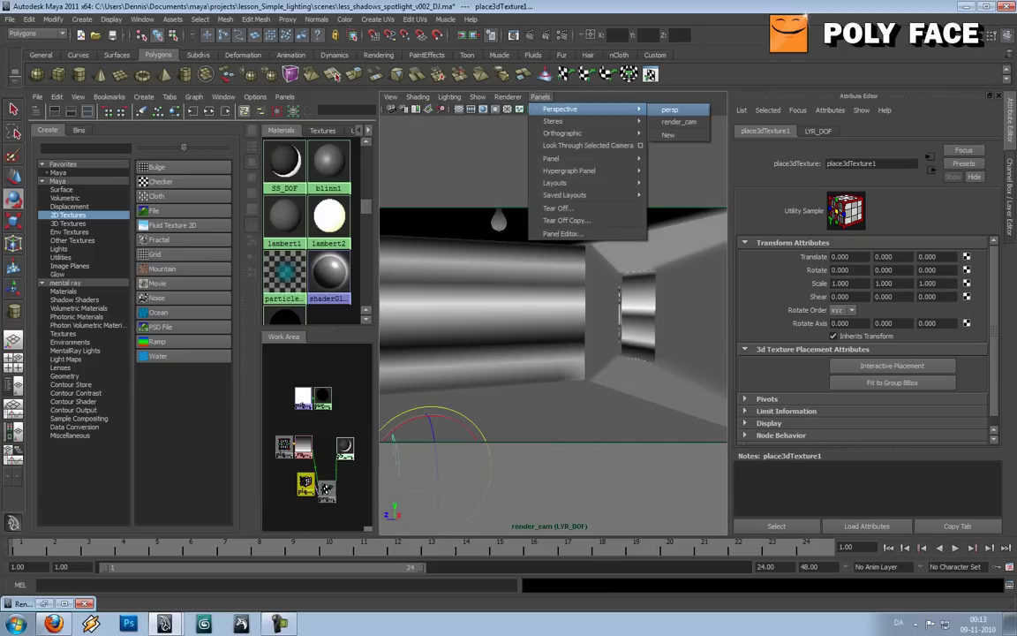
click(671, 109)
alt+drag(565, 318, 539, 256)
alt+drag(627, 265, 707, 265)
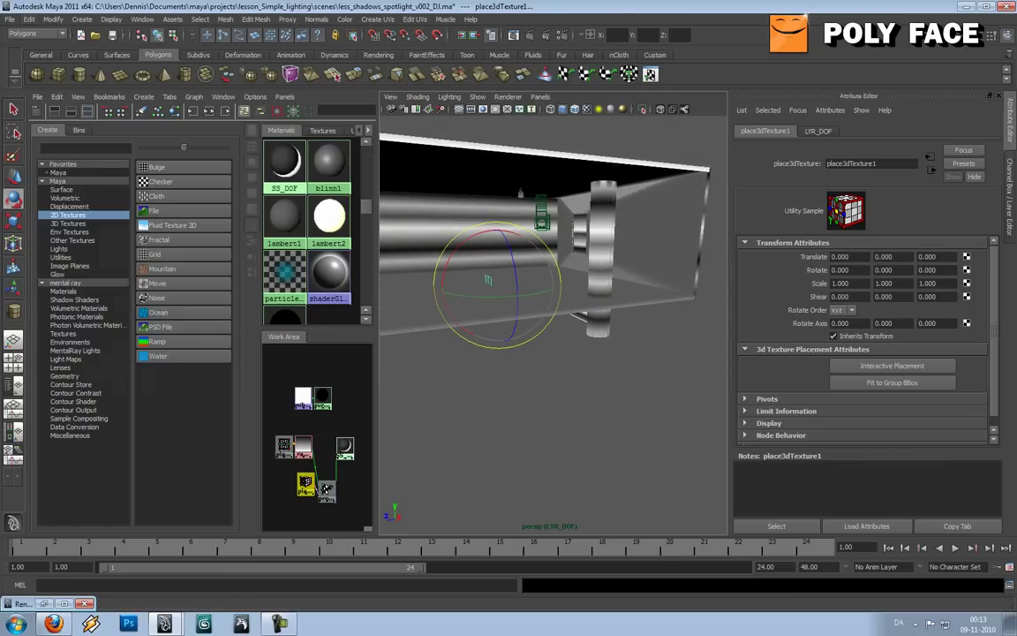
click(29, 19)
click(44, 50)
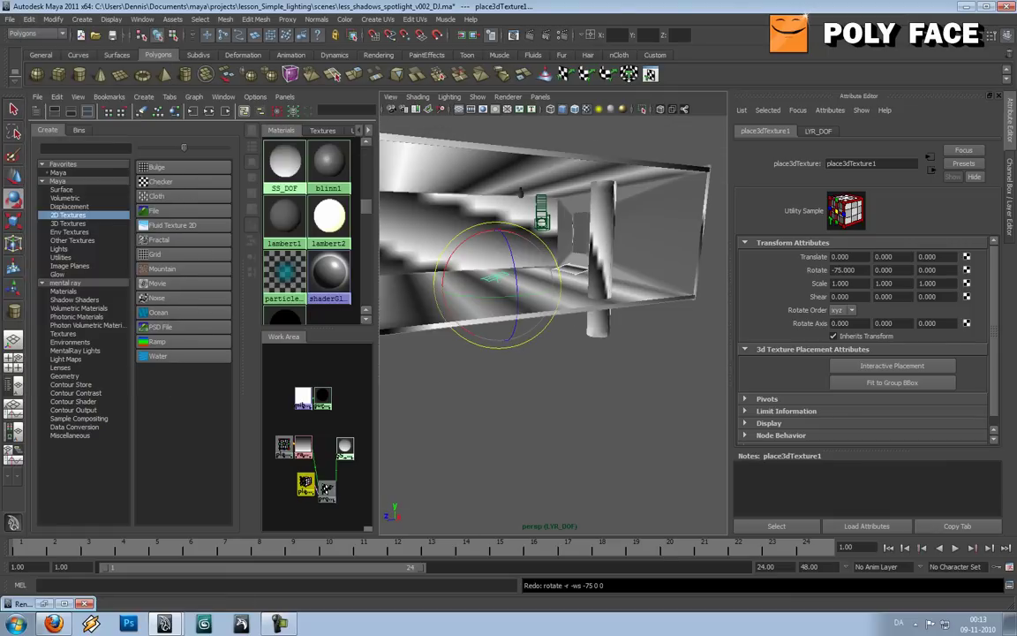
Redo all remaining scale, move and rotation changes on the place3dTexture1 node to restore the projected gradient
key(shift+z)
key(shift+z)
key(shift+z)
key(shift+z)
key(shift+z)
key(shift+z)
key(shift+z)
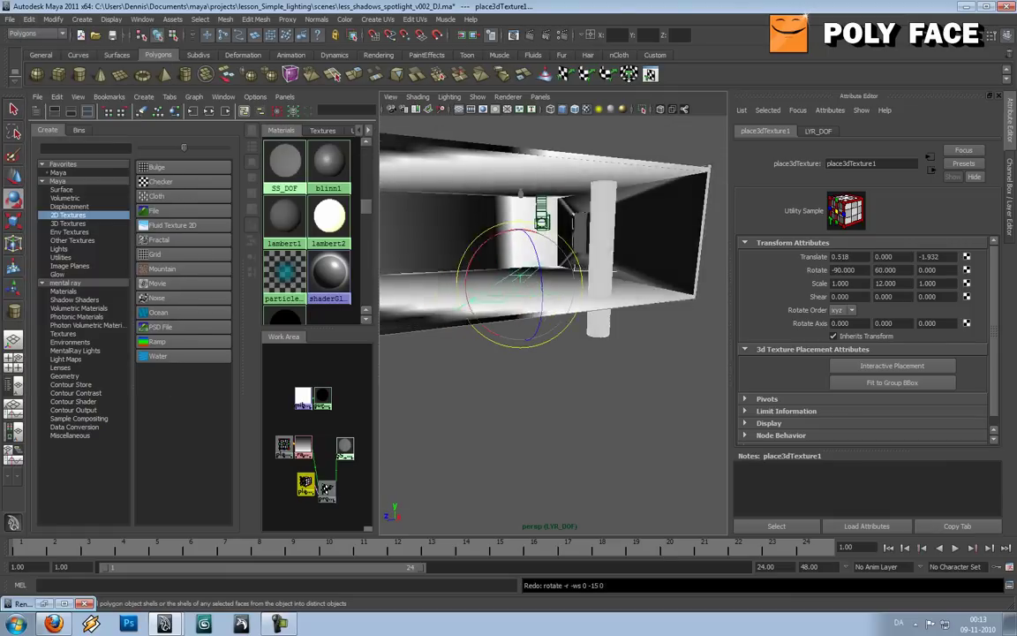
key(shift+z)
key(shift+z)
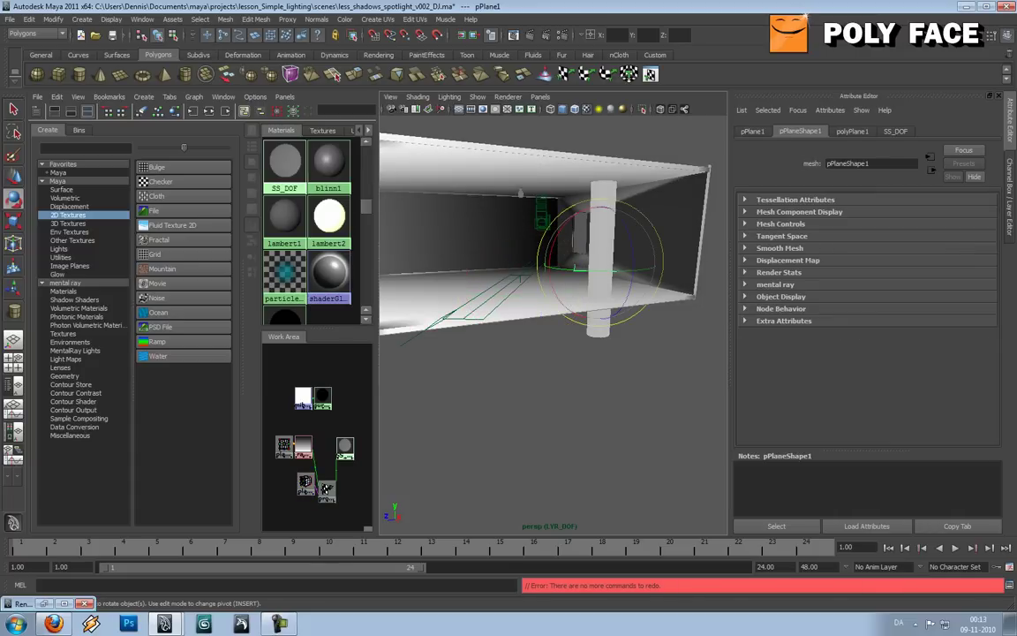
Move the selected pPlane1 slightly along its X axis at the window opening
key(w)
key(e)
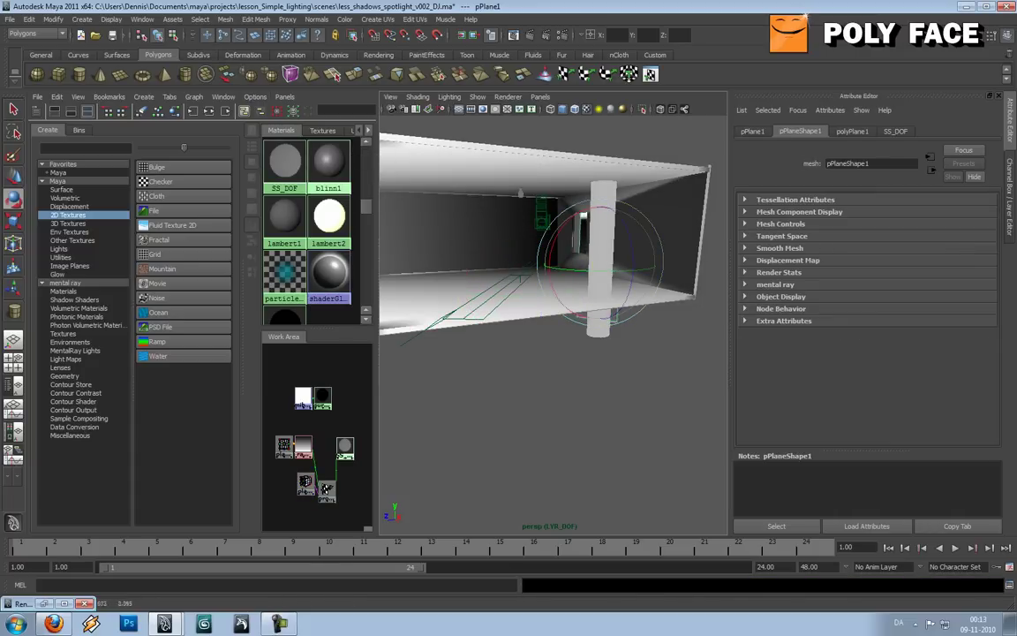
key(w)
alt+drag(521, 291, 583, 318)
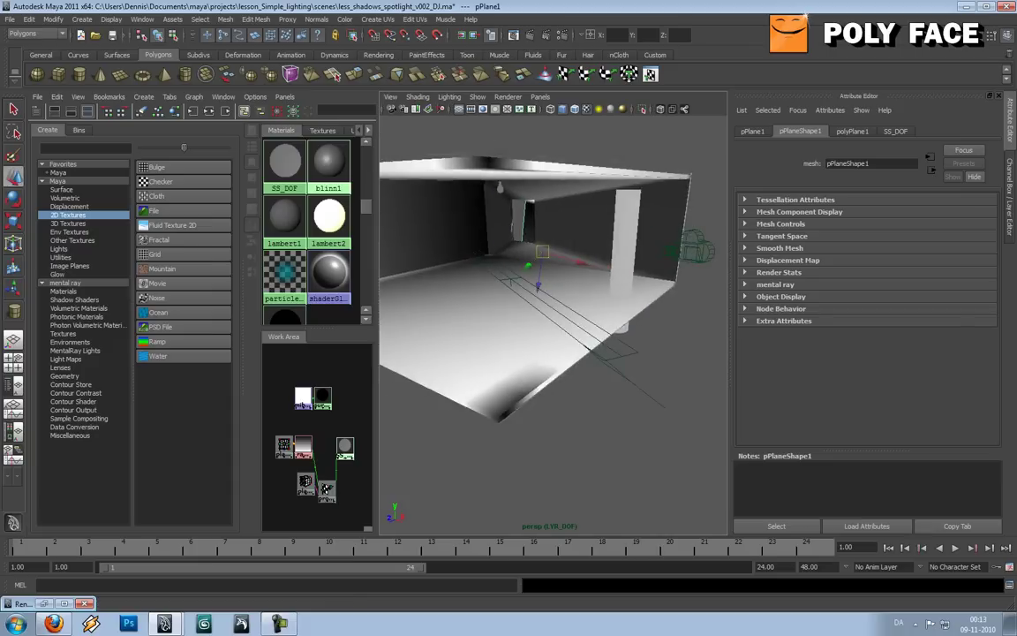
alt+right_drag(530, 300, 610, 300)
drag(570, 237, 553, 231)
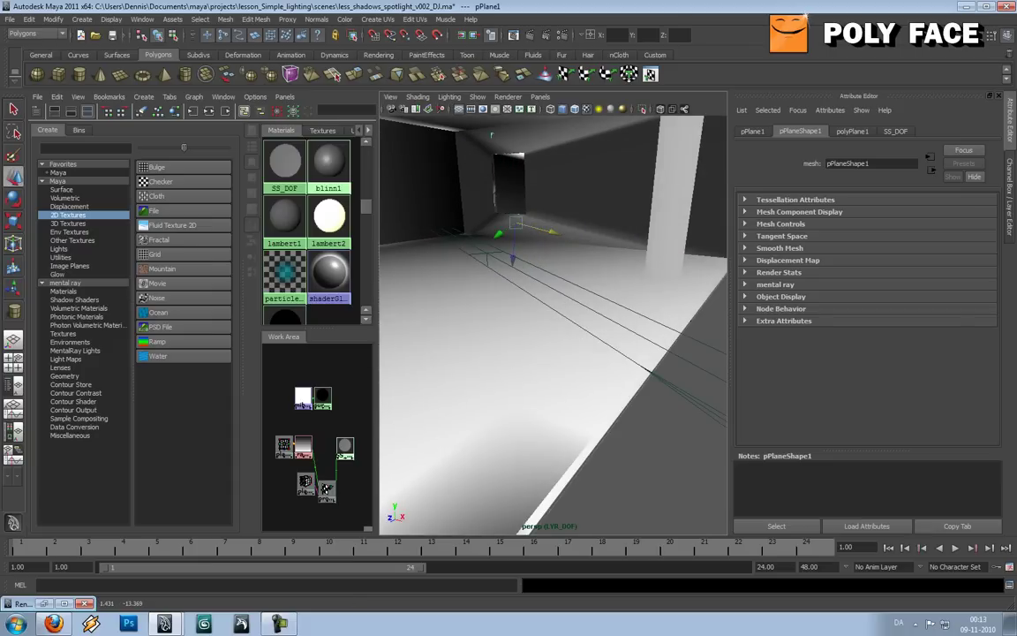
alt+drag(574, 292, 477, 318)
Move pPlane1 farther out from the wall behind the window opening and deselect it
key(e)
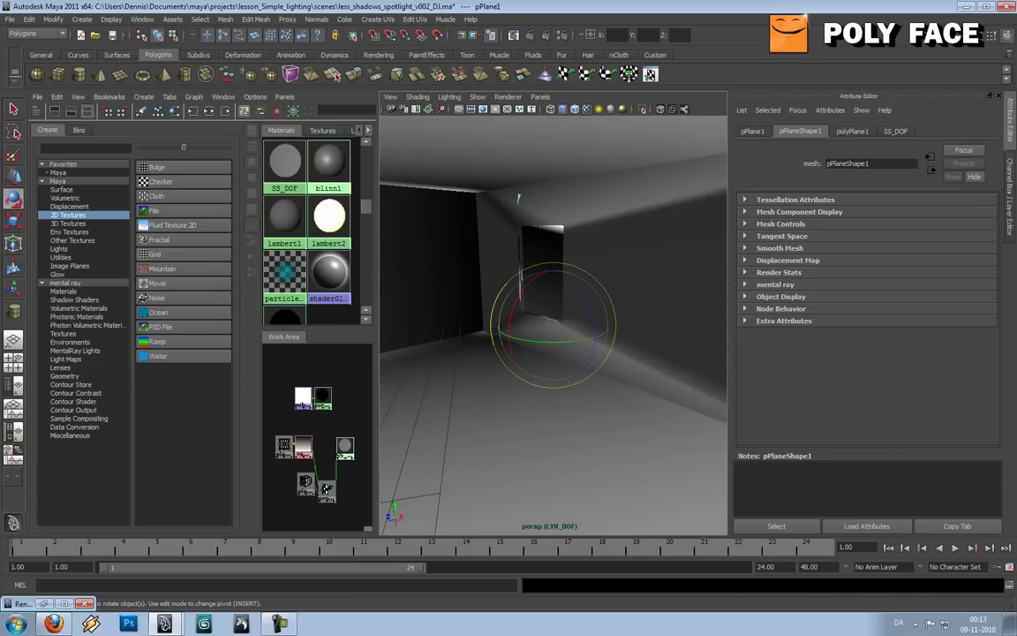
alt+drag(547, 301, 438, 300)
key(bracketleft)
key(bracketleft)
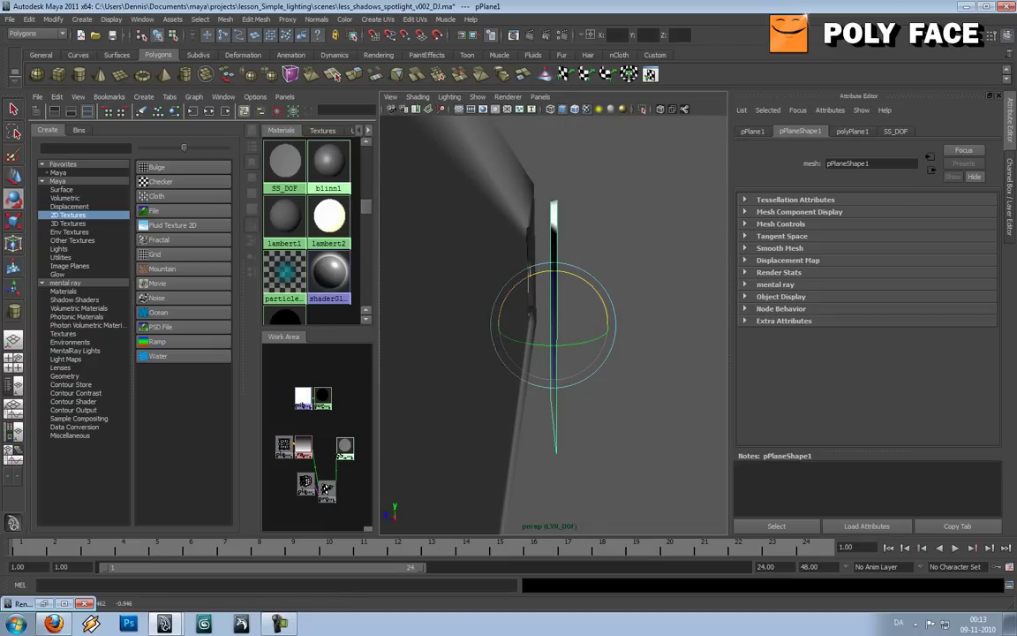
key(w)
drag(517, 326, 566, 327)
scroll(311, 229, down, 2)
alt+right_drag(565, 327, 477, 327)
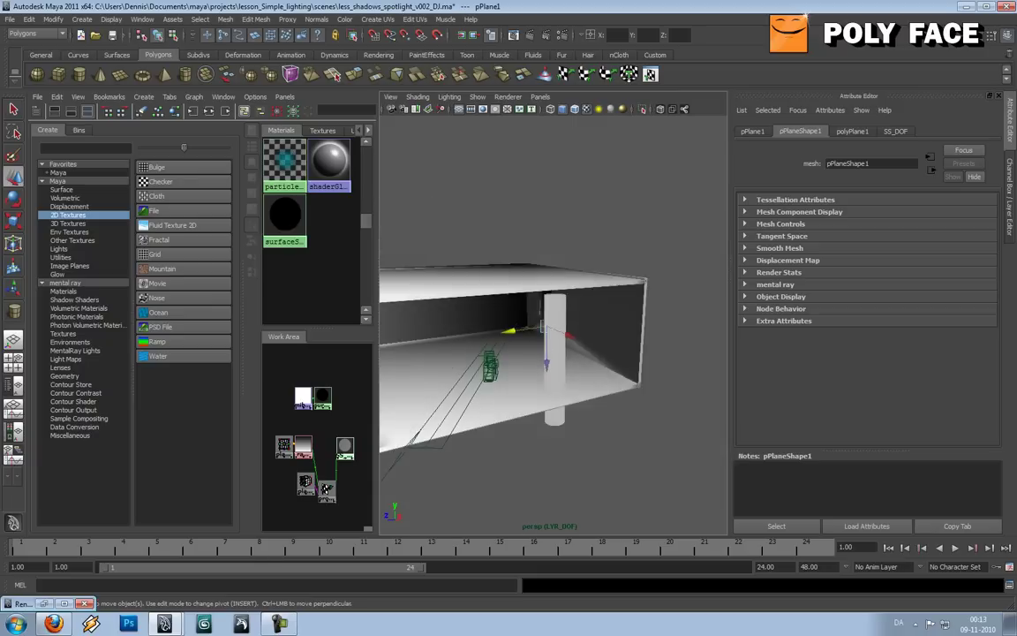
alt+drag(477, 327, 521, 327)
click(565, 203)
Switch the viewport to render_cam and render the LYR_DOF layer
click(539, 96)
mouse_move(583, 108)
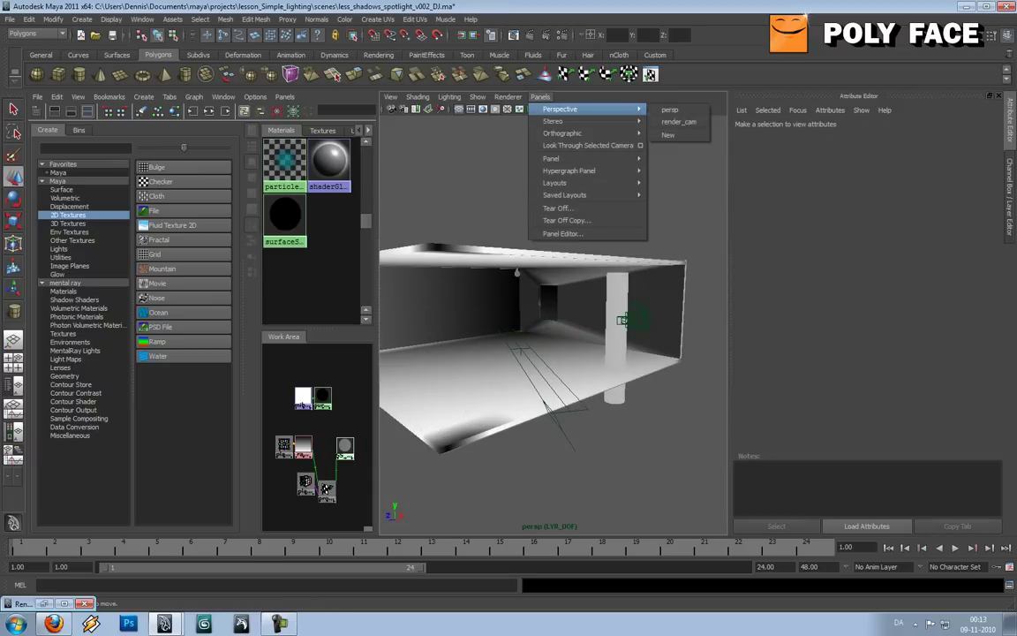
click(679, 121)
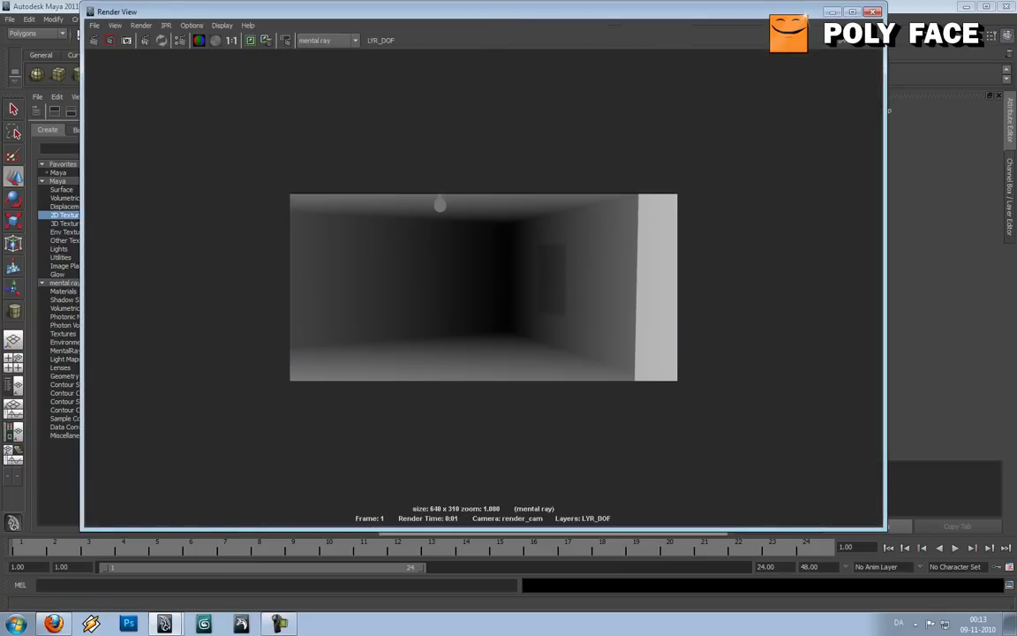
Save the depth render as a PNG named DOF_DJ in the project's images folder
click(95, 25)
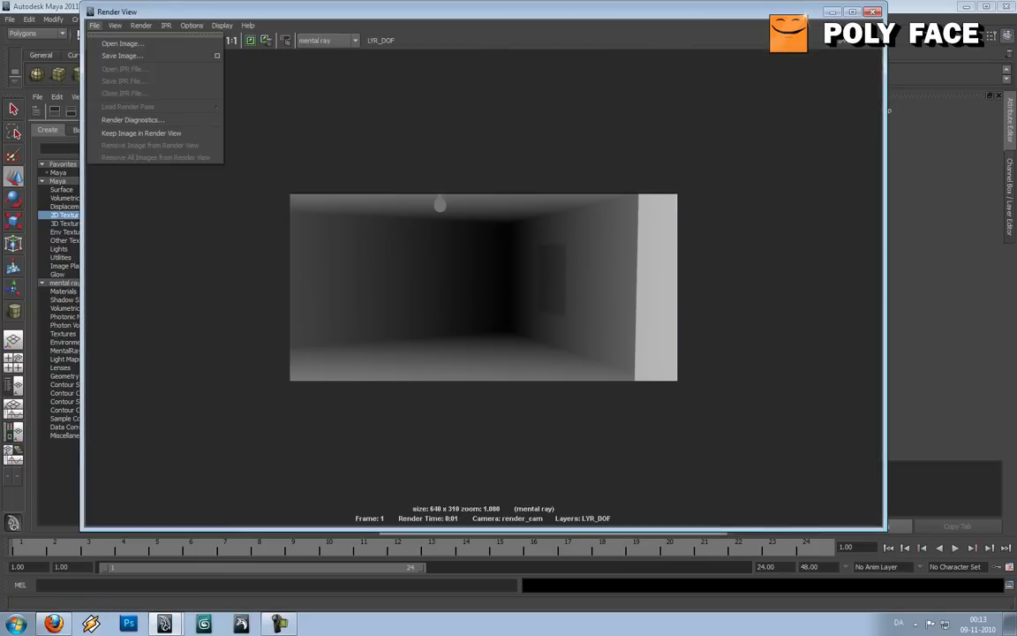
click(111, 51)
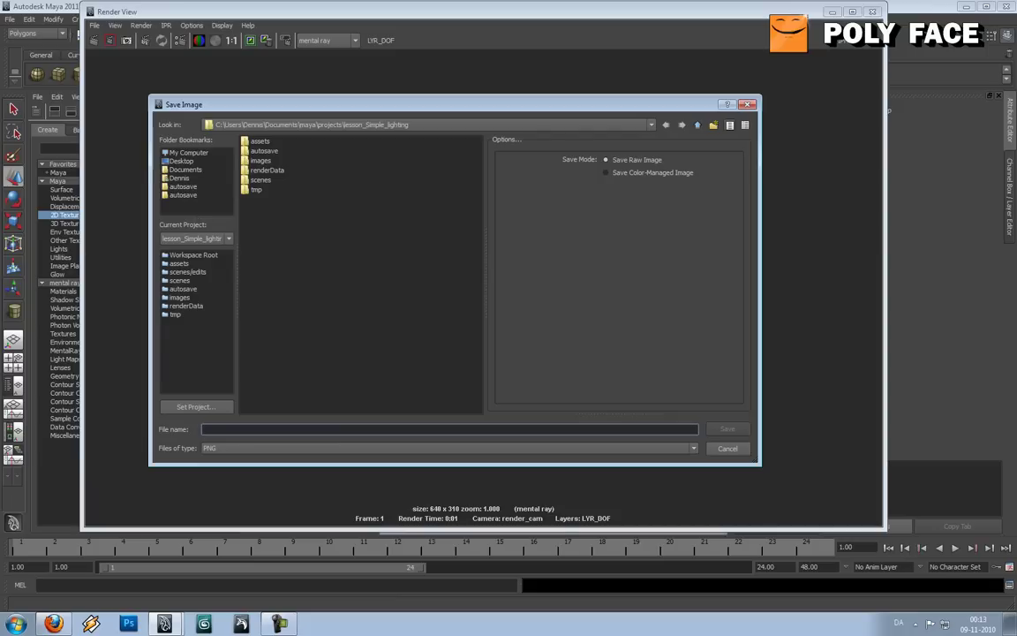
double_click(260, 161)
click(204, 430)
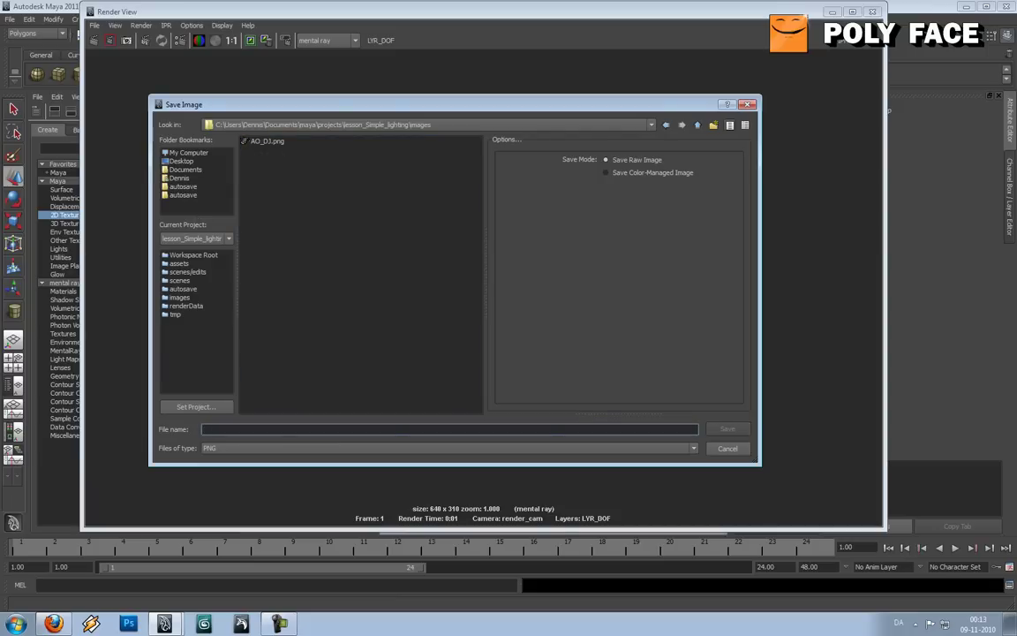
text(DOF_DJ)
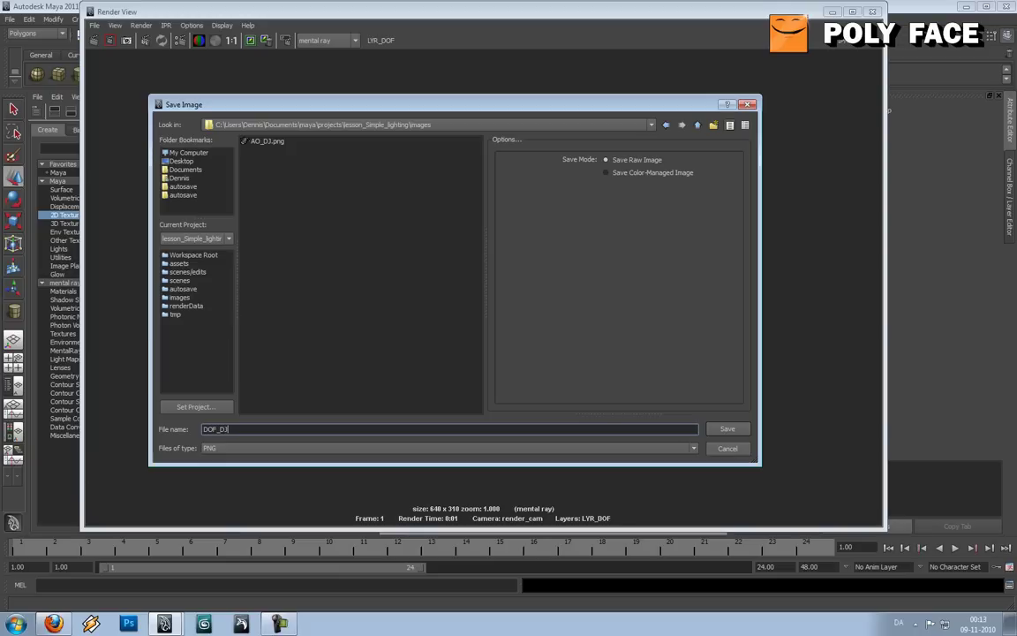
key(Return)
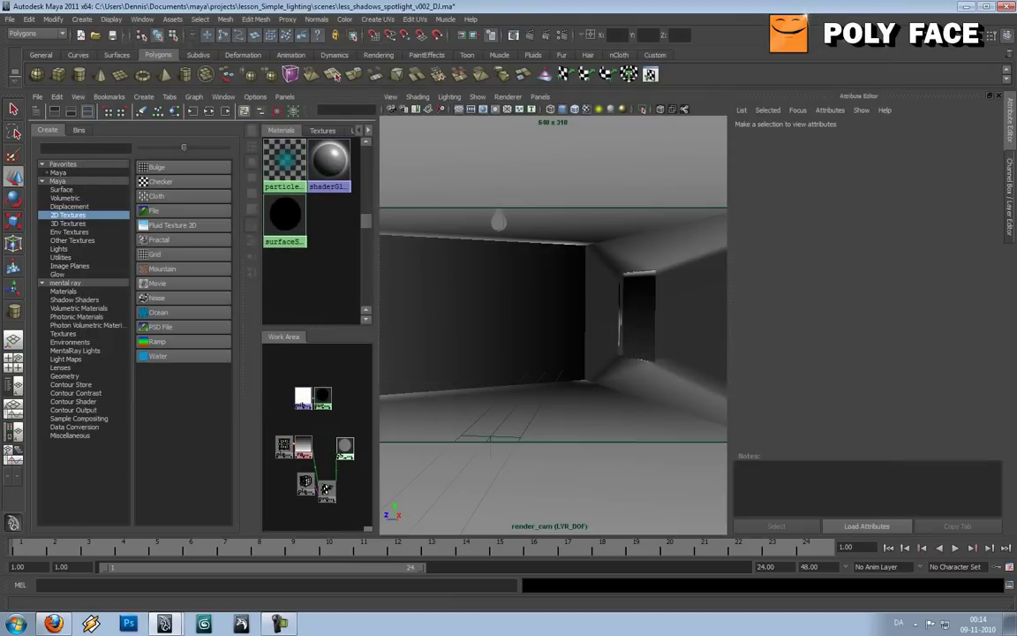
Make masterLayer the active render layer and render it through render_cam
key(ctrl+a)
click(840, 487)
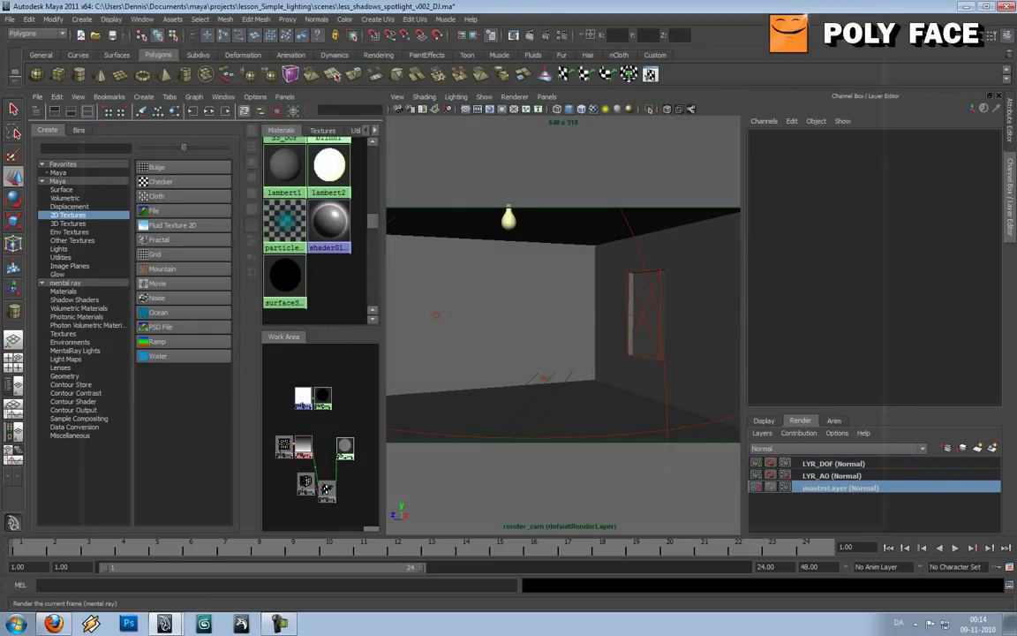
click(476, 34)
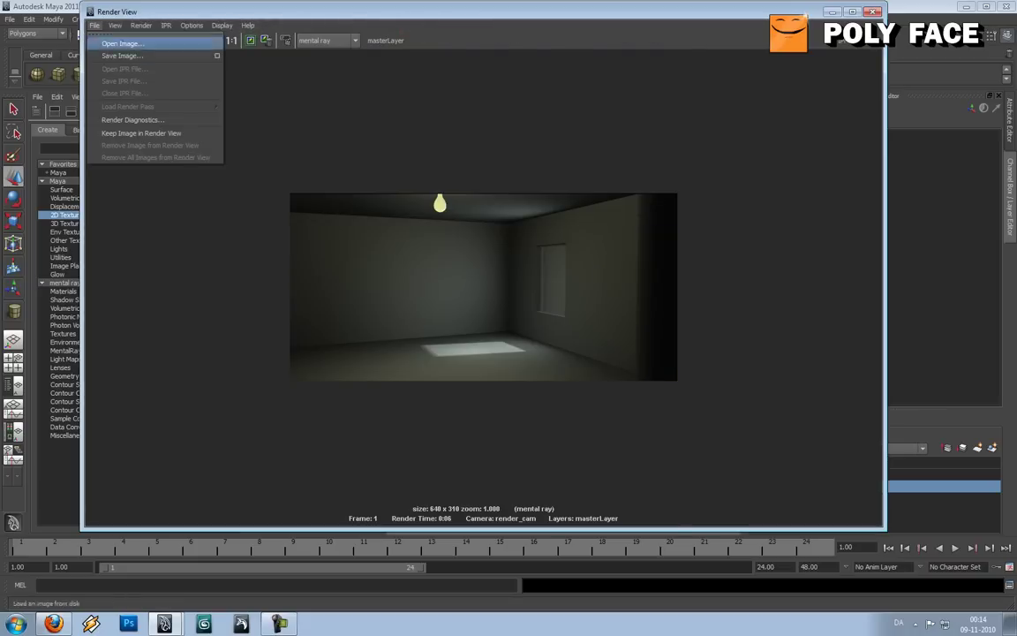
Save the master layer render as a PNG named PRETTY_DJ in the images folder and close the render window
click(122, 56)
double_click(261, 159)
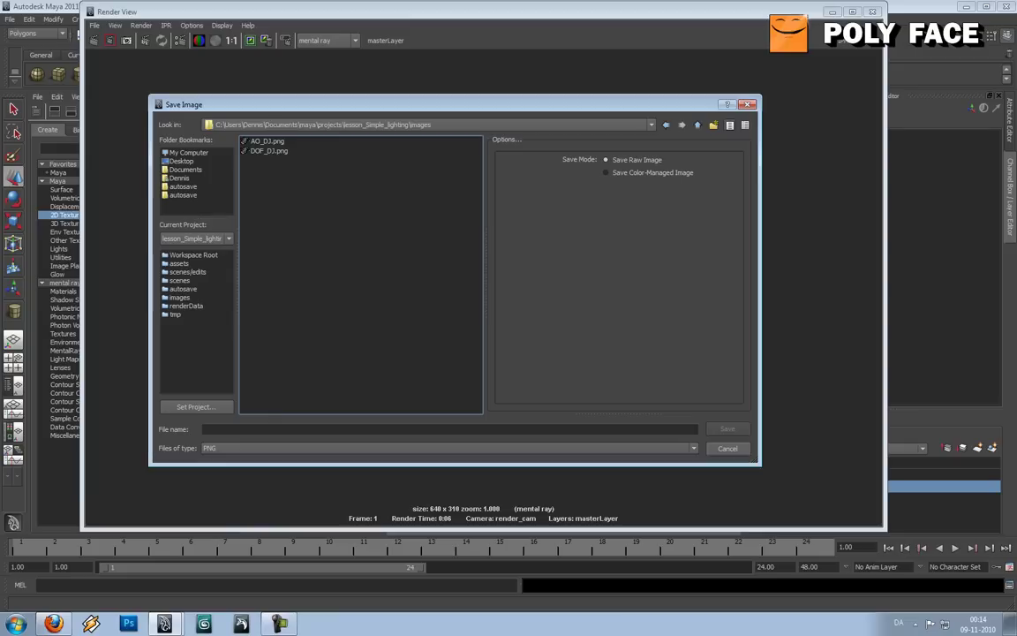
click(205, 430)
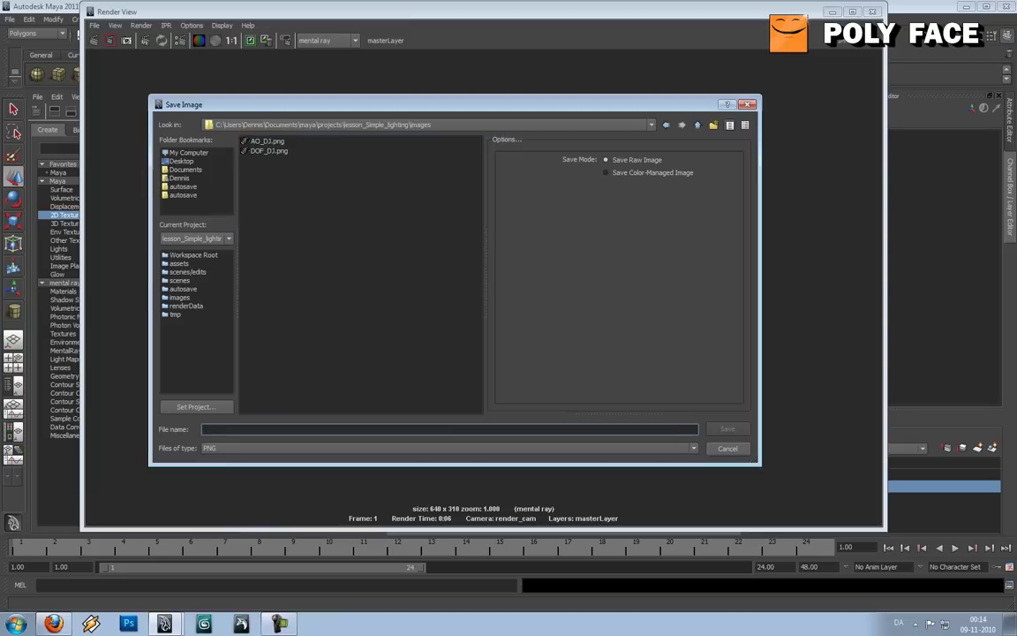
text(PRETTY)
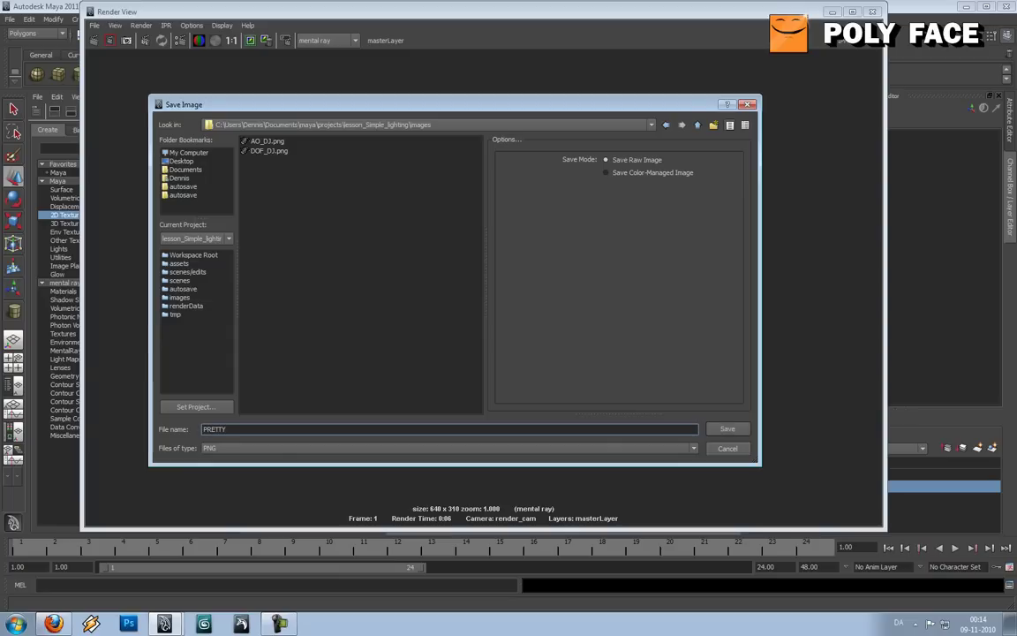
text(_DJ)
key(Return)
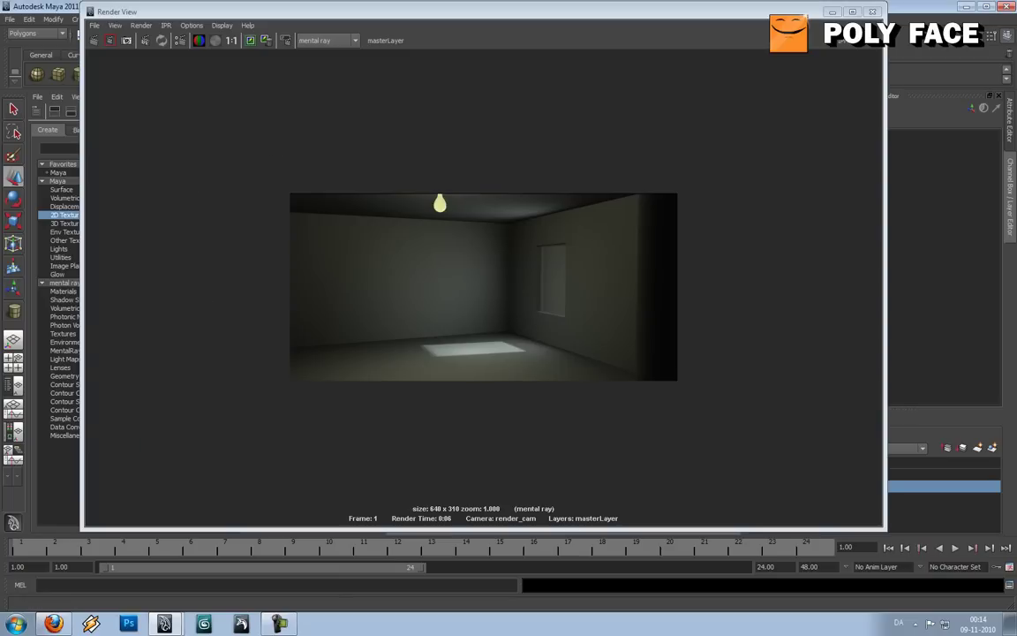
click(871, 11)
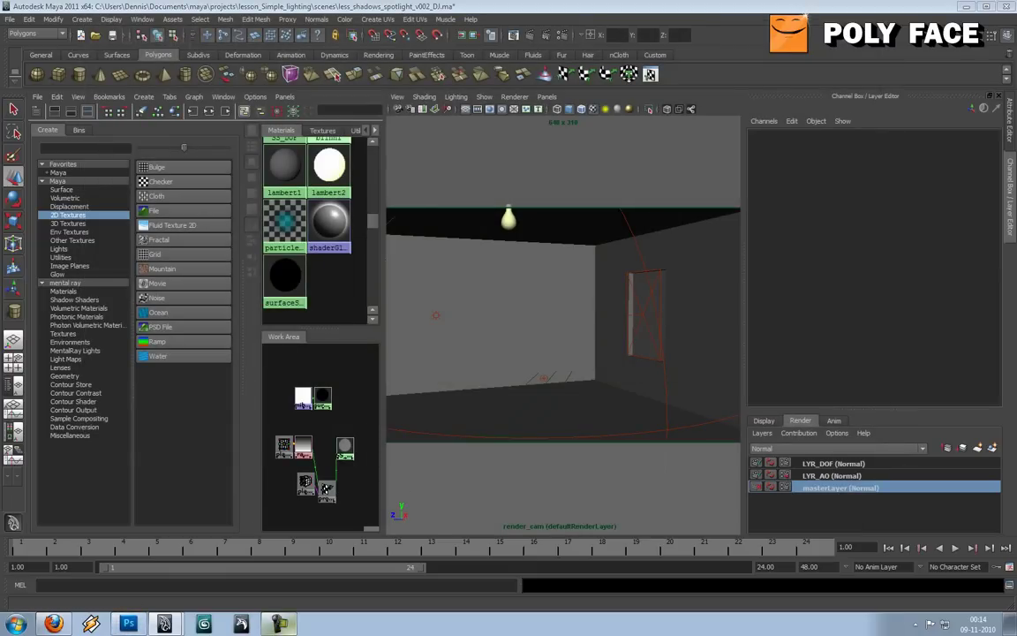
Switch to Photoshop, minimising the browser window while it loads
click(280, 624)
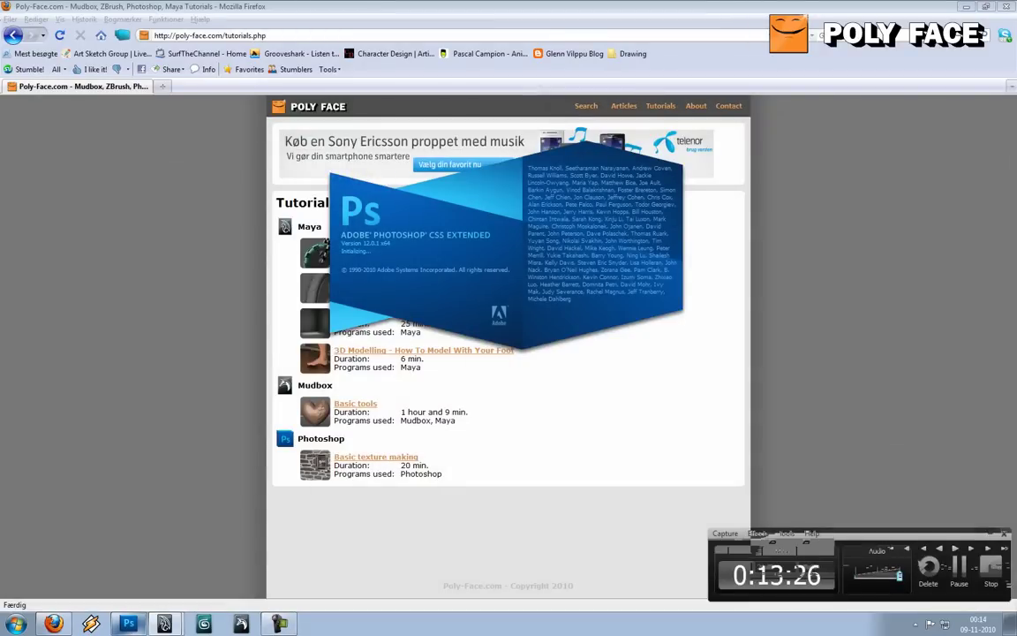
click(967, 6)
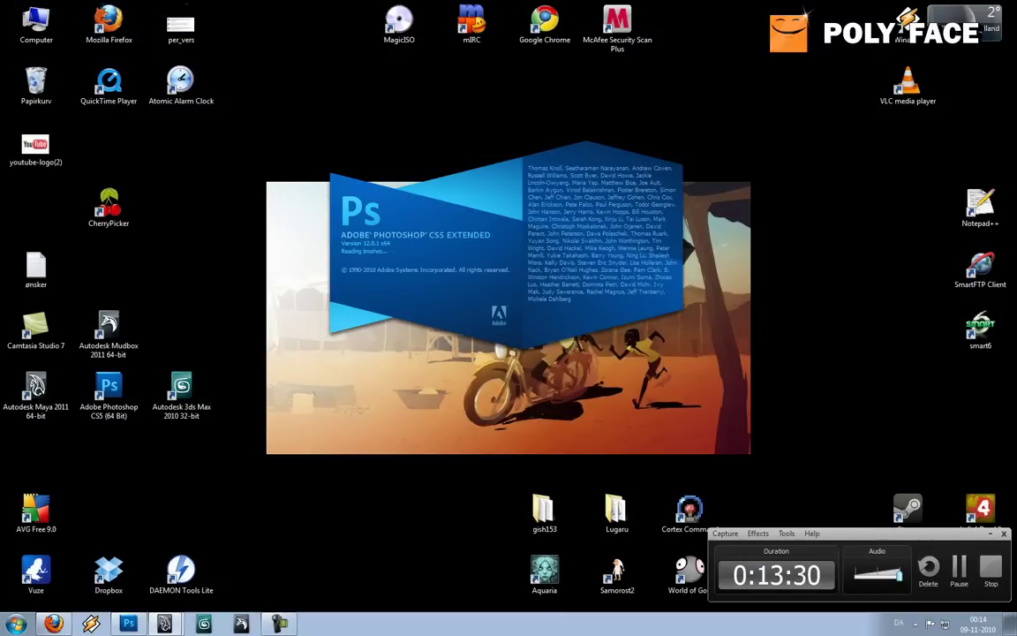
key(super+d)
key(super+d)
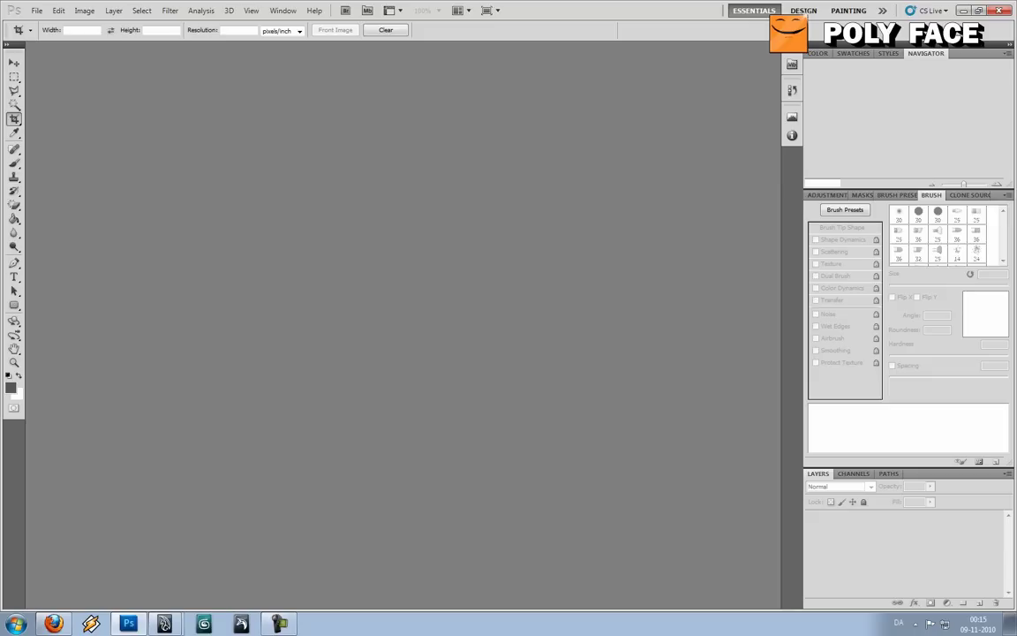
Start opening an image file and browse up from the articles folder to the video_tutorials folder
click(37, 11)
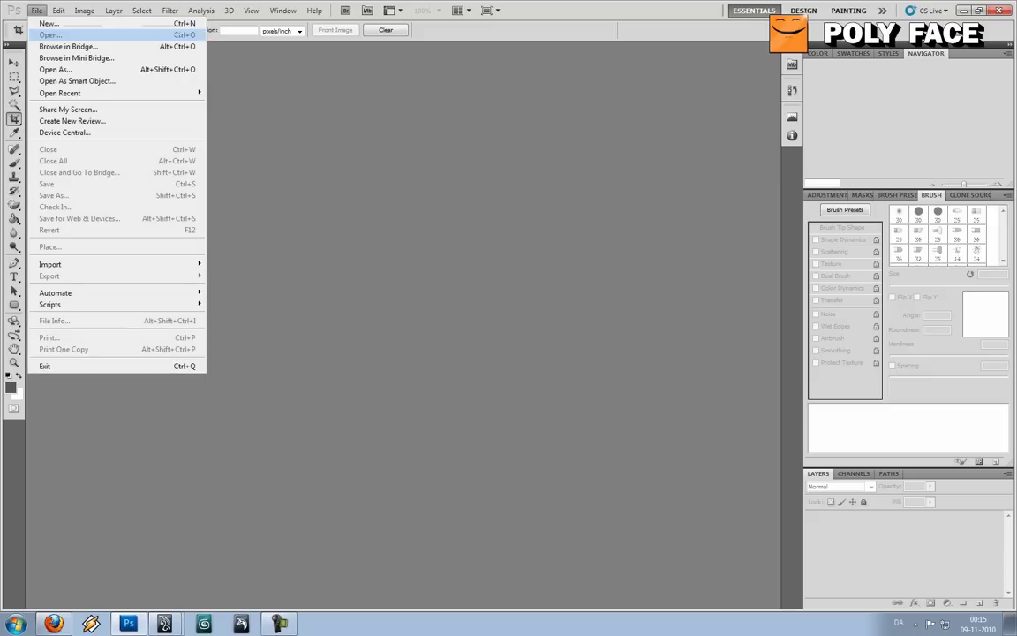
click(50, 34)
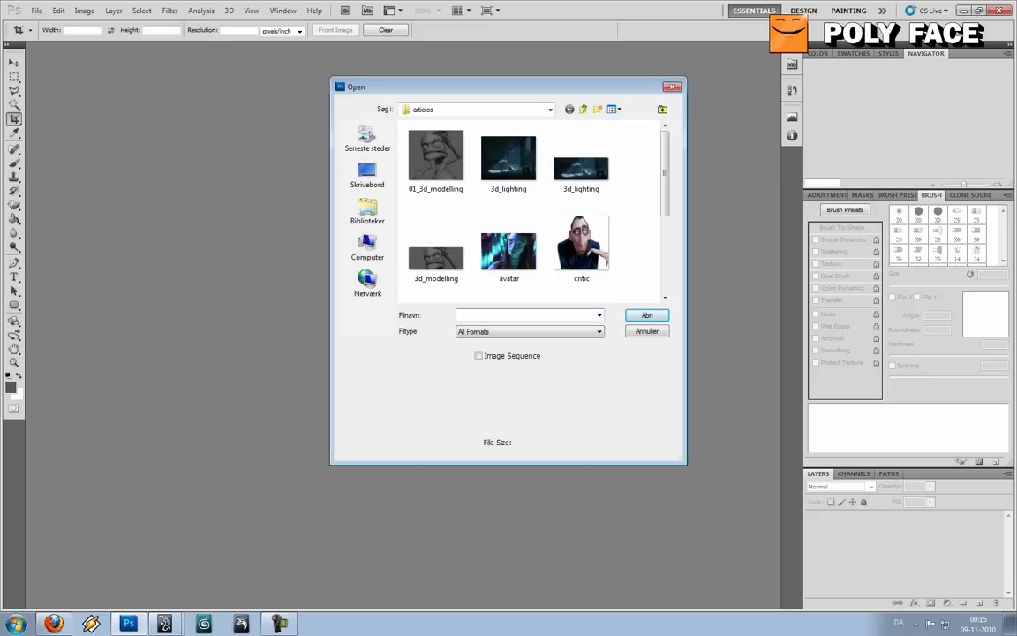
click(583, 109)
click(583, 109)
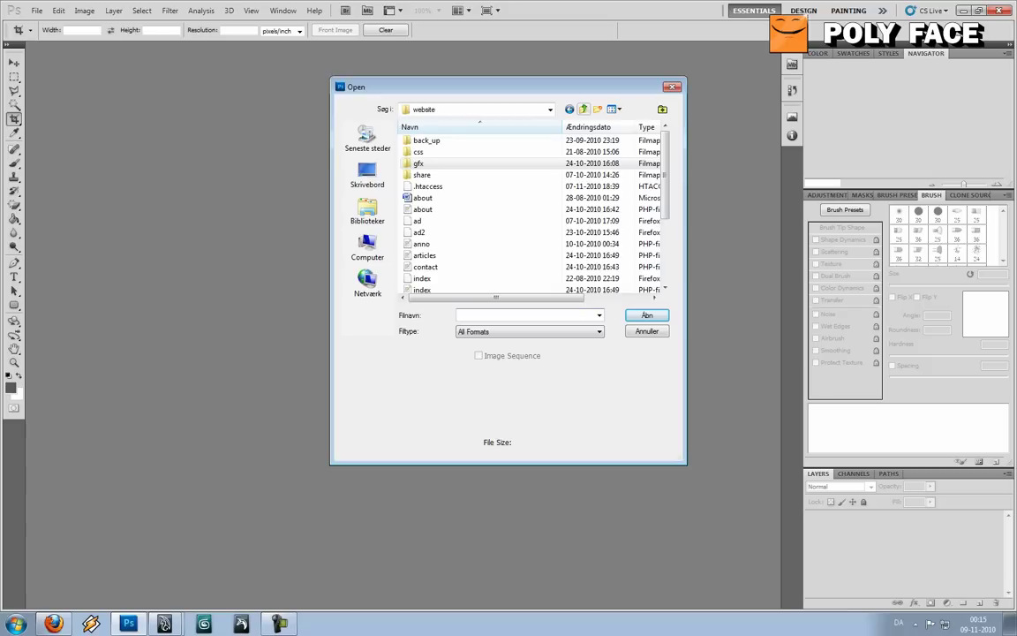
click(583, 108)
scroll(530, 212, up, 2)
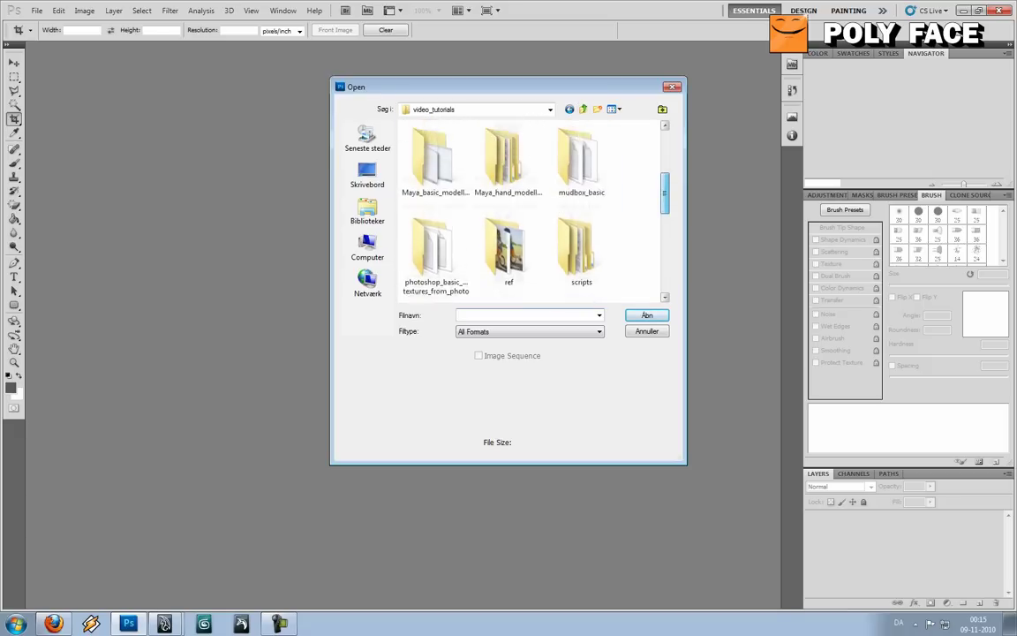
scroll(530, 212, up, 3)
scroll(530, 212, down, 1)
scroll(530, 212, up, 1)
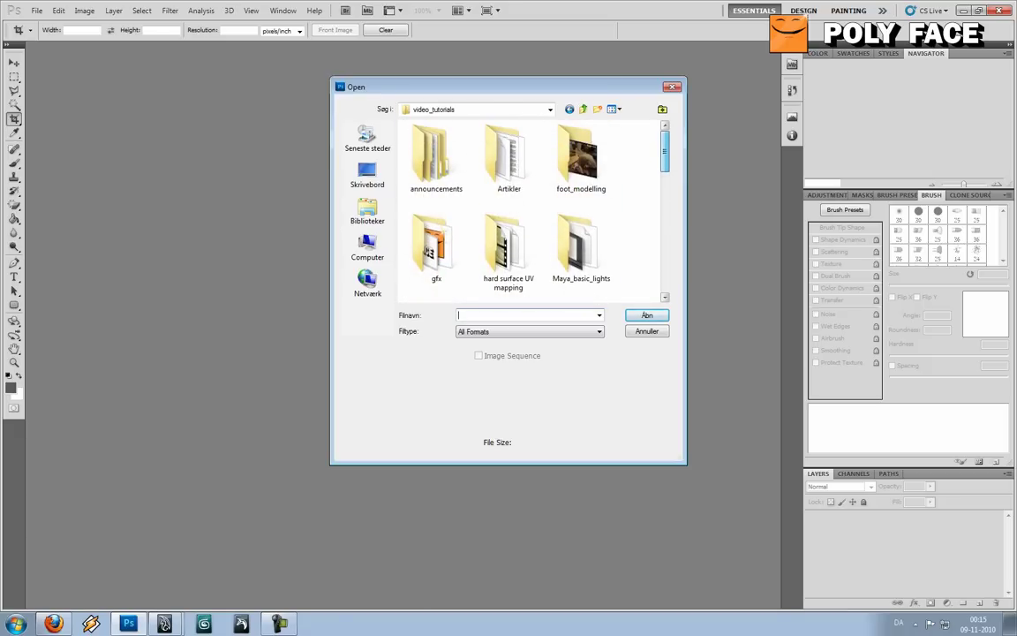
scroll(487, 203, down, 1)
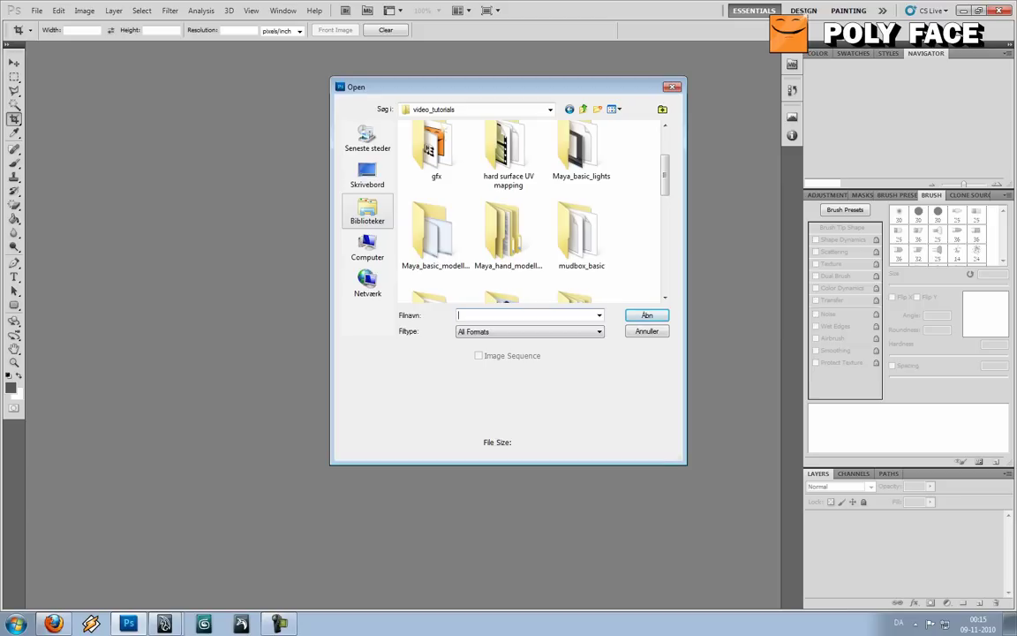
Browse to the documents library and enter the maya folder
click(367, 212)
double_click(541, 125)
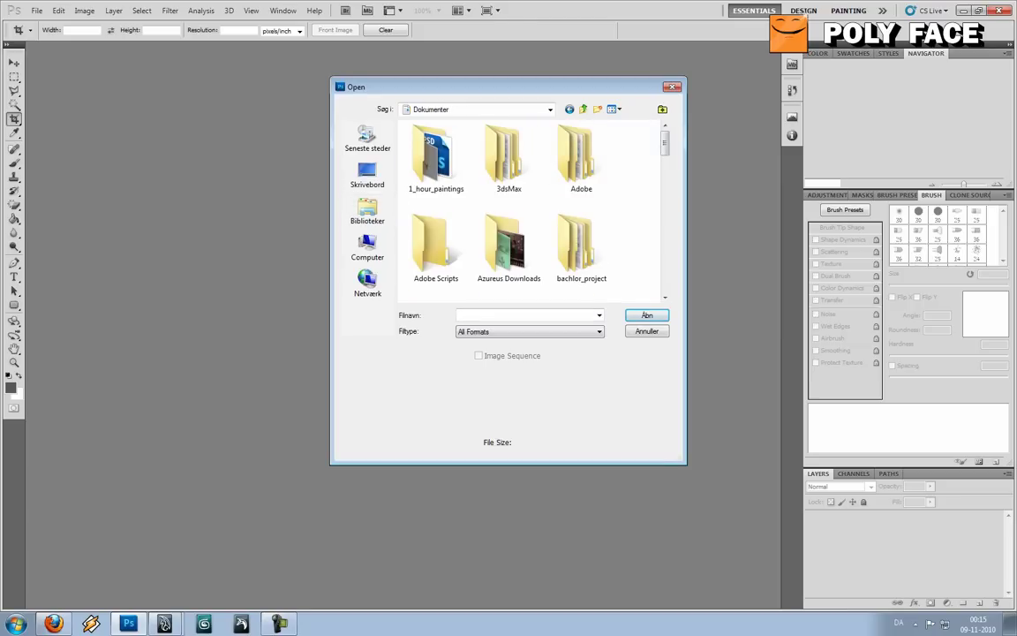
scroll(521, 221, down, 2)
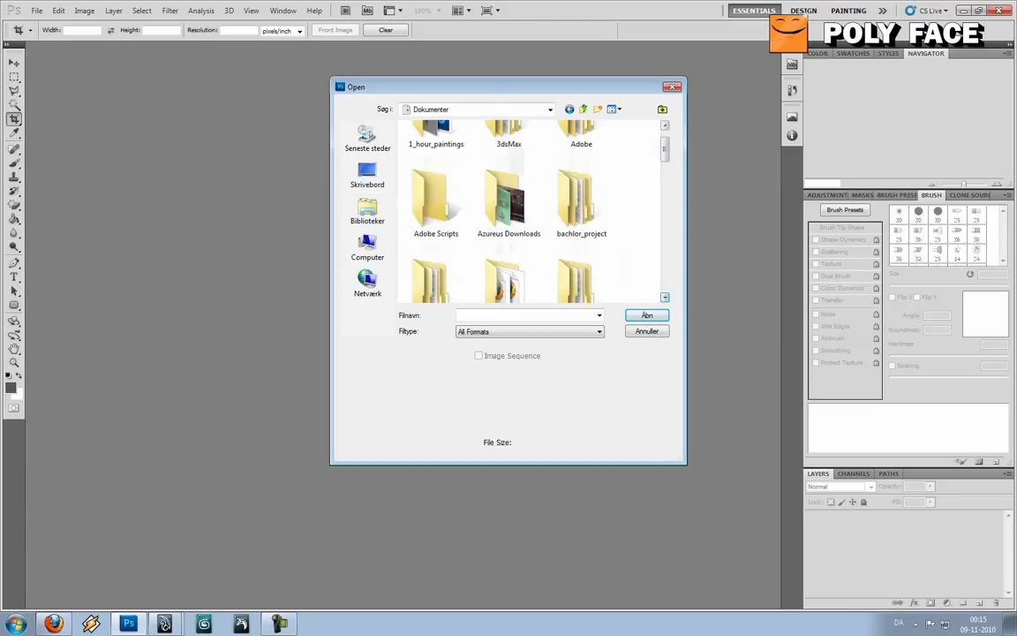
scroll(508, 204, down, 5)
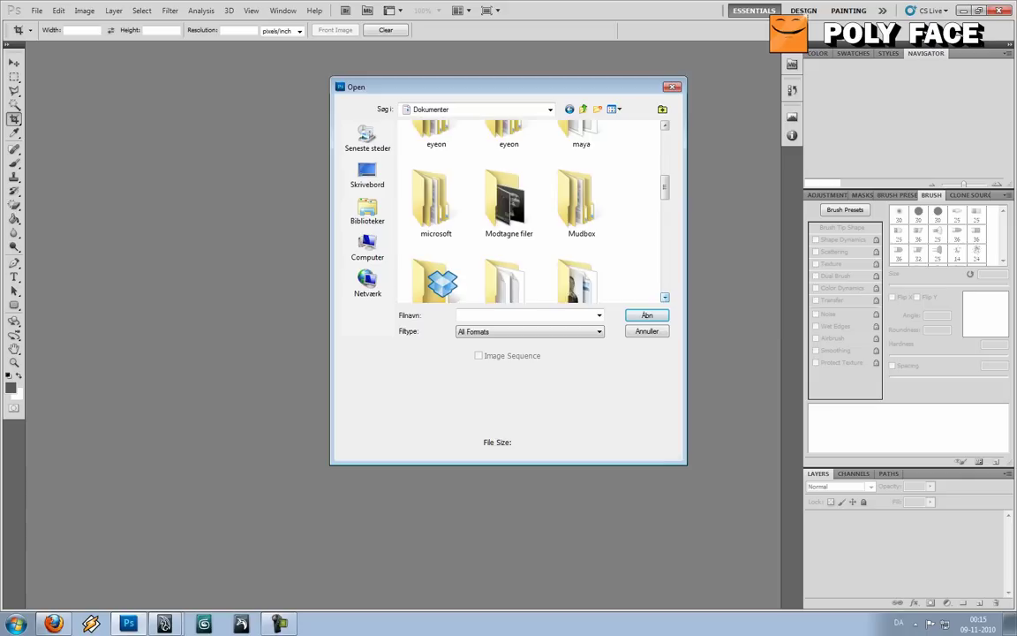
scroll(508, 203, down, 1)
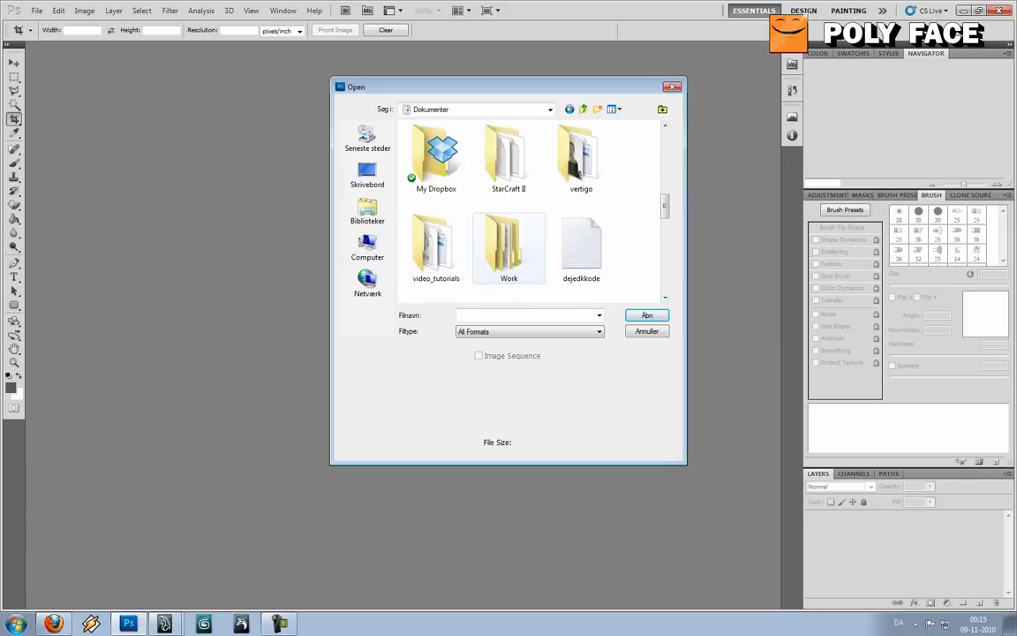
double_click(436, 247)
click(583, 108)
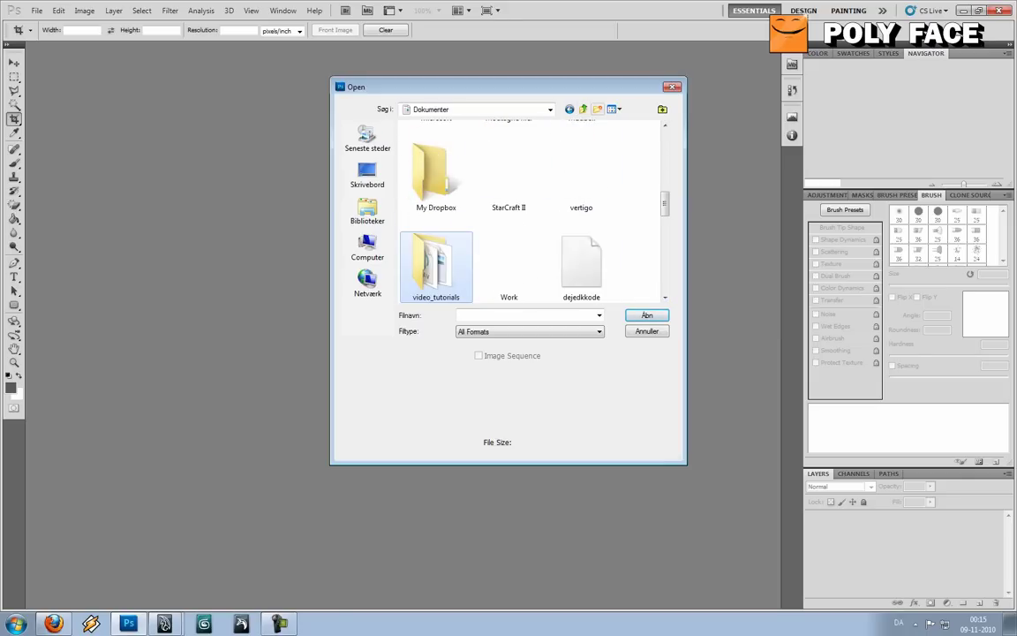
drag(665, 204, 665, 179)
scroll(508, 212, down, 3)
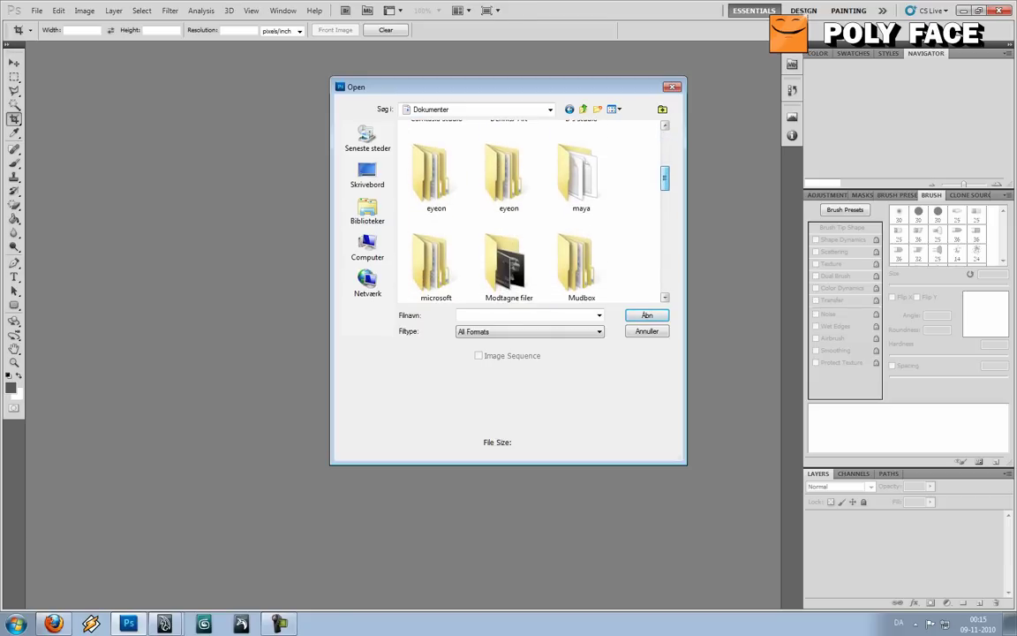
double_click(581, 178)
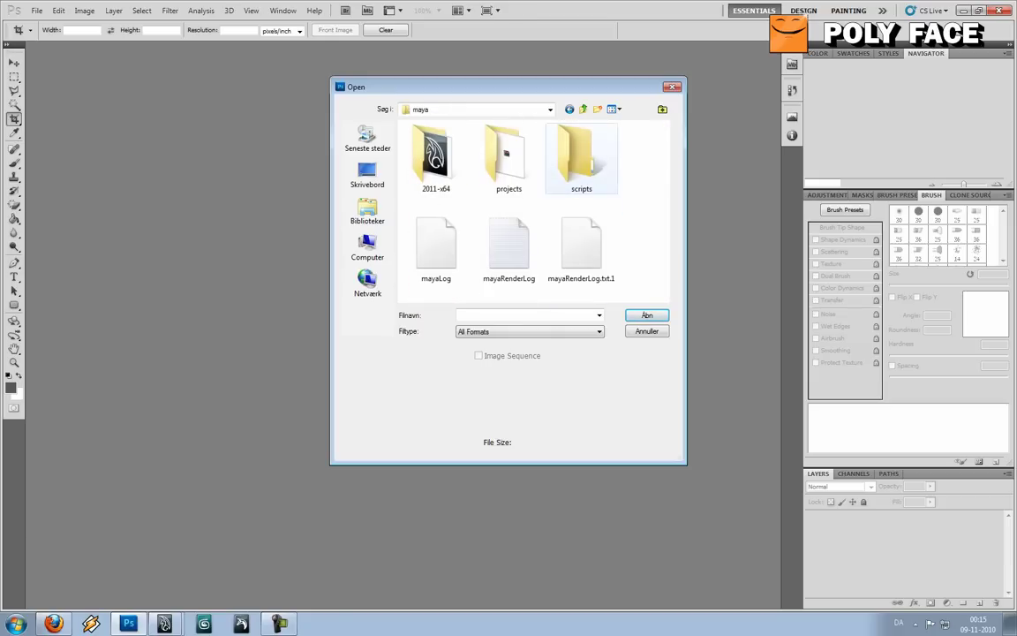
Open AO_DJ, DOF_DJ and PRETTY_DJ together from the images folder of the lesson_Simple_lighting project
double_click(509, 158)
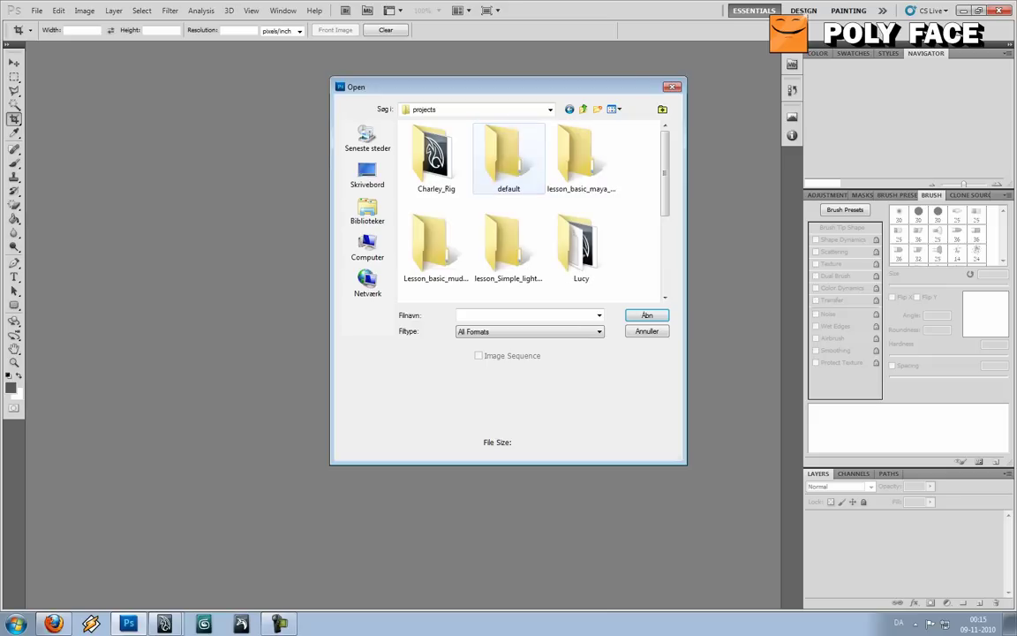
scroll(508, 212, down, 1)
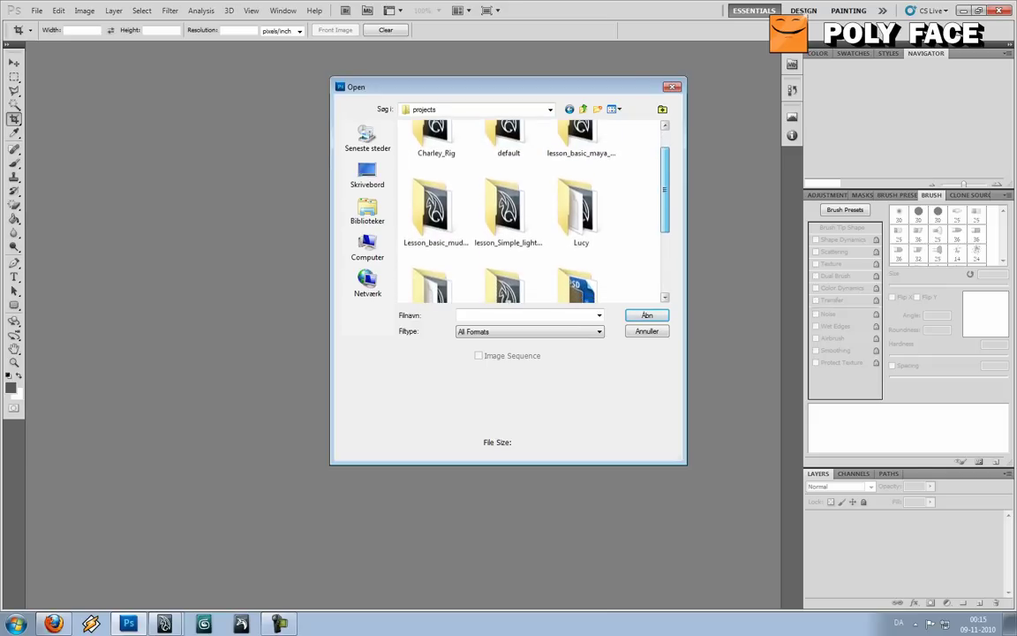
double_click(509, 201)
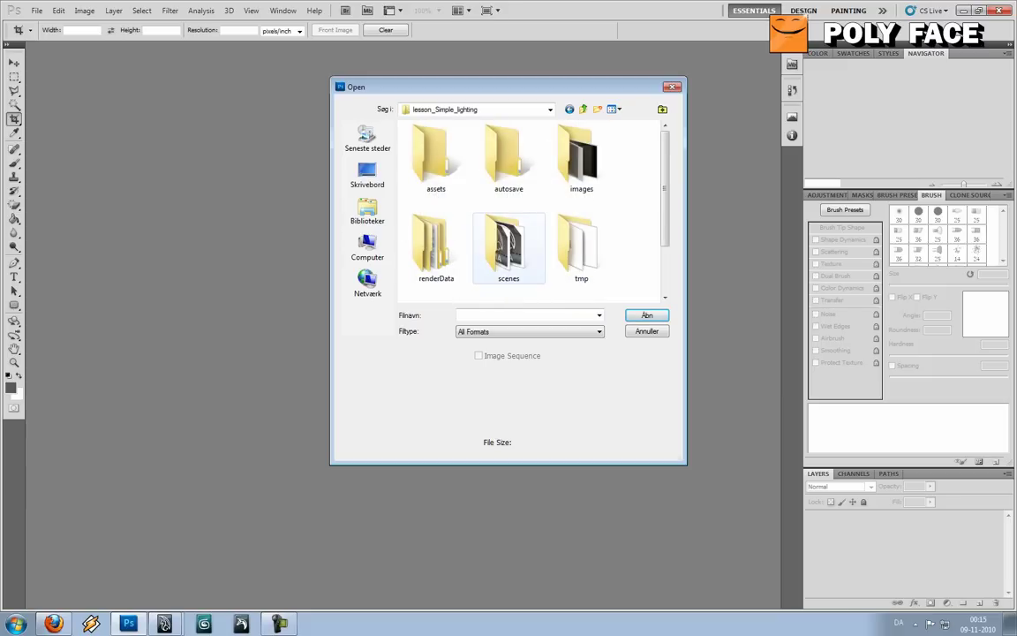
double_click(581, 157)
drag(602, 241, 442, 163)
click(646, 315)
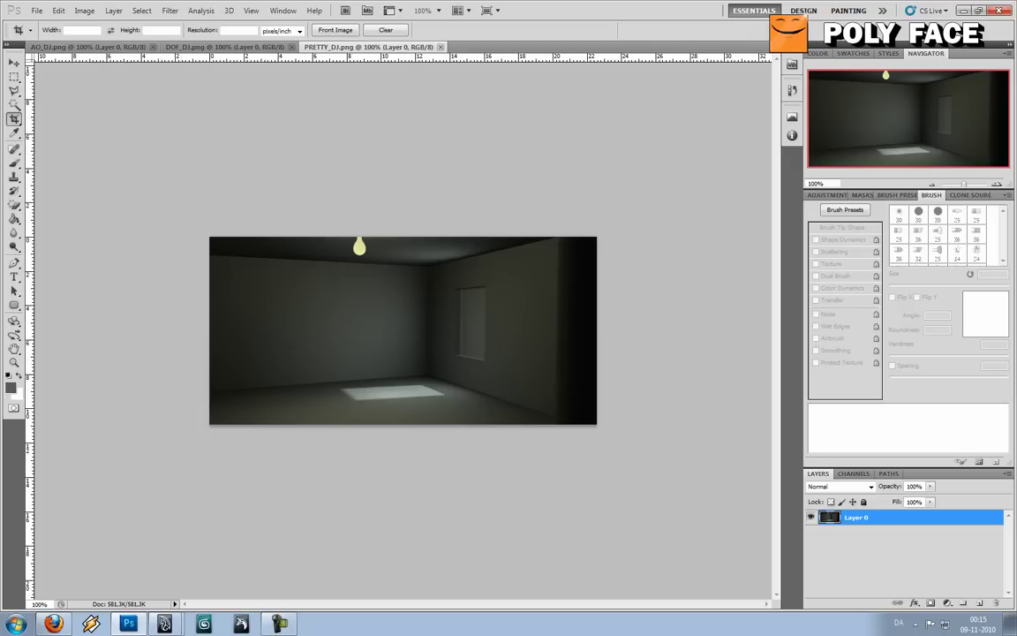
Copy the entire AO_DJ image and paste it as a new layer into PRETTY_DJ
click(225, 46)
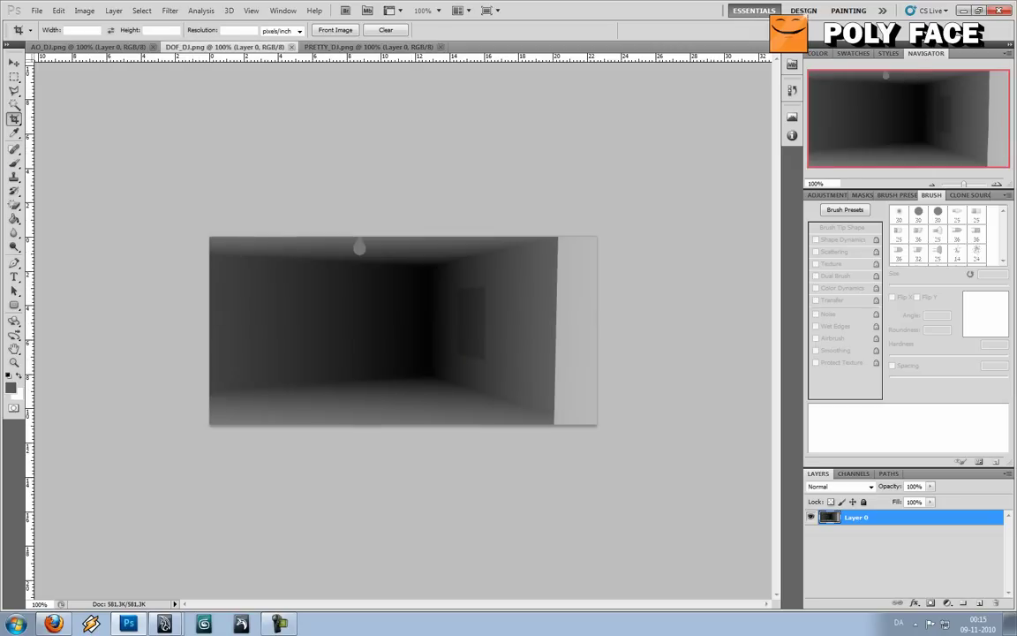
click(89, 46)
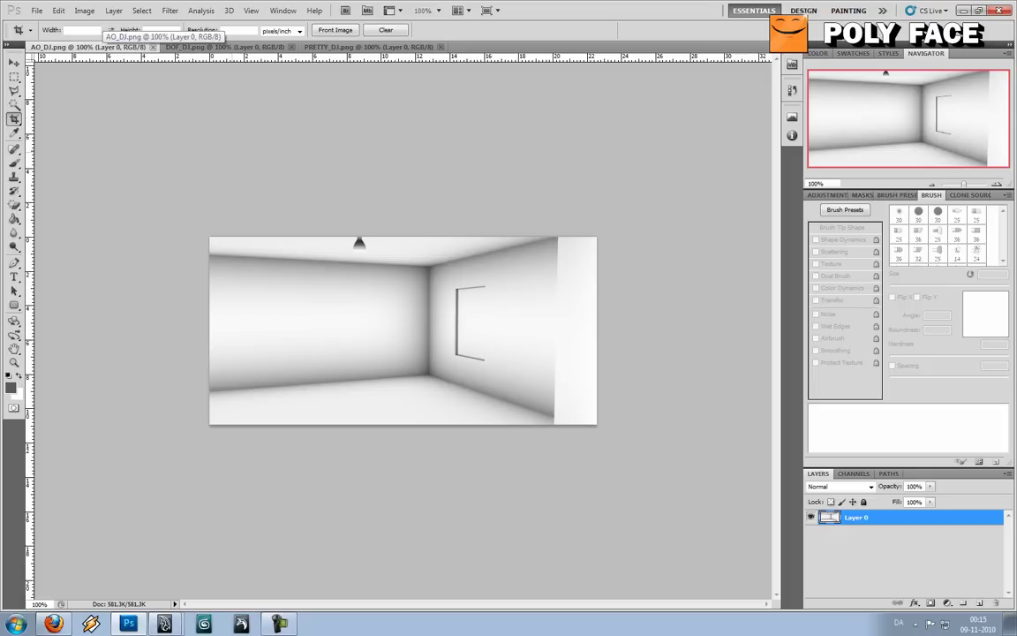
key(ctrl+a)
key(ctrl)
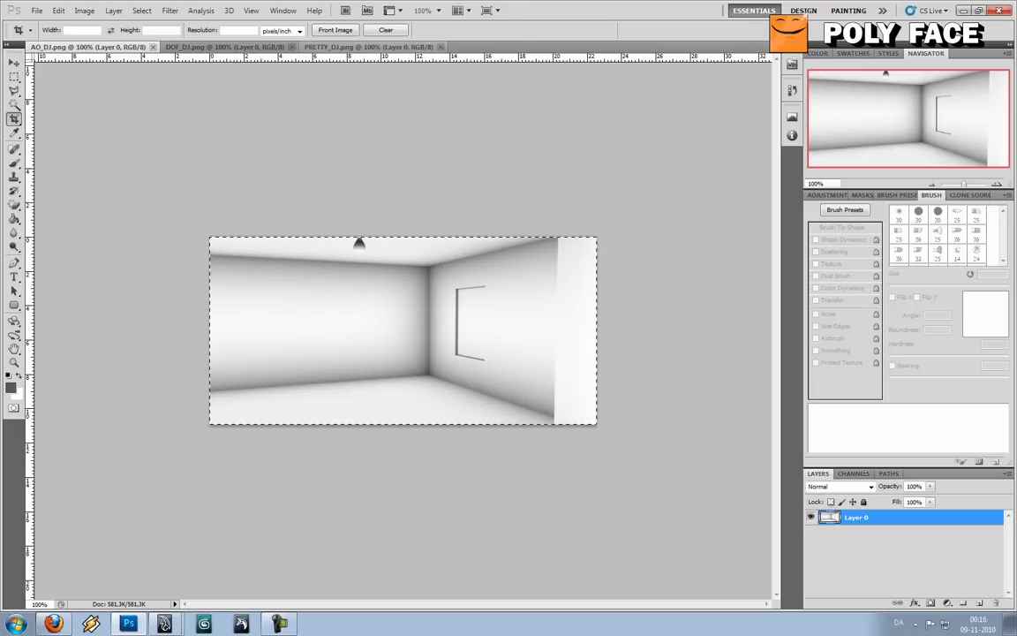
click(369, 46)
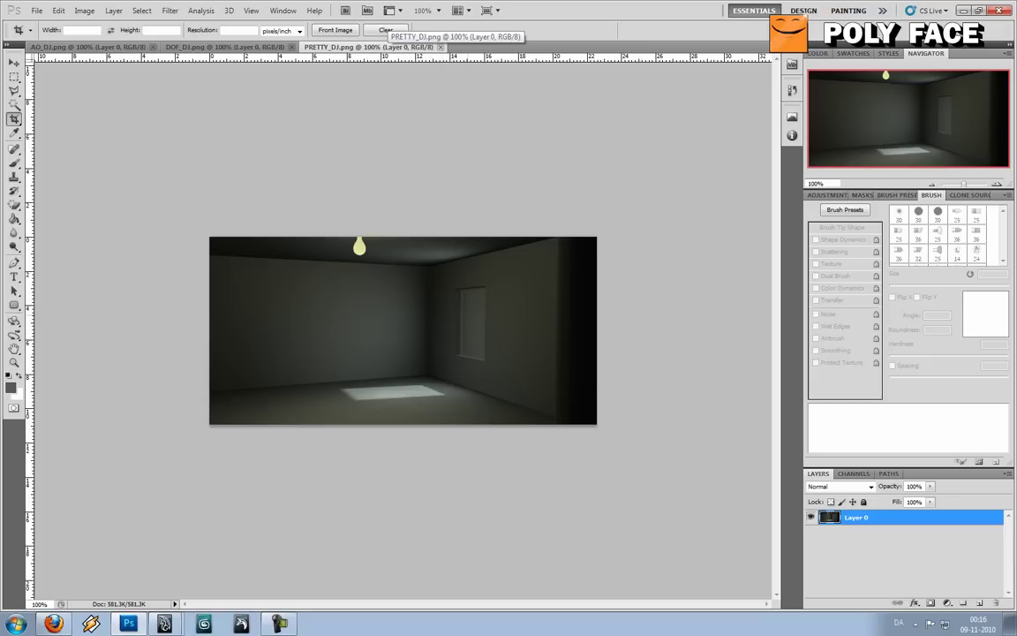
key(ctrl+v)
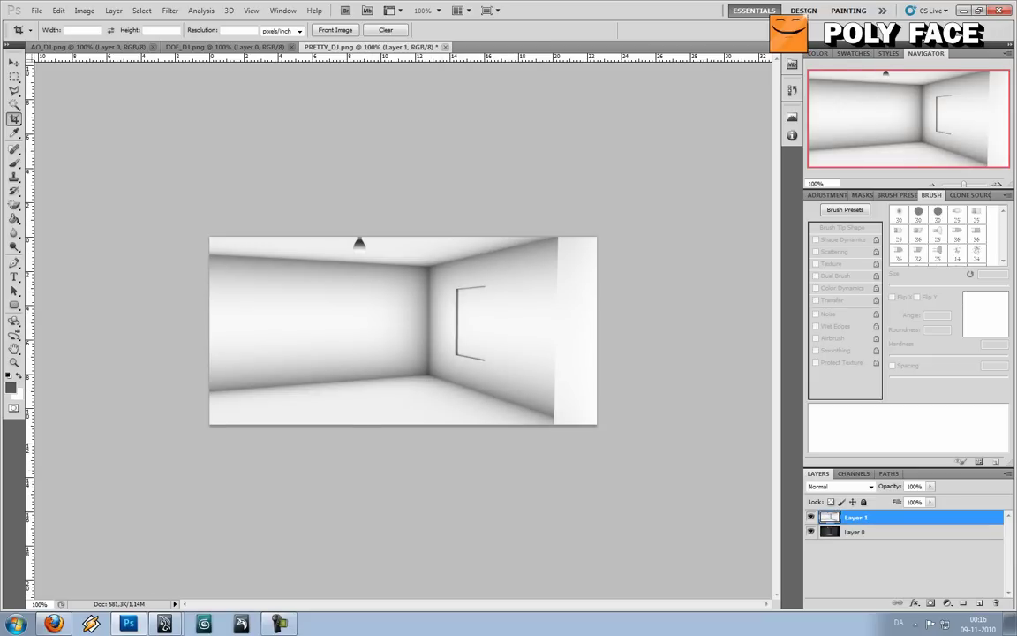
Set the blending mode of the pasted ambient occlusion layer, Layer 1, to Multiply
click(870, 487)
click(871, 487)
click(883, 532)
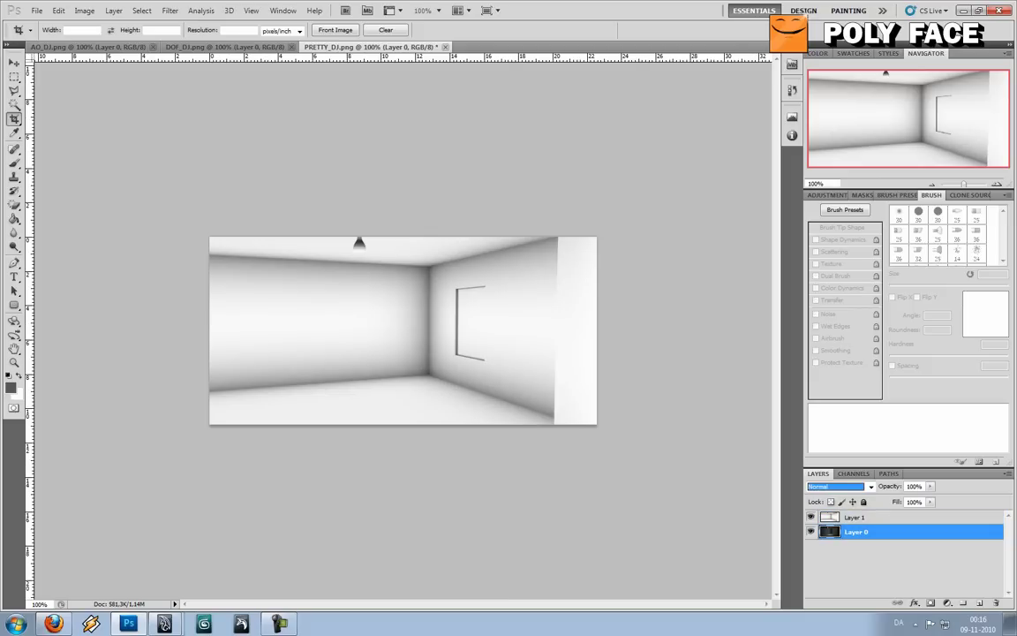
click(810, 516)
click(811, 517)
click(883, 517)
click(871, 487)
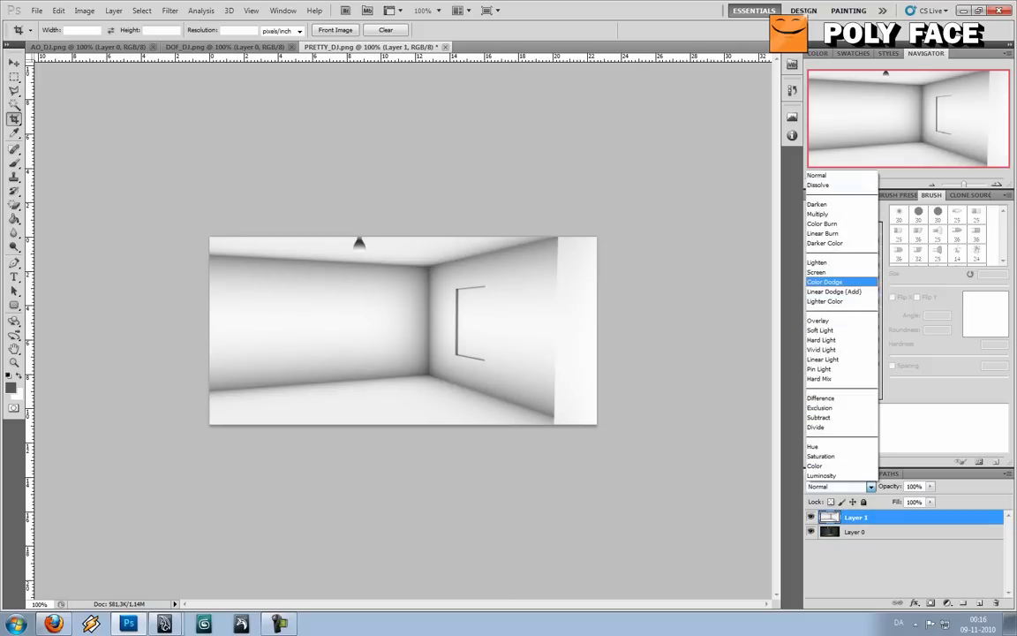
click(819, 214)
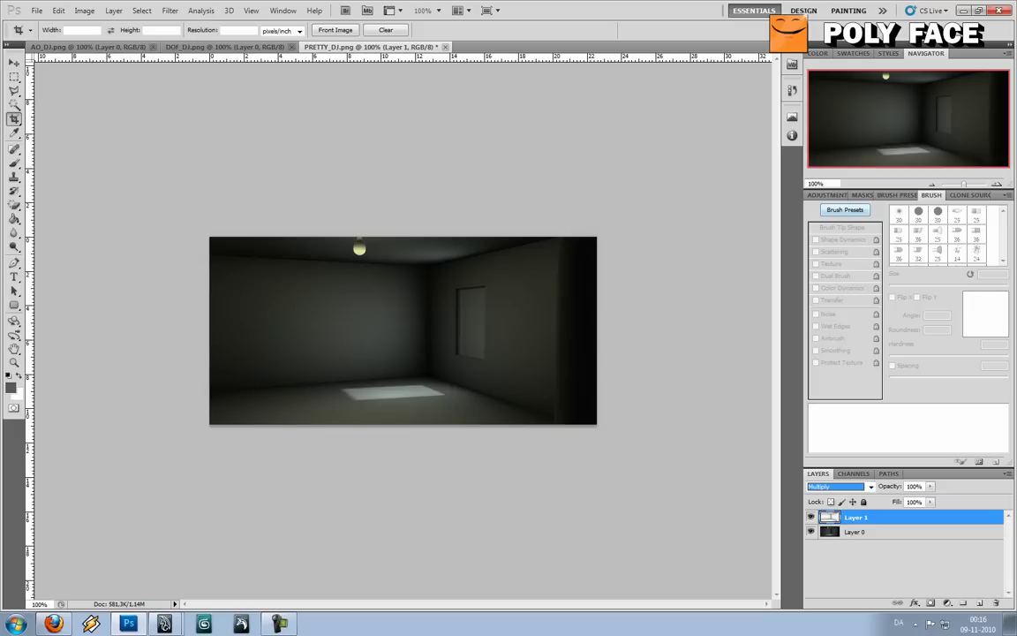
Lower the opacity of the ambient occlusion layer to 74%, keeping its Multiply blending
click(871, 486)
click(871, 486)
click(930, 487)
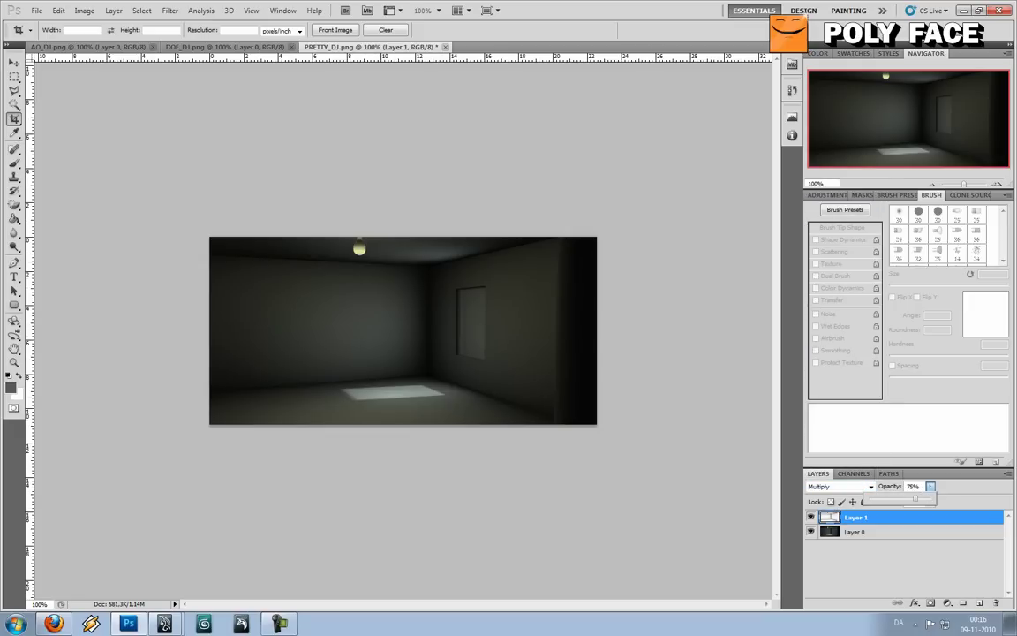
mouse_move(930, 499)
mouse_down()
mouse_move(900, 499)
mouse_move(930, 499)
mouse_move(914, 499)
mouse_up()
key(Return)
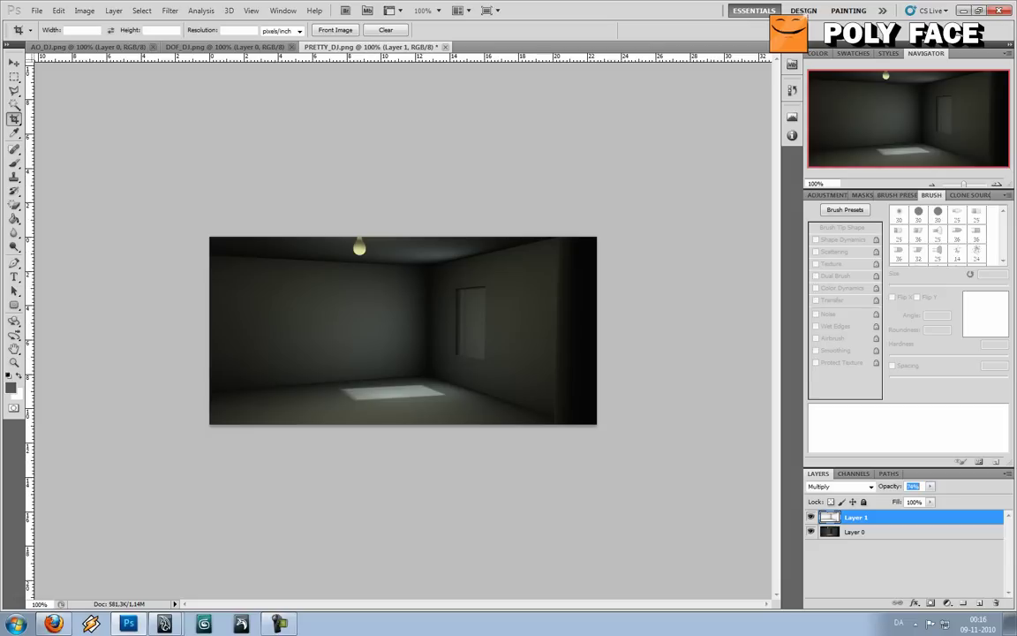
Compare the image with and without the ambient occlusion layer by repeatedly hiding and showing Layer 1
click(811, 517)
click(811, 516)
click(811, 516)
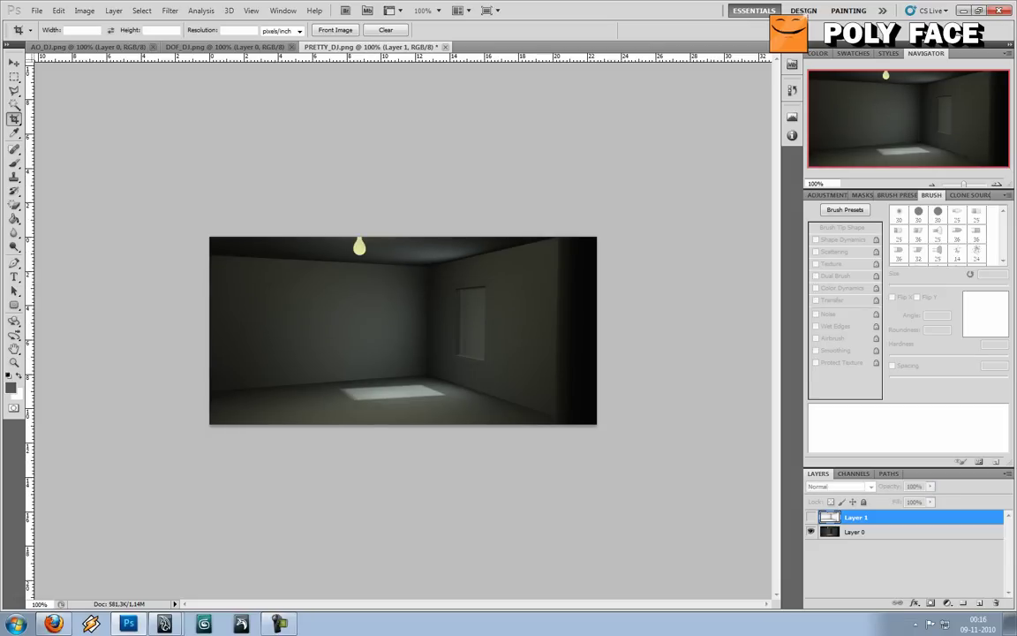
click(811, 517)
click(811, 517)
click(810, 517)
click(810, 517)
click(810, 518)
click(810, 517)
click(810, 517)
click(811, 517)
click(811, 517)
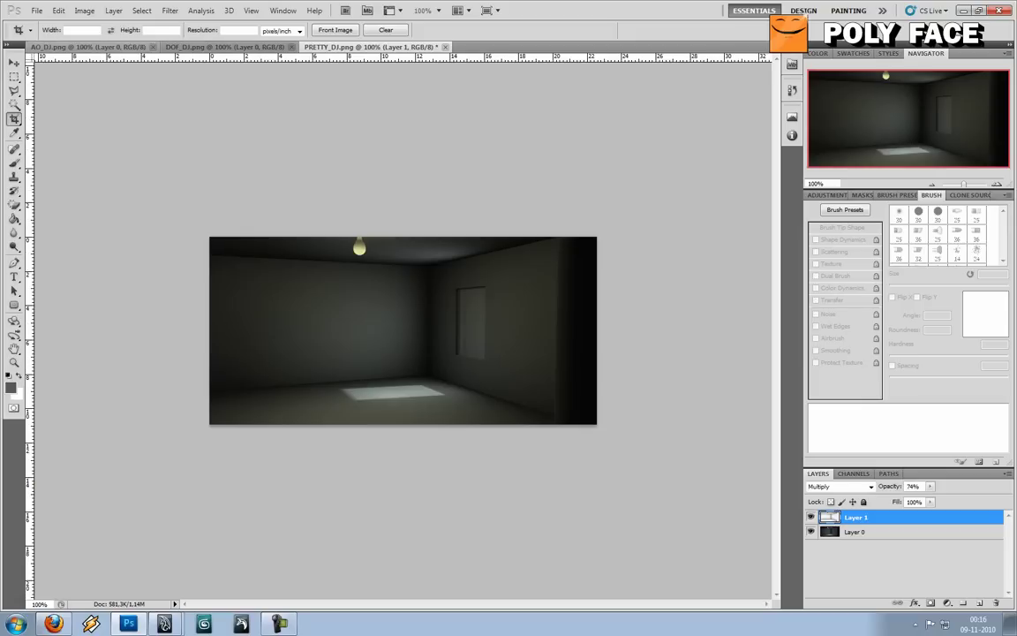
Copy the entire DOF_DJ image into PRETTY_DJ as a new top layer and invert its tones
click(88, 46)
key(ctrl+Tab)
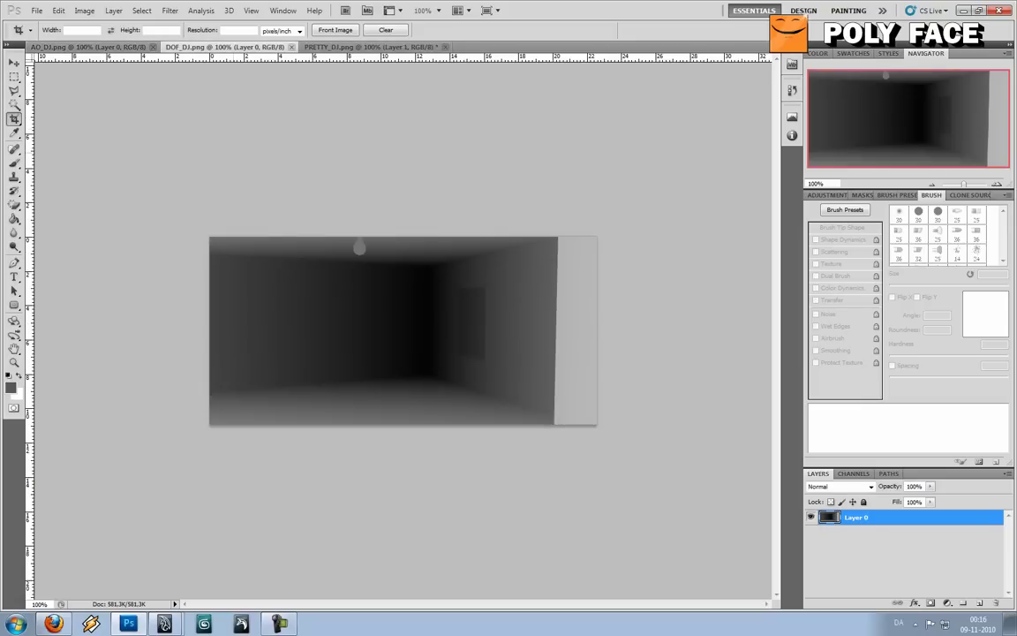
key(ctrl+a)
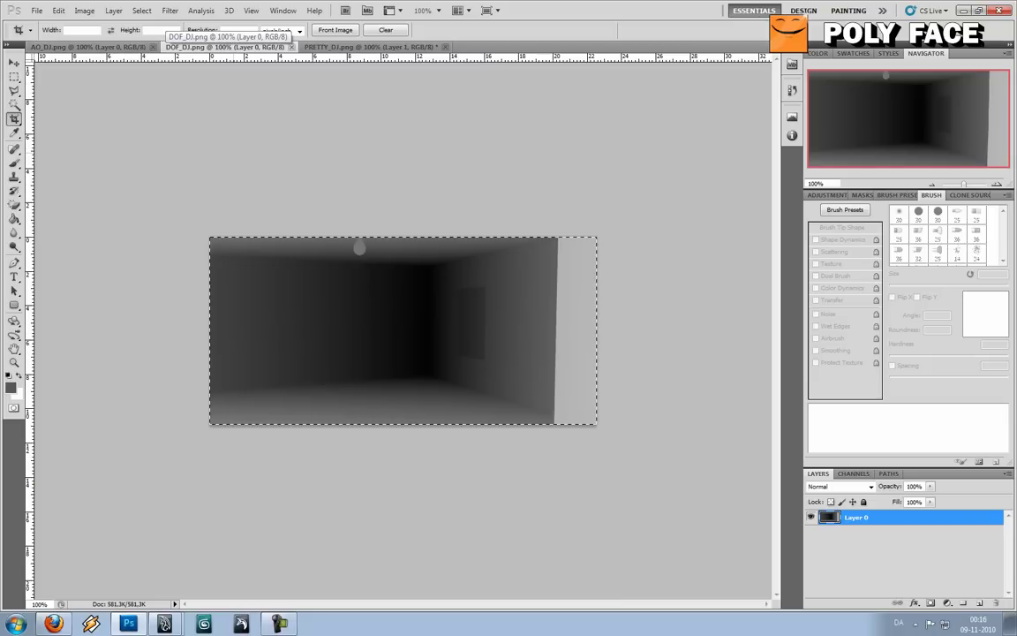
click(362, 46)
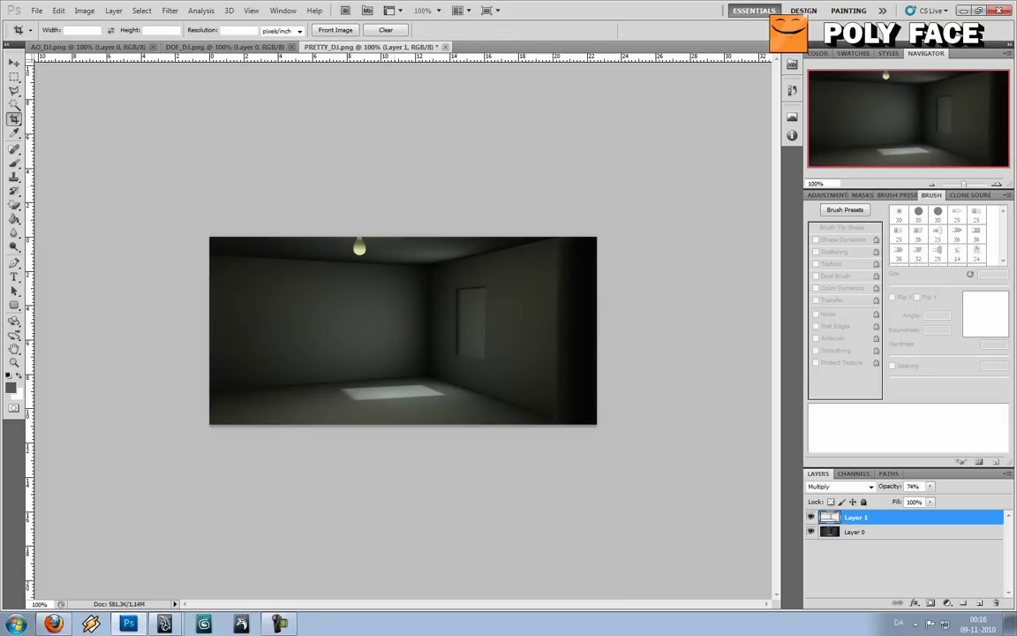
key(ctrl+v)
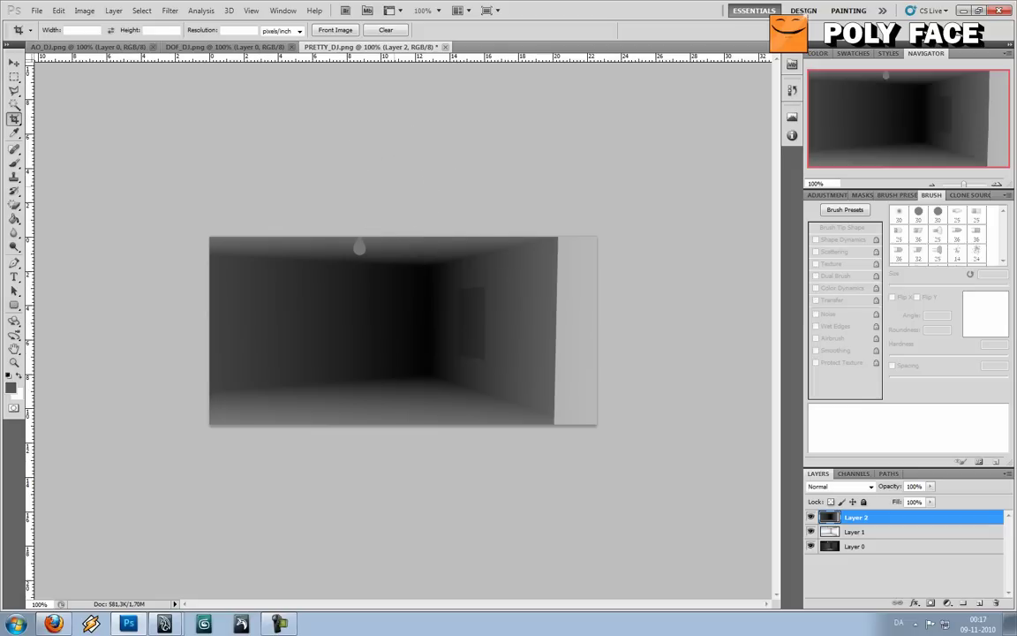
key(ctrl+i)
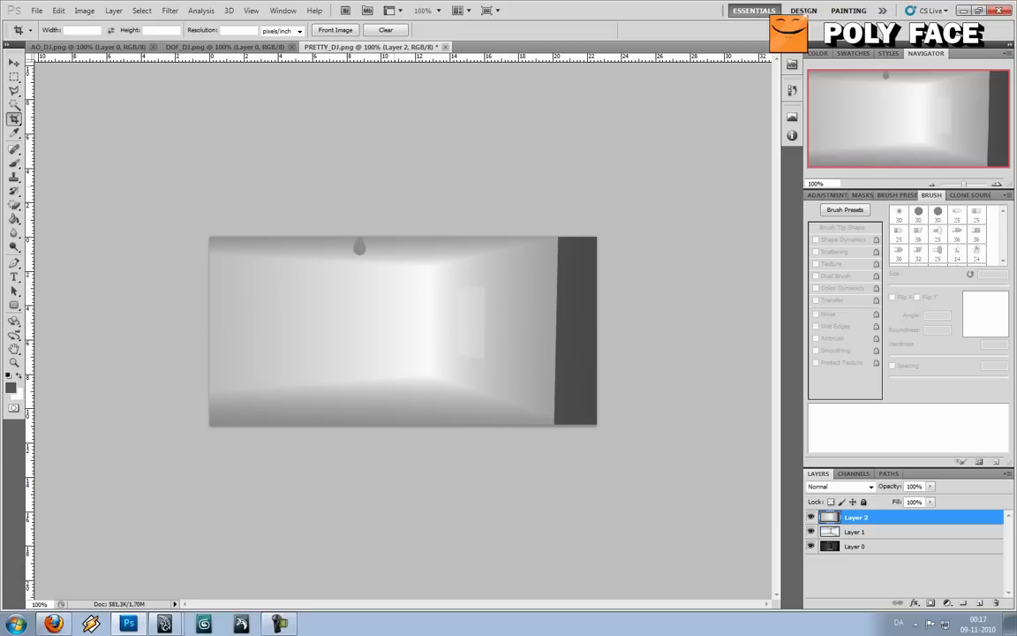
Try several blending modes on the inverted depth-of-field layer, Layer 2, and settle on Screen
click(839, 487)
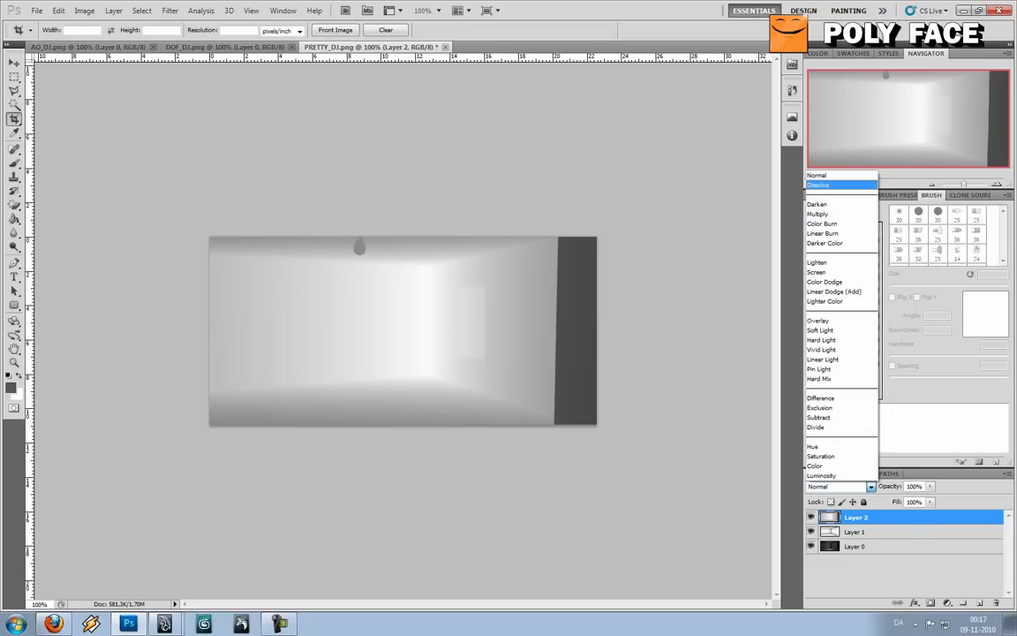
click(826, 185)
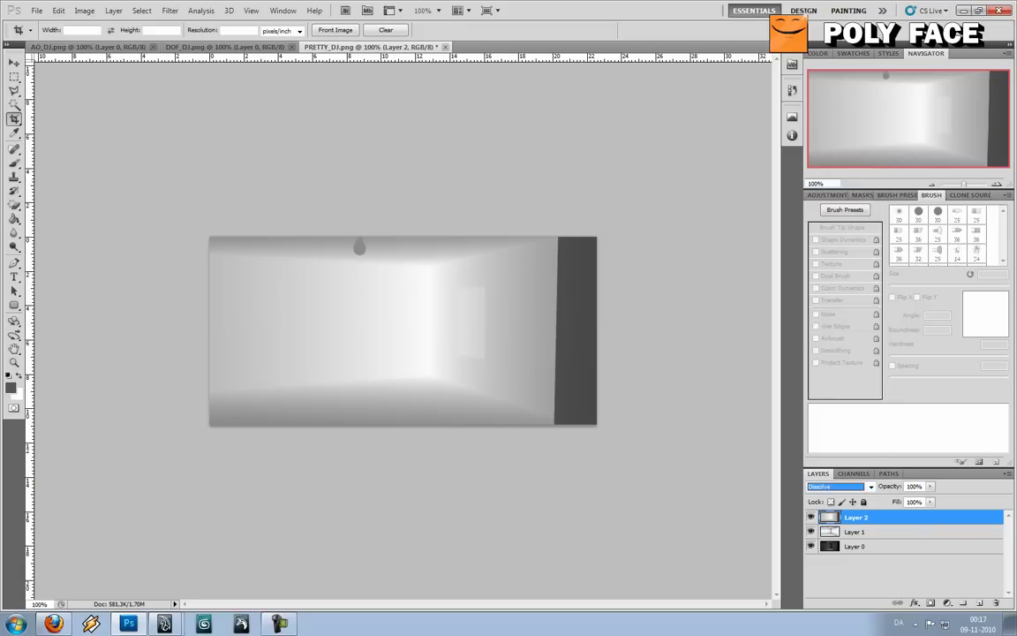
key(Down)
key(Down)
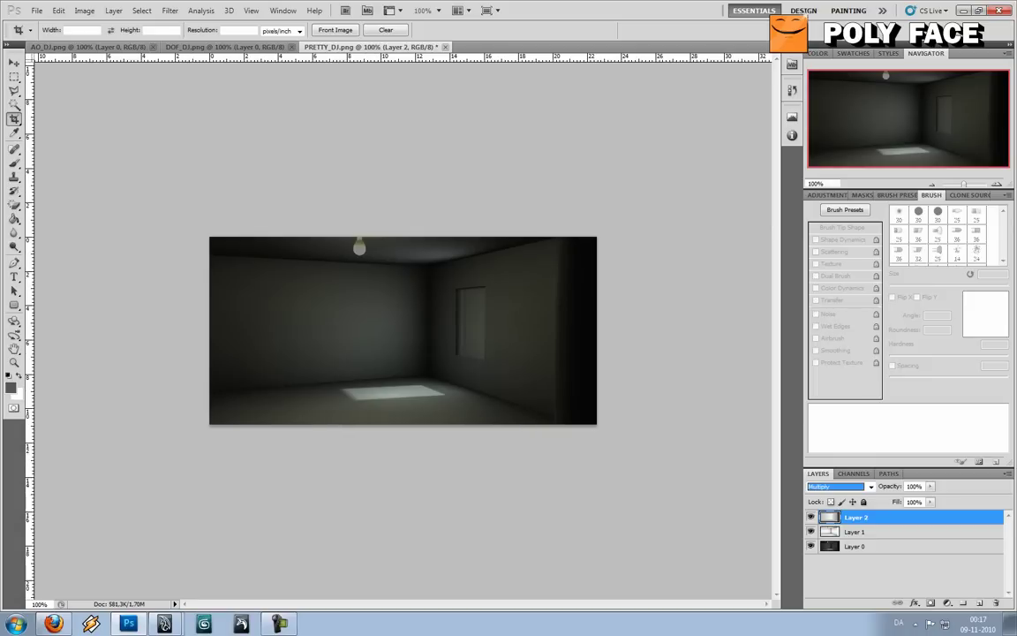
key(Down)
key(Down)
key(Down)
key(Down)
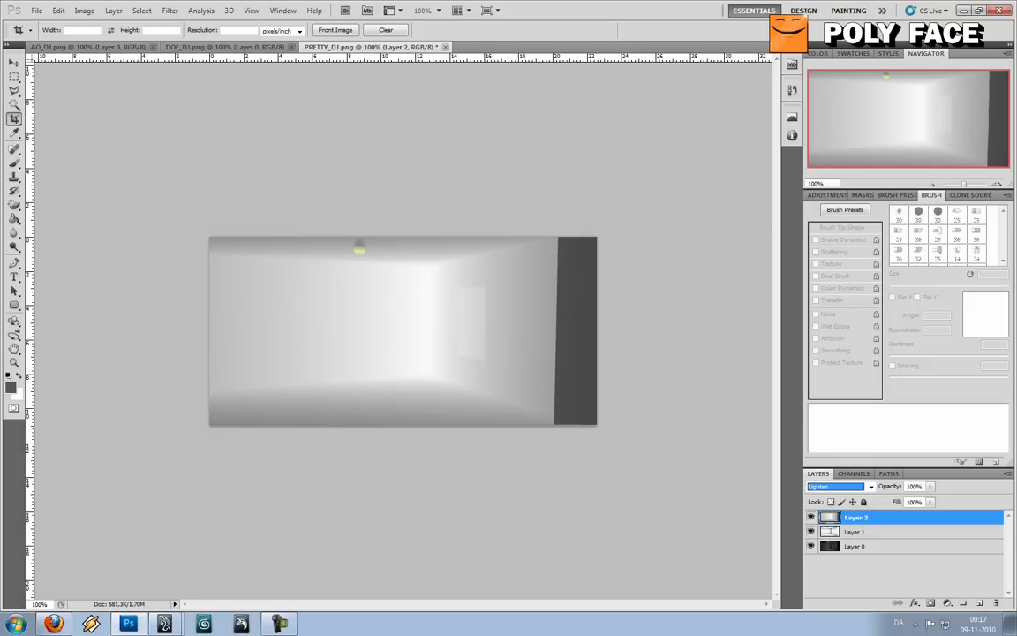
key(Down)
key(Down)
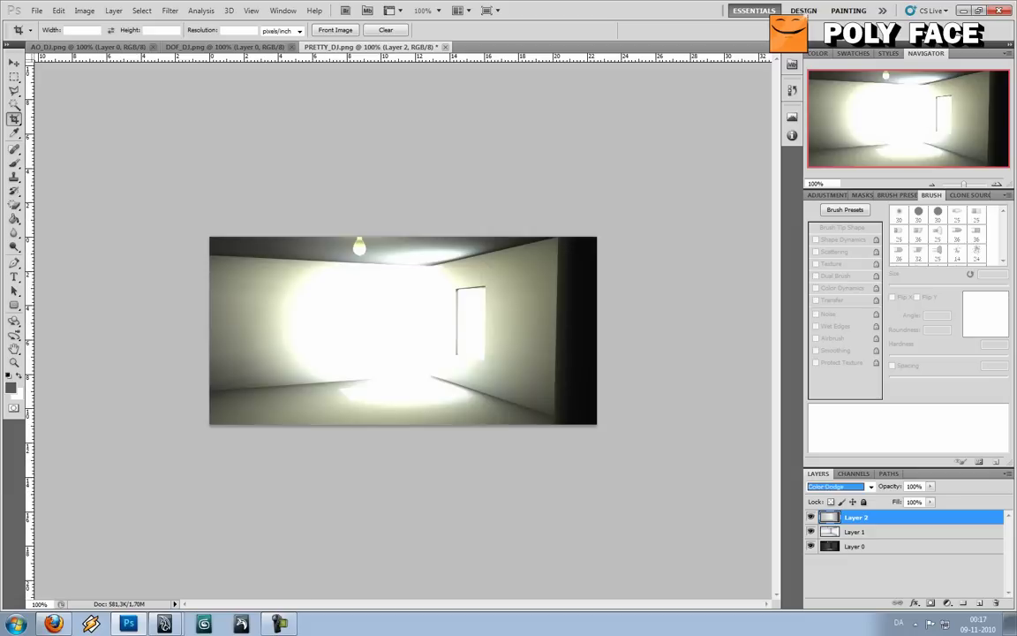
key(Up)
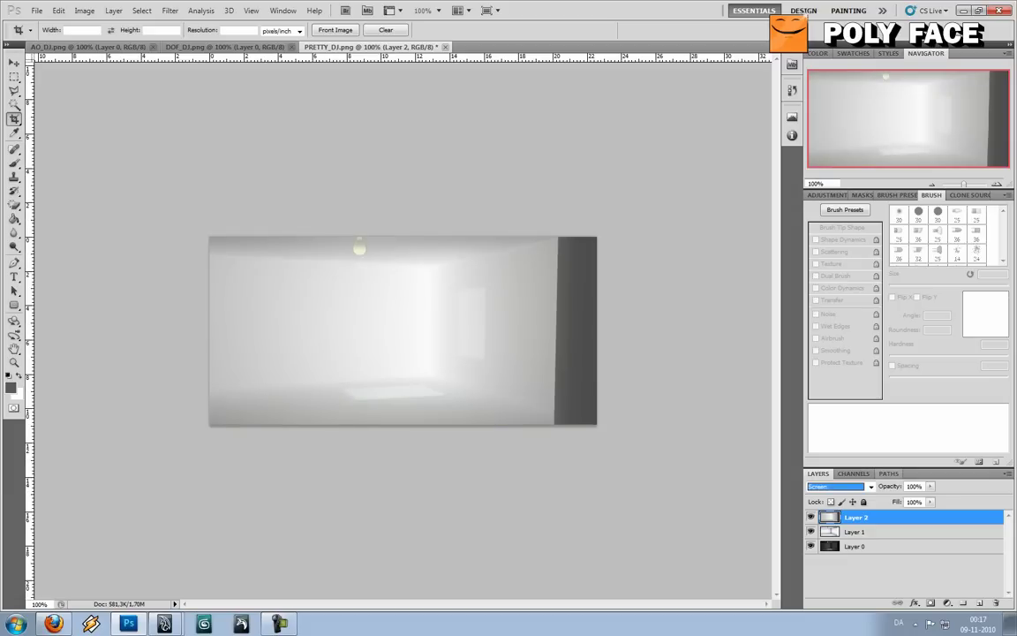
Lower the opacity of the depth-of-field layer, Layer 2, to 7%
click(930, 486)
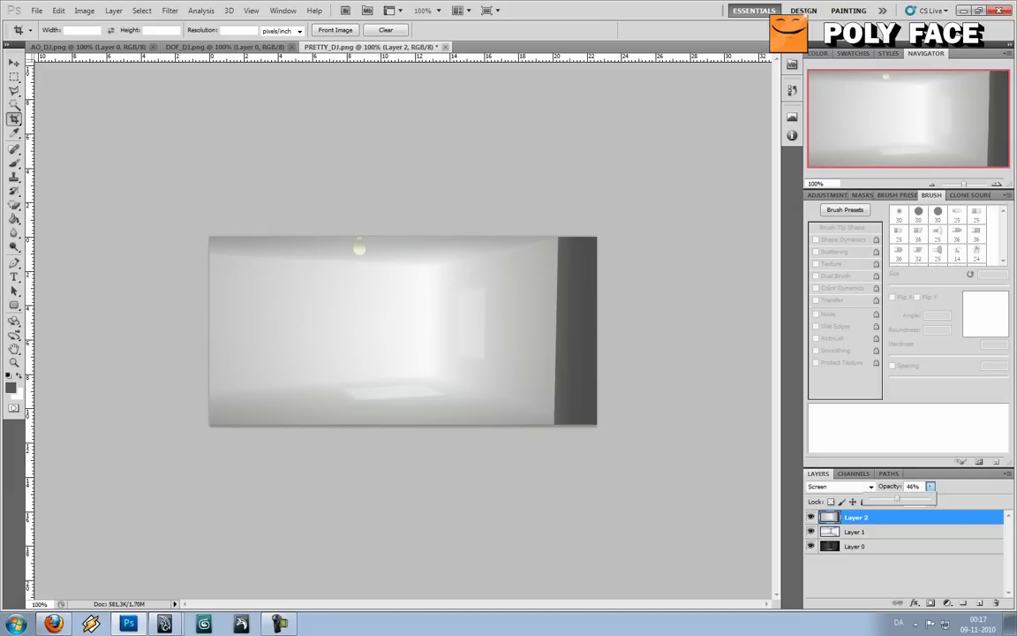
drag(924, 499, 873, 499)
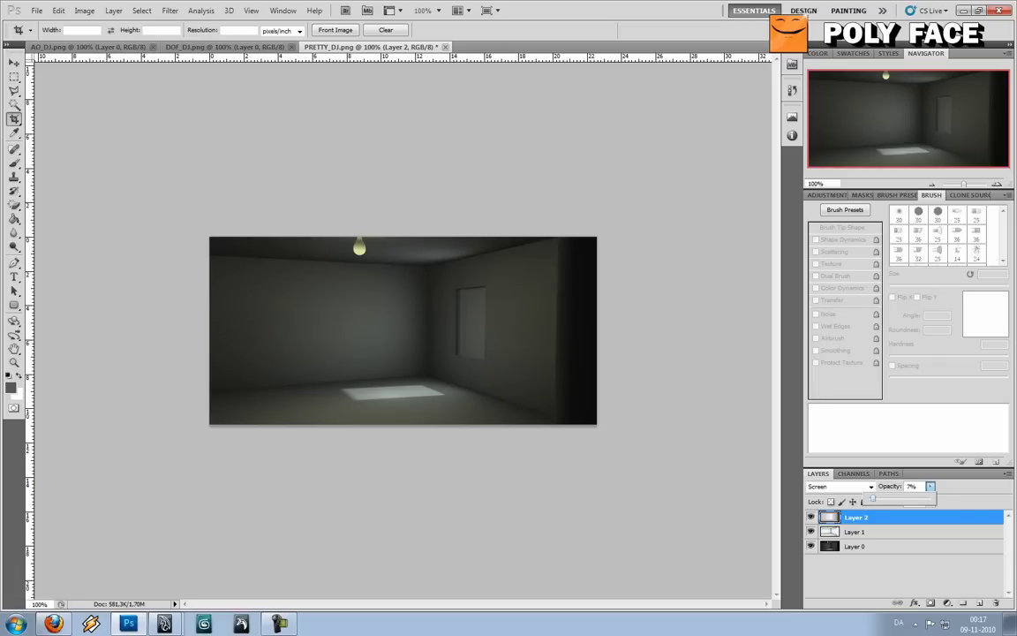
click(930, 486)
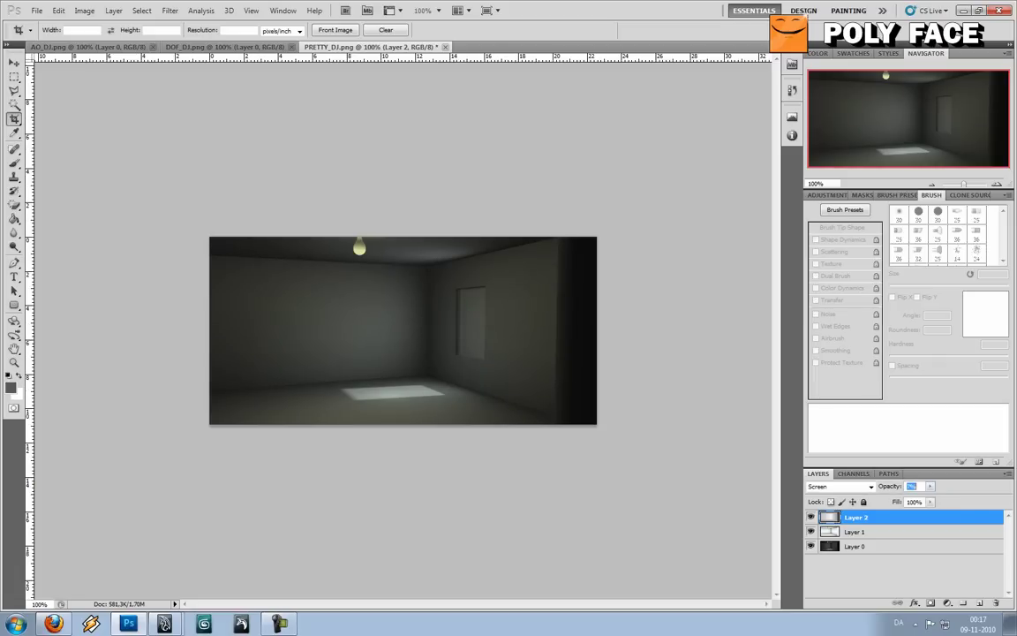
Compare the image with and without the depth-of-field layer by repeatedly hiding and showing Layer 2
click(811, 516)
click(810, 516)
click(811, 517)
click(811, 517)
click(811, 517)
click(811, 517)
click(810, 517)
click(811, 516)
click(811, 517)
click(811, 517)
Merge Layer 2, Layer 1 and Layer 0 into a single layer
click(883, 532)
click(883, 517)
ctrl+click(892, 532)
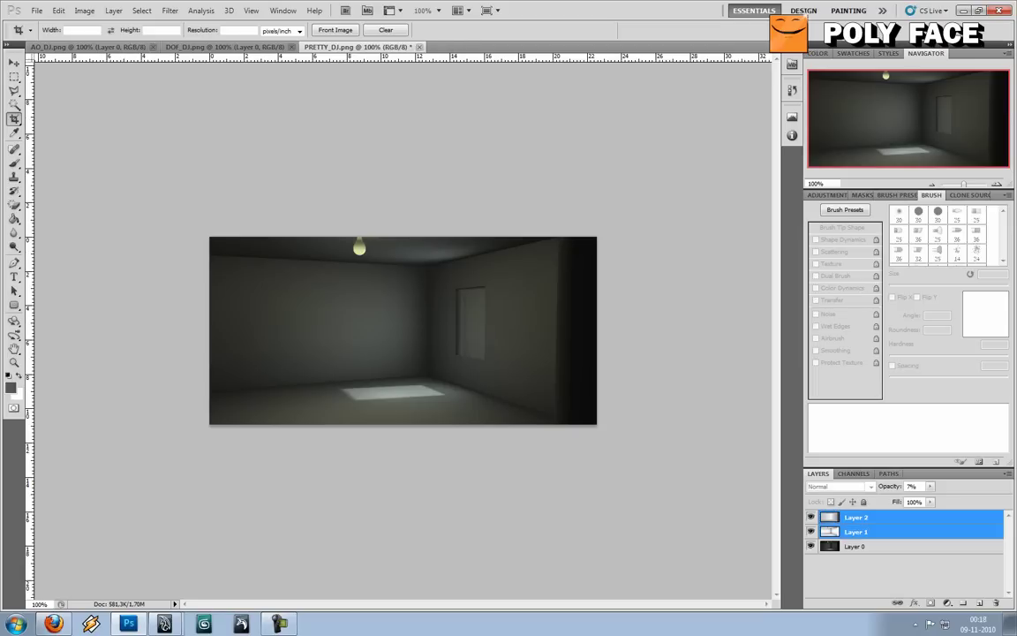
ctrl+click(892, 546)
key(ctrl+e)
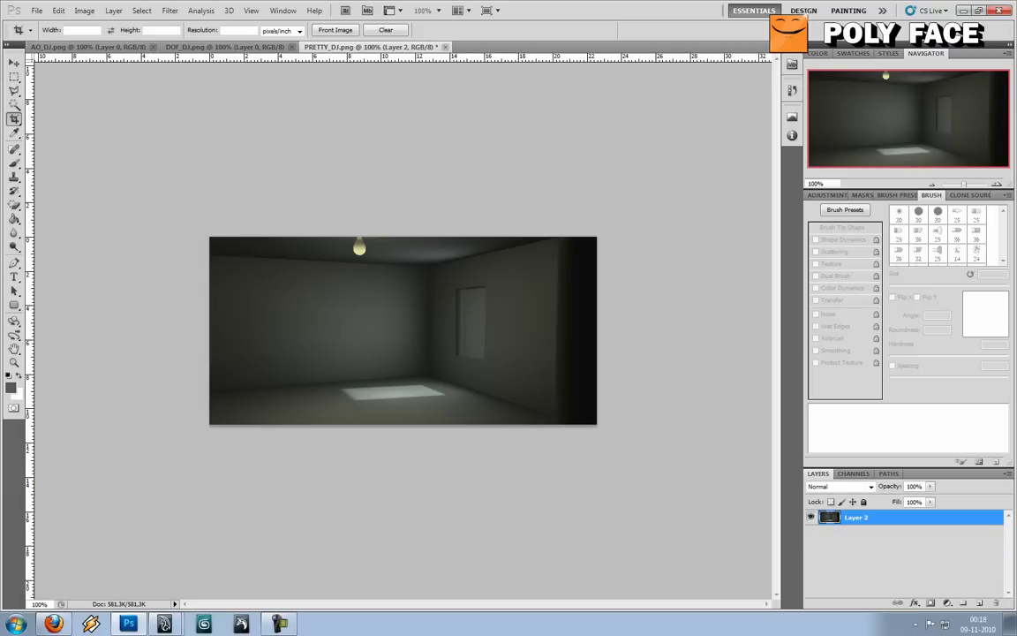
Duplicate the merged layer and add a layer mask to the copy
drag(857, 518, 979, 601)
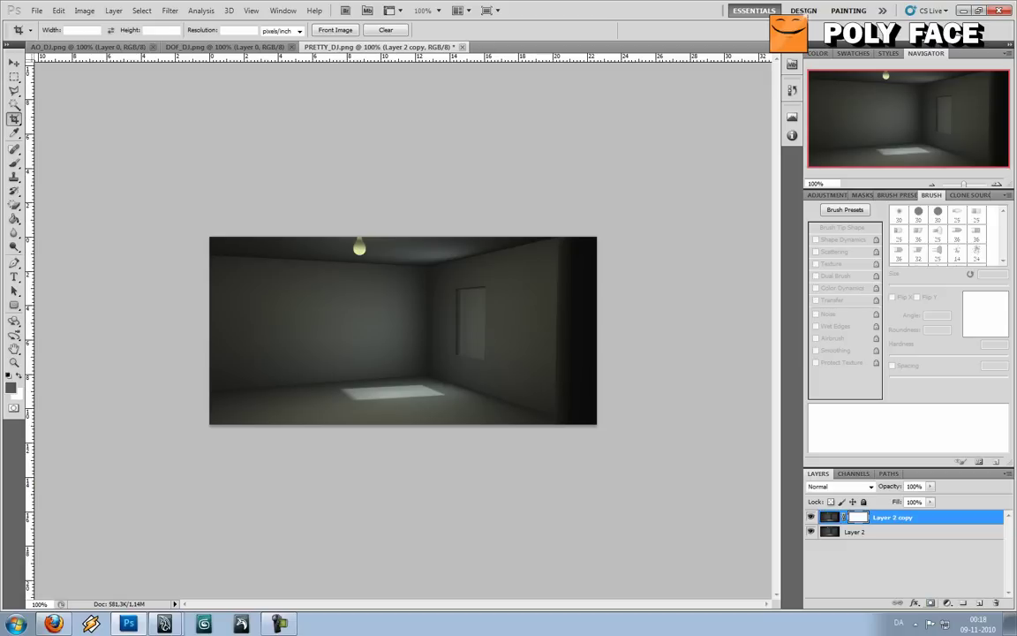
click(931, 603)
Paste the copied DOF_DJ depth image into the mask channel of Layer 2 copy and return to the layer list
click(221, 46)
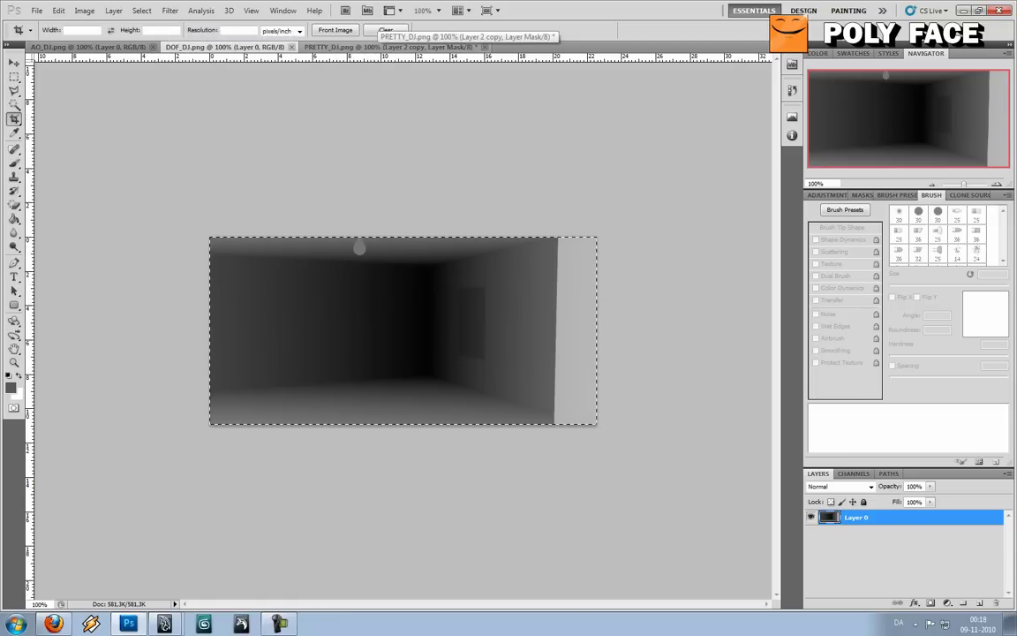
click(388, 46)
click(854, 474)
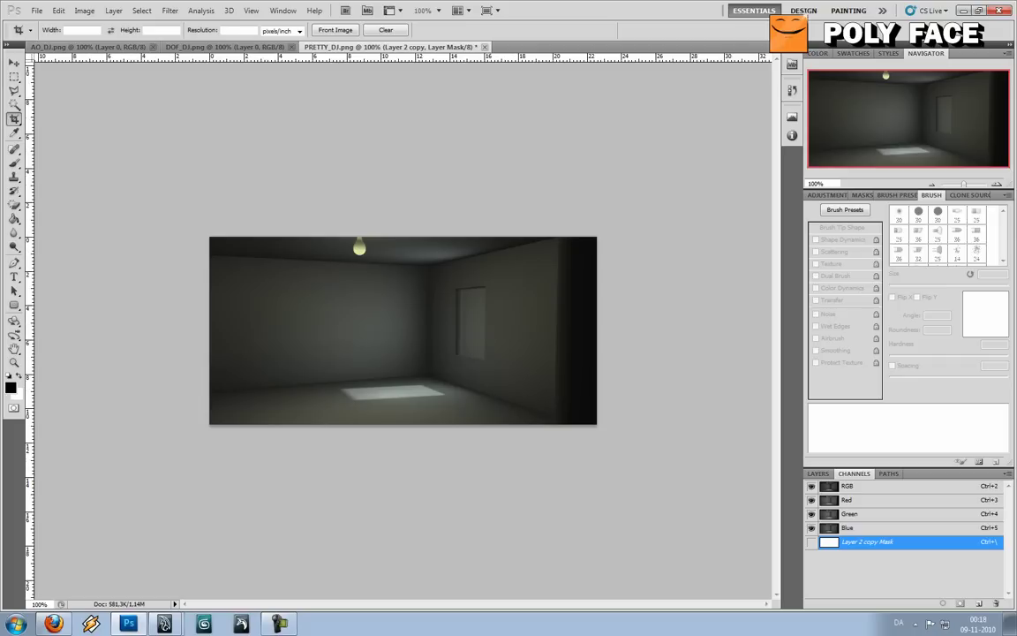
key(backslash)
key(ctrl+v)
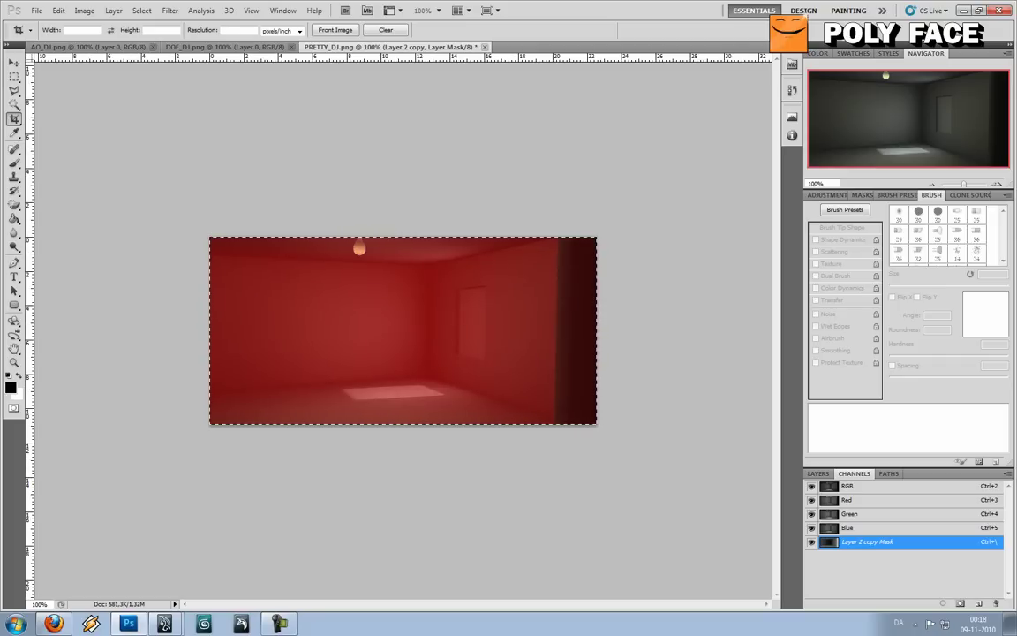
key(F7)
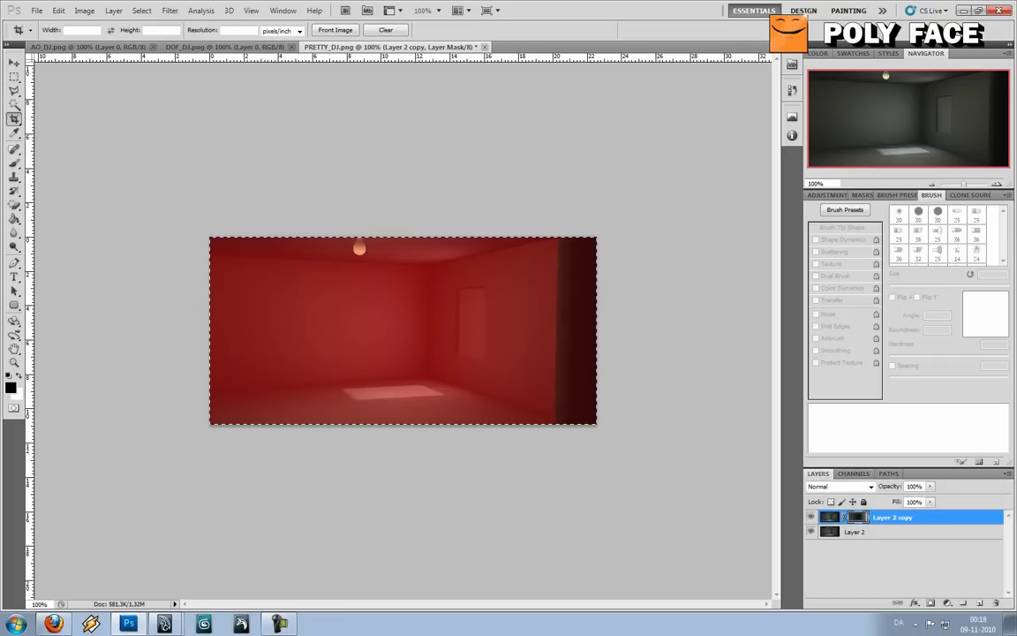
Apply a Gaussian Blur to the image of Layer 2 copy, trying several radii and settling on 3.3 pixels
click(855, 532)
click(893, 517)
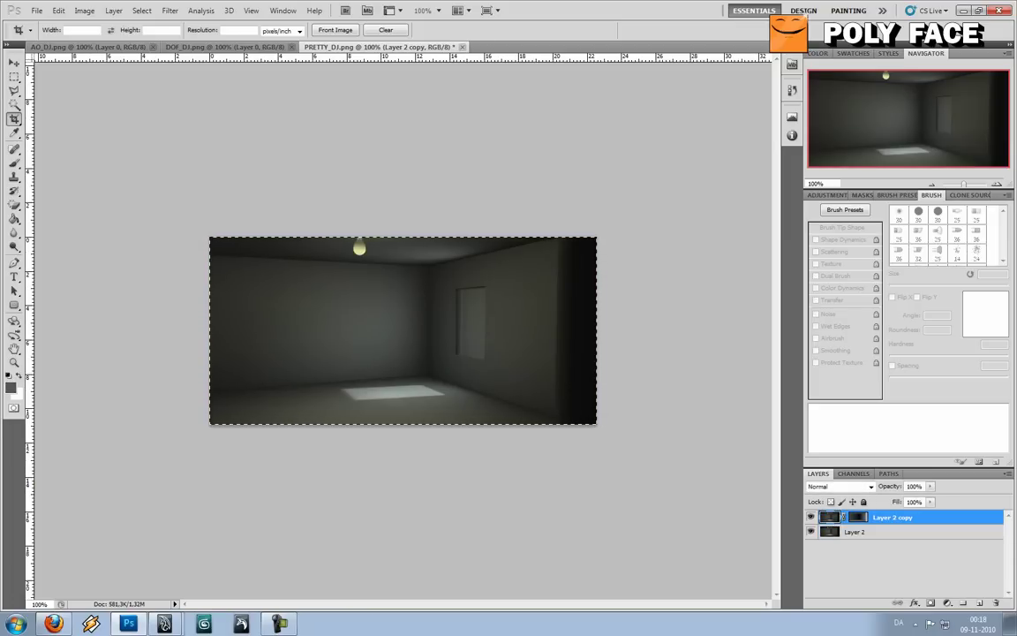
key(ctrl+backslash)
key(ctrl+2)
click(169, 11)
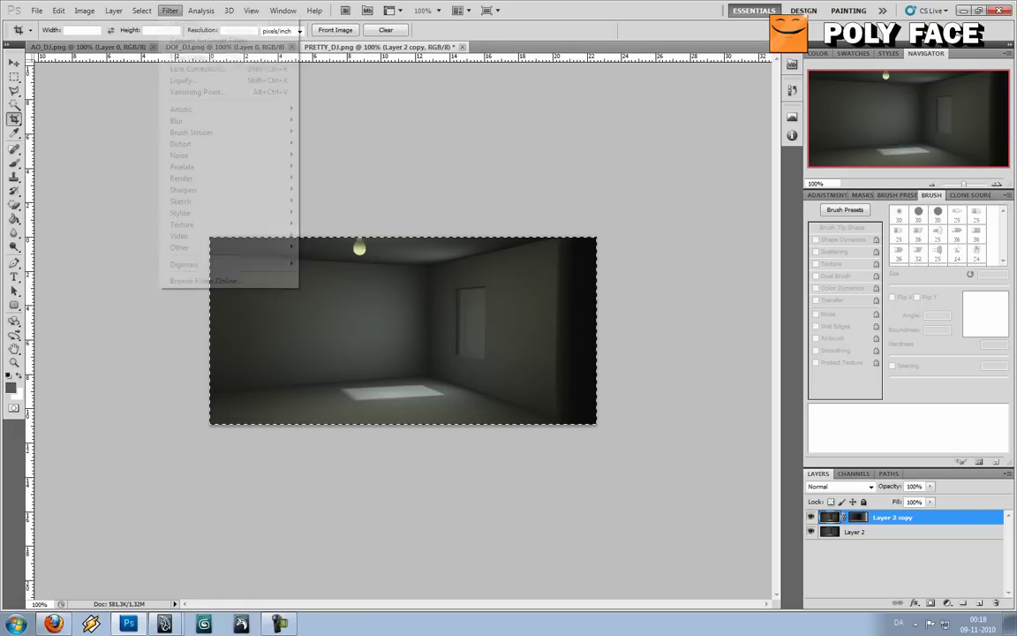
mouse_move(186, 120)
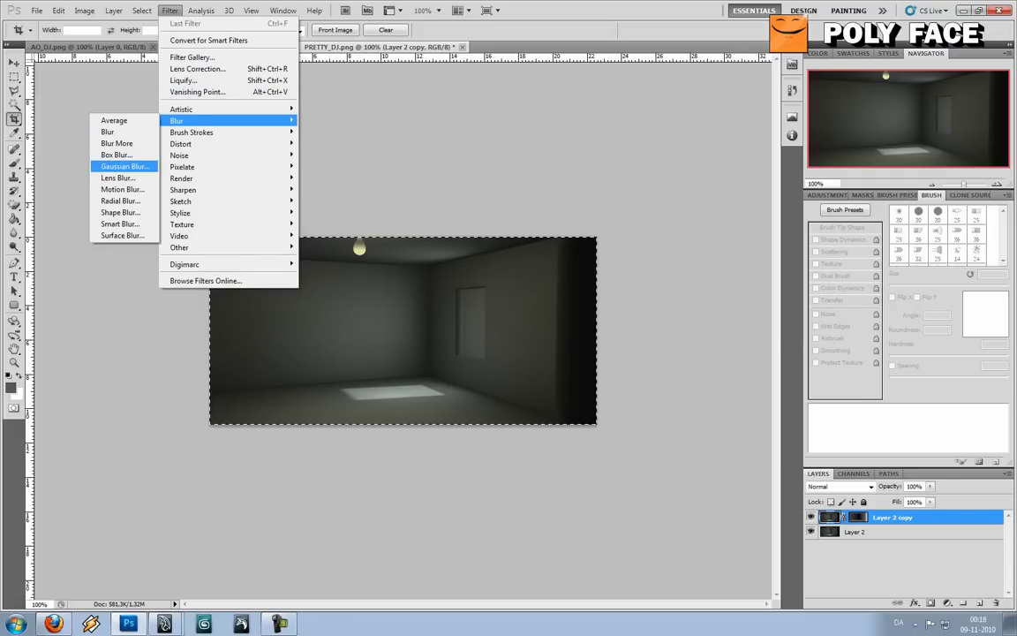
click(124, 166)
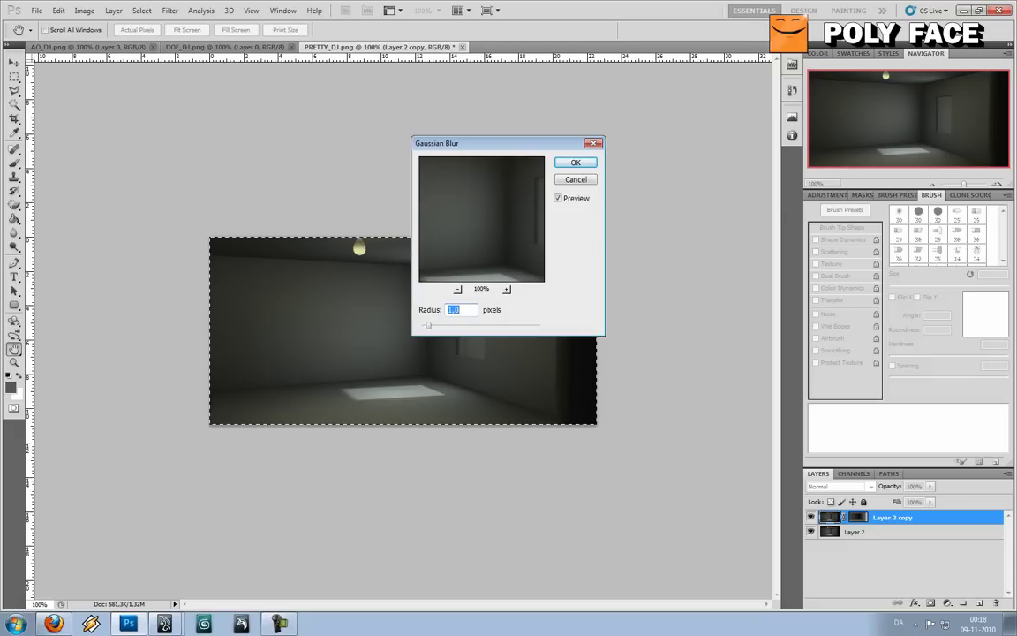
drag(477, 143, 511, 42)
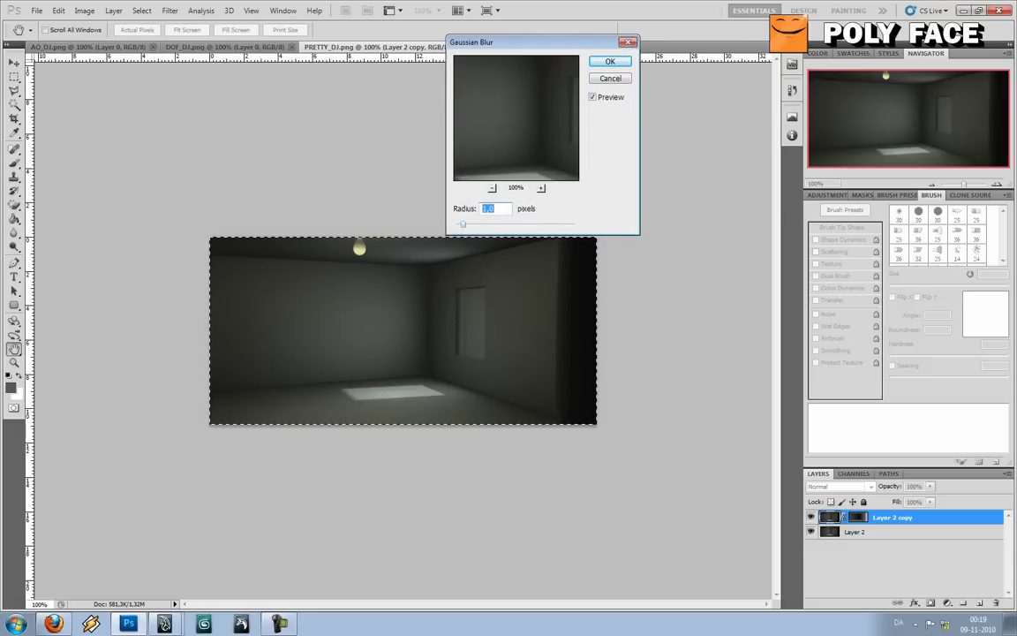
double_click(484, 209)
mouse_move(483, 223)
mouse_down()
mouse_move(510, 224)
mouse_move(484, 224)
mouse_up()
drag(490, 224, 498, 224)
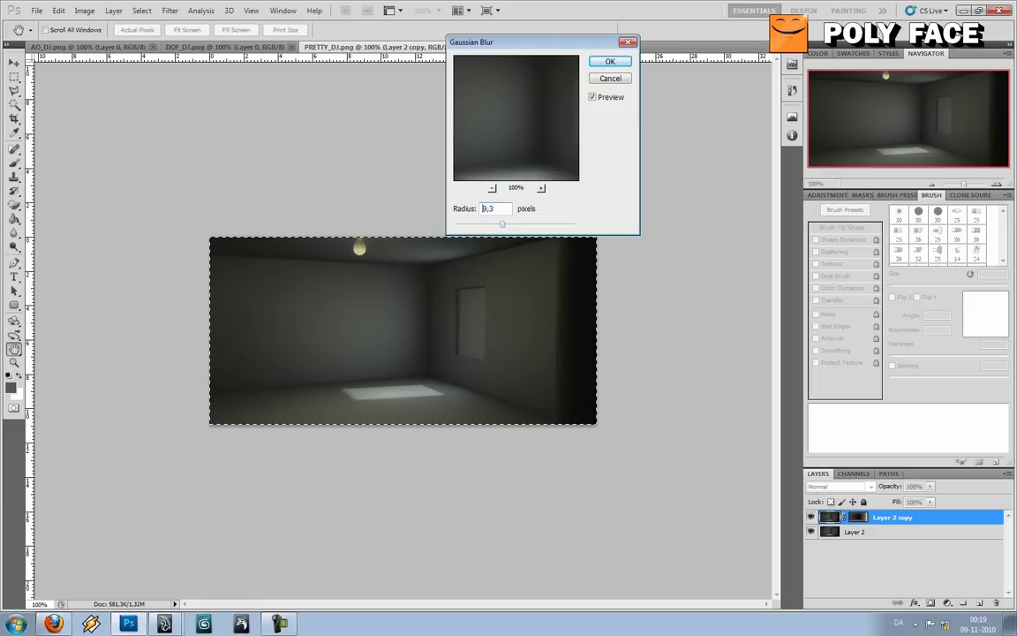
key(Up)
key(Up)
key(Up)
key(Up)
key(Up)
key(Up)
key(Up)
key(Up)
key(Up)
key(Up)
key(Up)
key(Up)
key(Up)
key(Up)
key(Up)
key(Up)
key(Up)
key(Up)
key(Up)
key(Up)
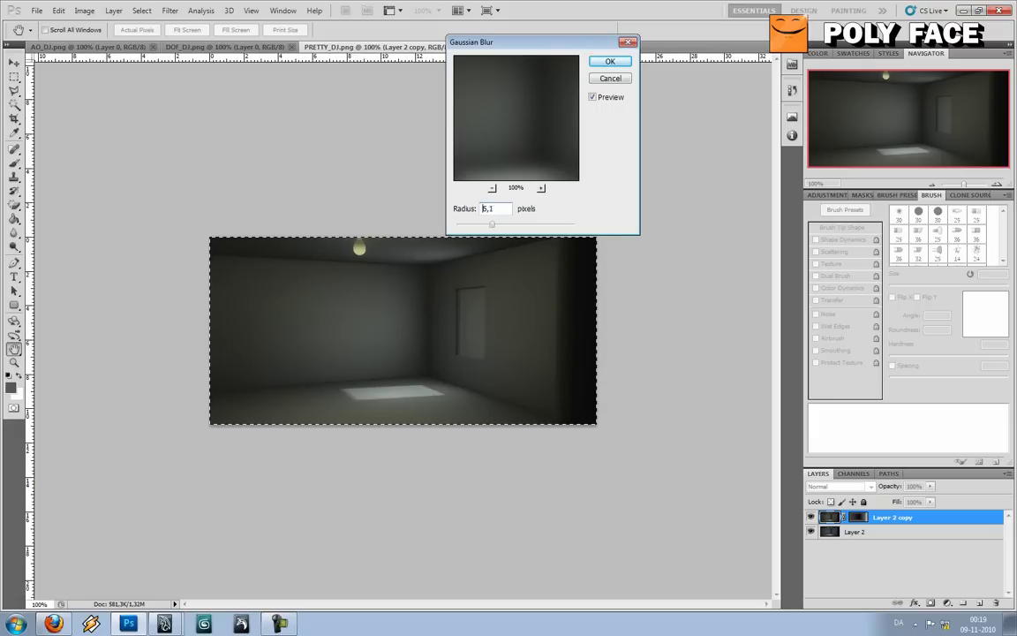
key(Down)
key(Down)
key(Down)
key(Down)
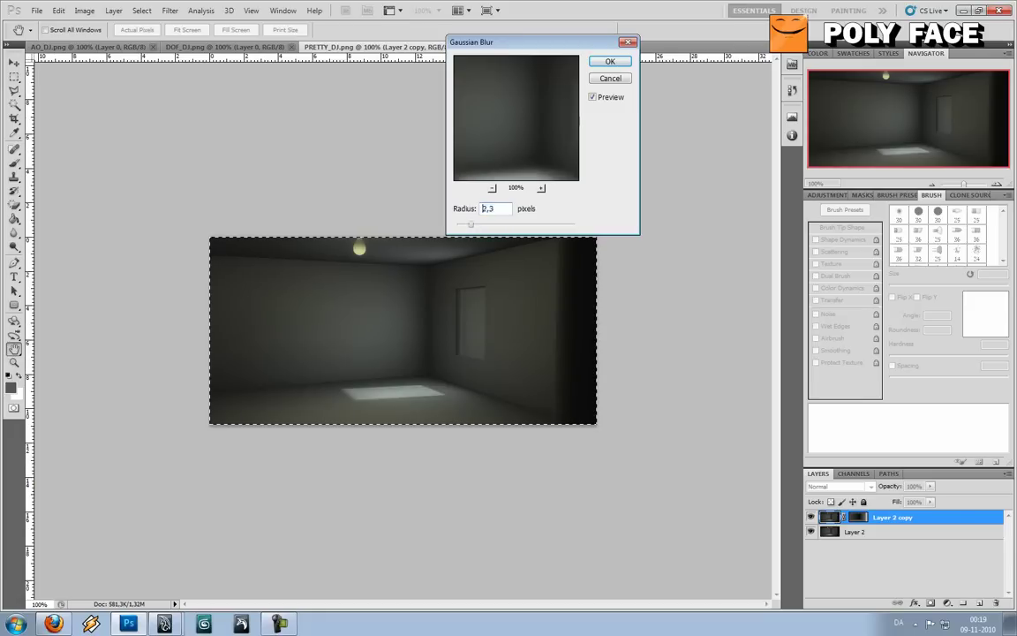
key(Down)
key(Down)
key(Down)
key(Down)
key(Down)
key(Down)
key(Down)
key(Down)
key(Down)
key(Down)
key(Down)
key(Down)
key(Down)
key(Down)
key(Down)
key(Down)
key(Down)
key(Down)
key(Down)
key(Down)
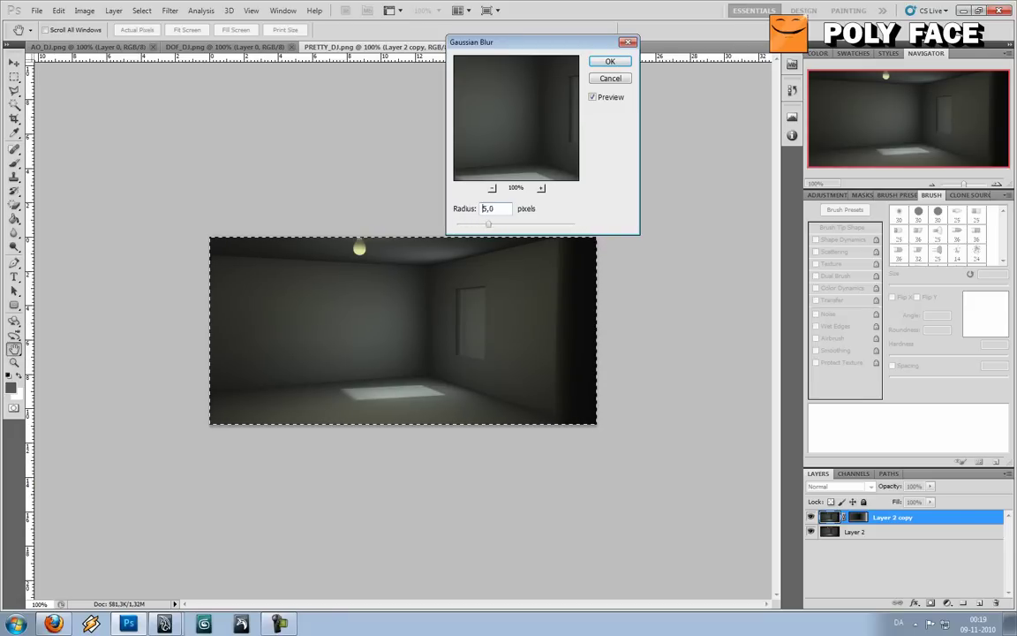
double_click(482, 209)
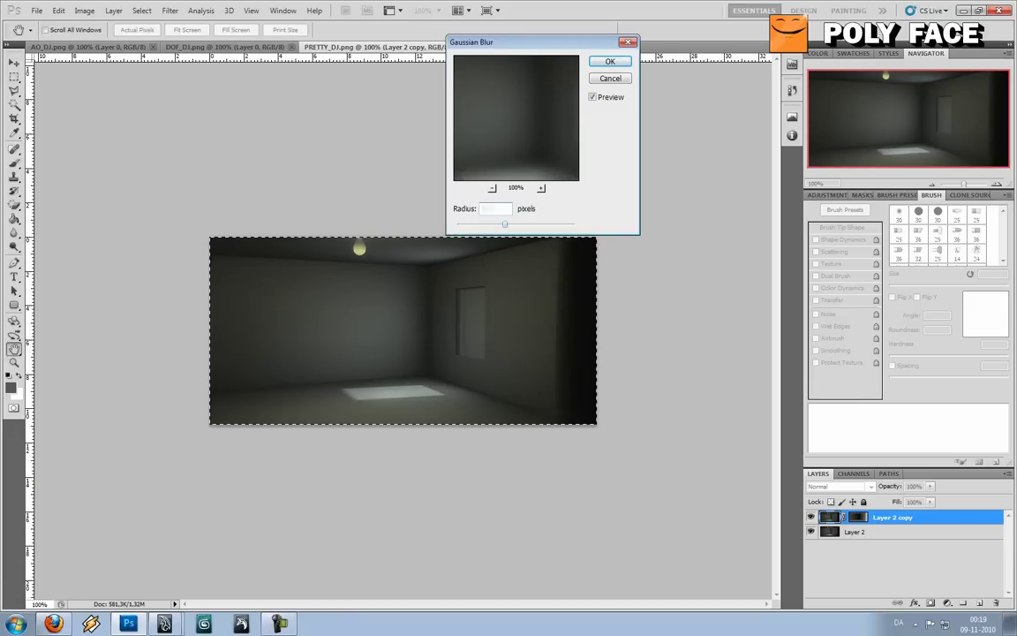
key(Down)
key(Down)
key(Down)
key(Down)
key(Up)
key(Up)
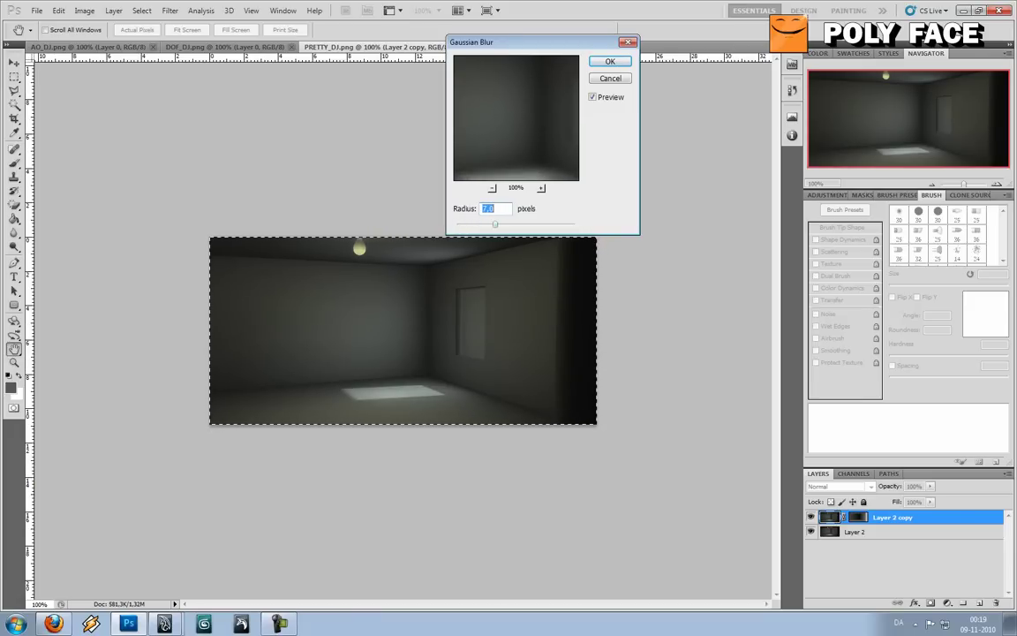
key(Up)
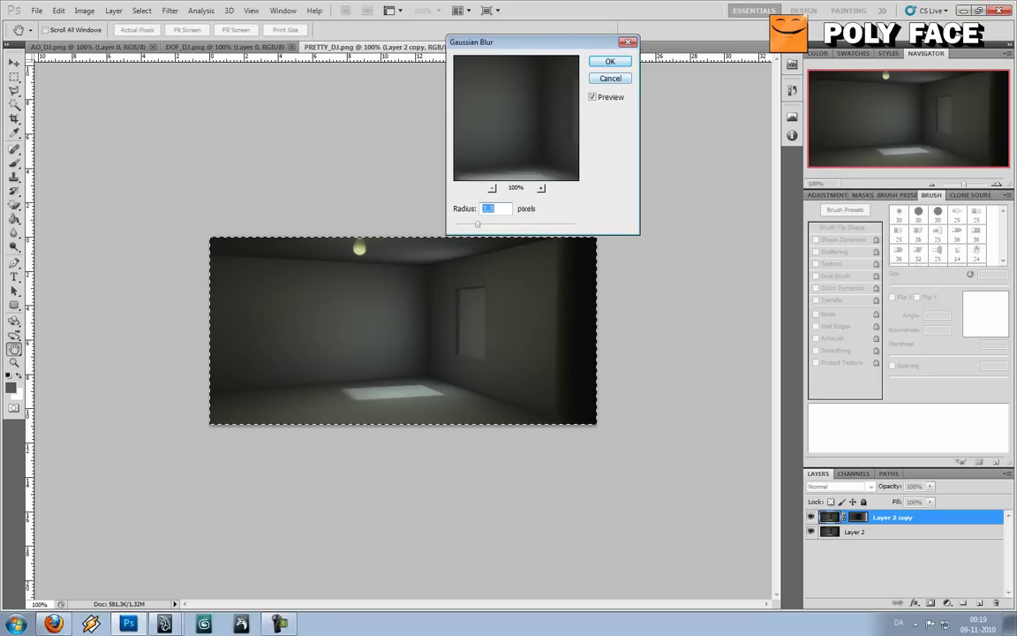
key(Return)
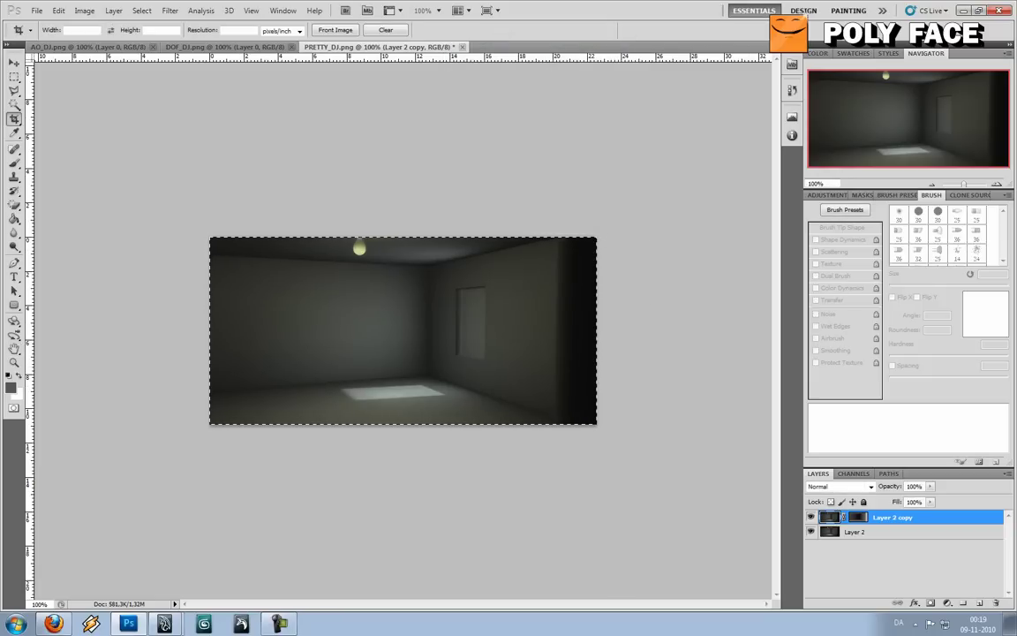
Apply a Gaussian Blur with a 3.3-pixel radius to the layer mask of Layer 2 copy
click(857, 518)
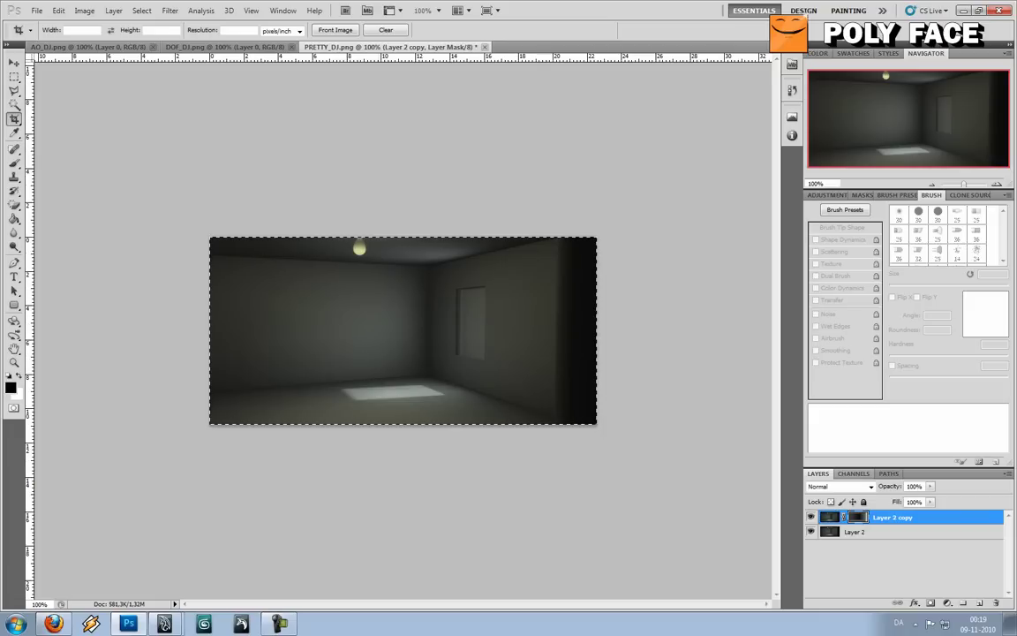
click(170, 11)
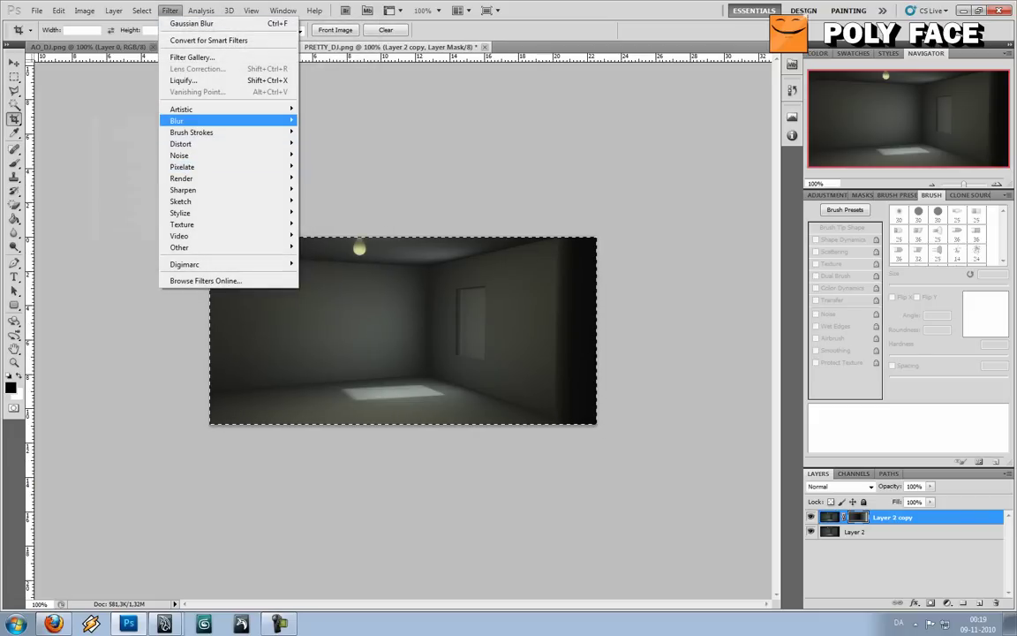
mouse_move(230, 120)
click(132, 166)
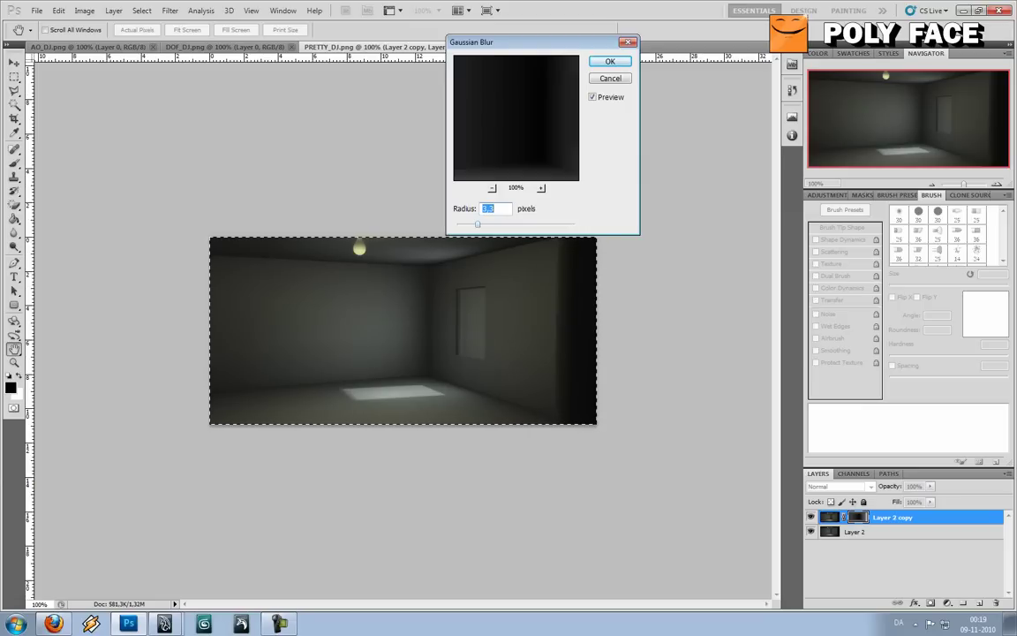
key(Return)
key(c)
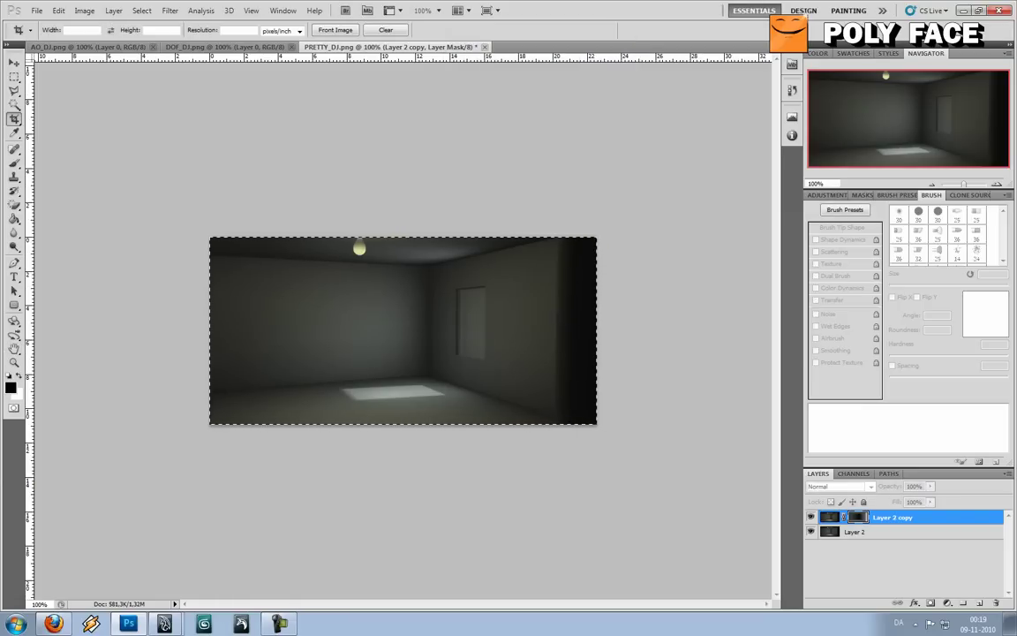
Compare the image with and without Layer 2 copy, and test its layer mask inverted before inverting it back
click(811, 517)
click(810, 517)
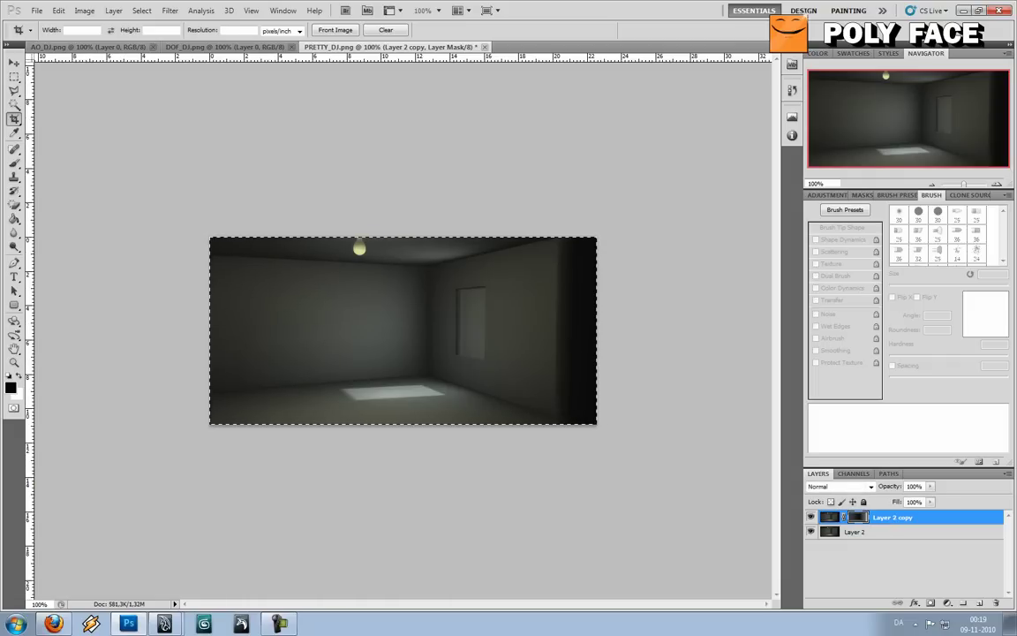
key(ctrl+i)
key(ctrl+i)
Activate the Rectangular Marquee tool and clear the selection around the whole image
key(m)
key(ctrl+d)
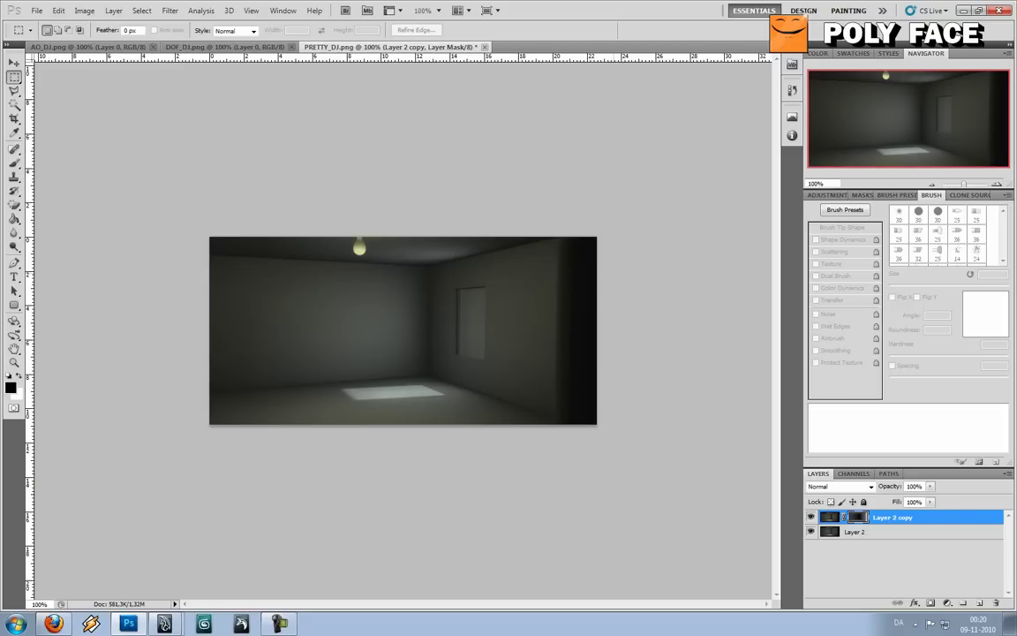
Try to open the original PRETTY_DJ.png render from disk
click(279, 624)
click(36, 9)
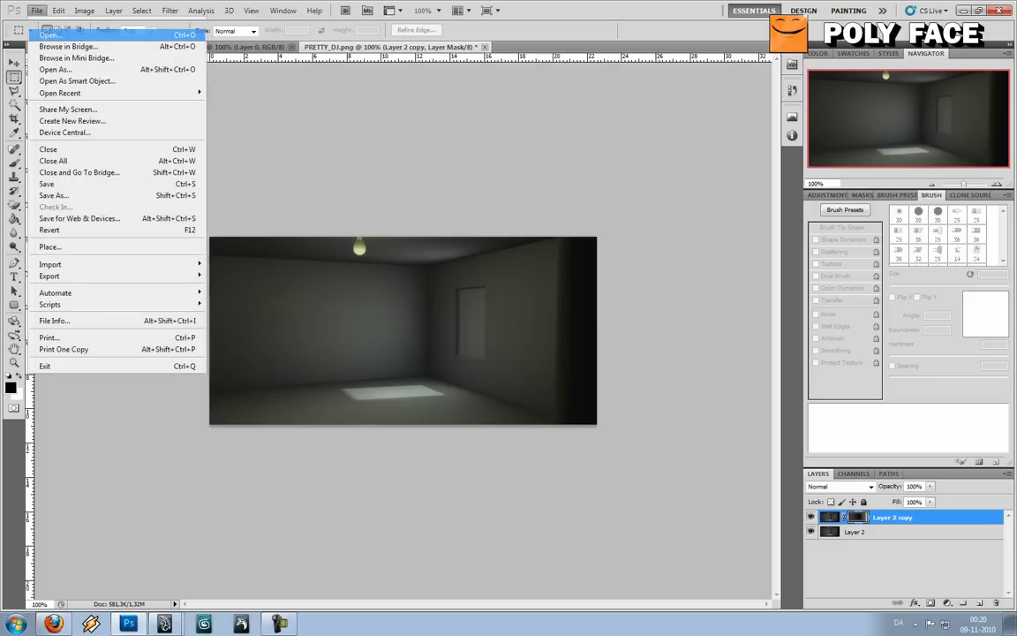
click(50, 31)
double_click(581, 167)
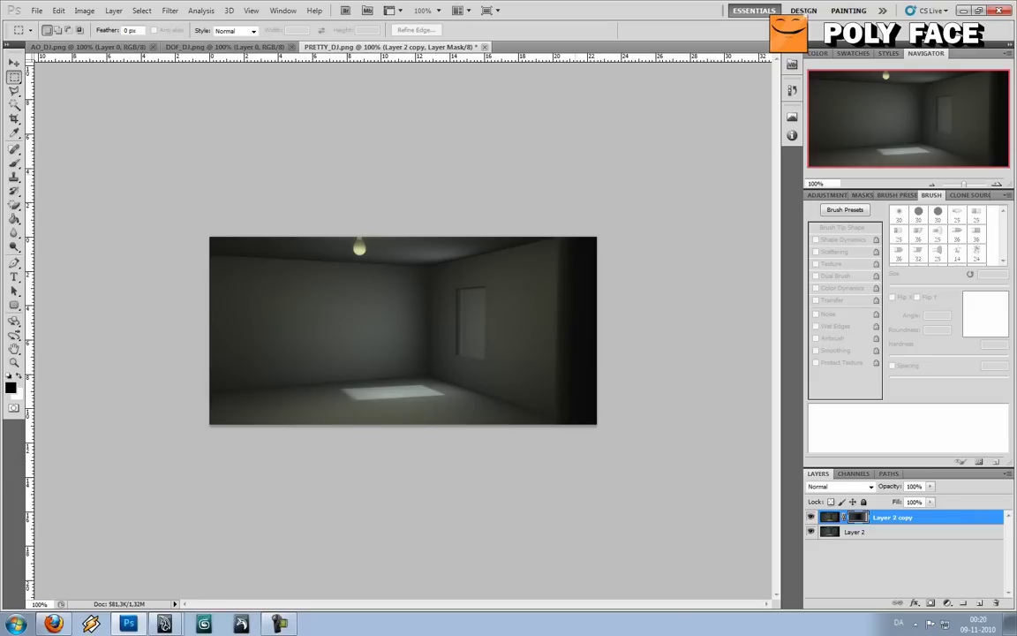
Save the layered composite as PRETTY_DJ in Photoshop PSD format in the images folder, with layers and Maximize Compatibility kept on
click(37, 11)
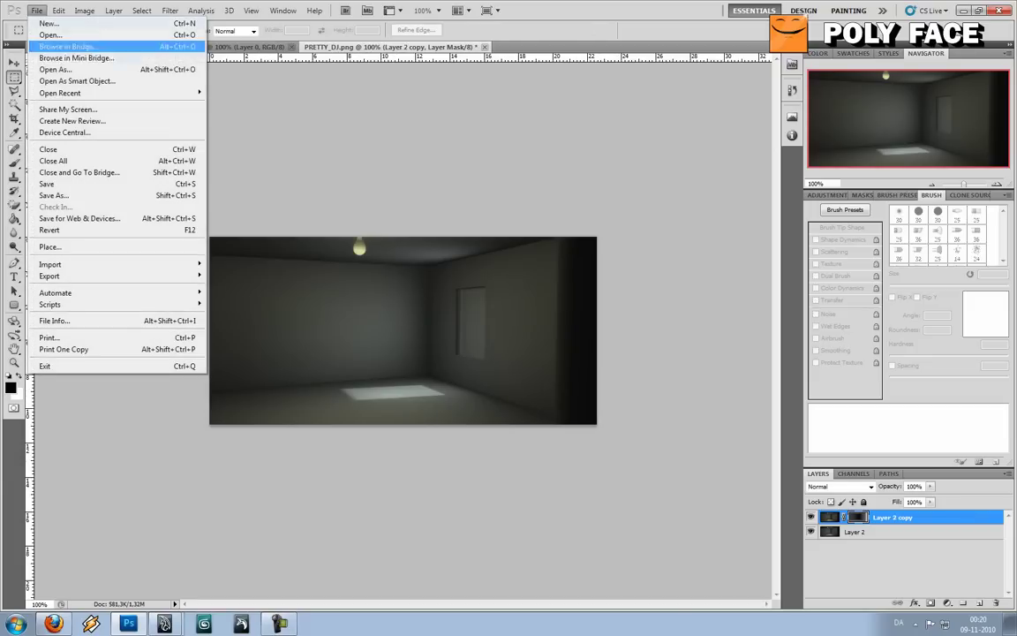
click(54, 195)
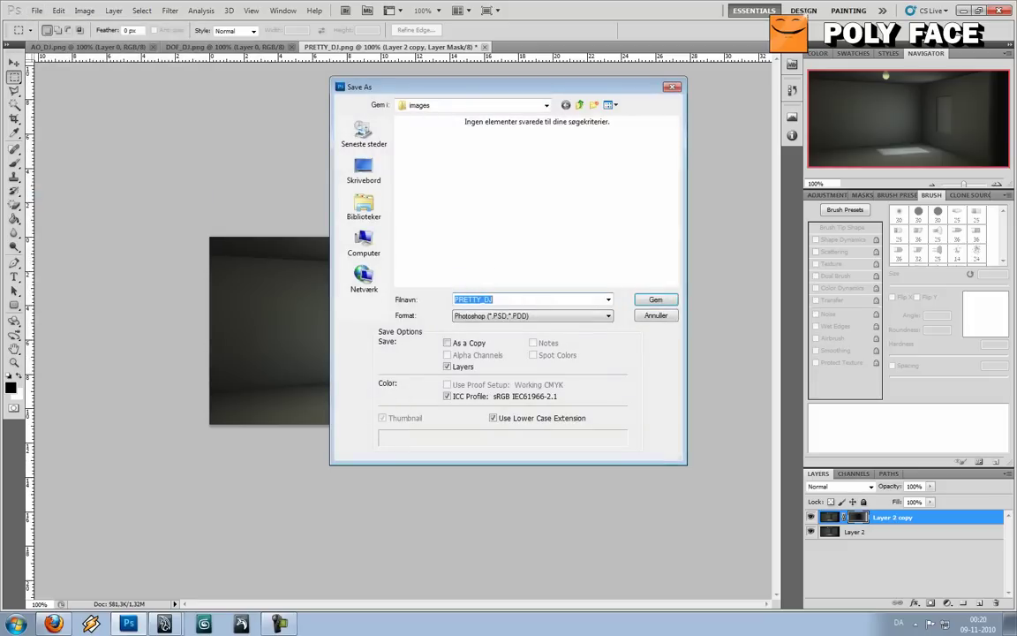
key(Return)
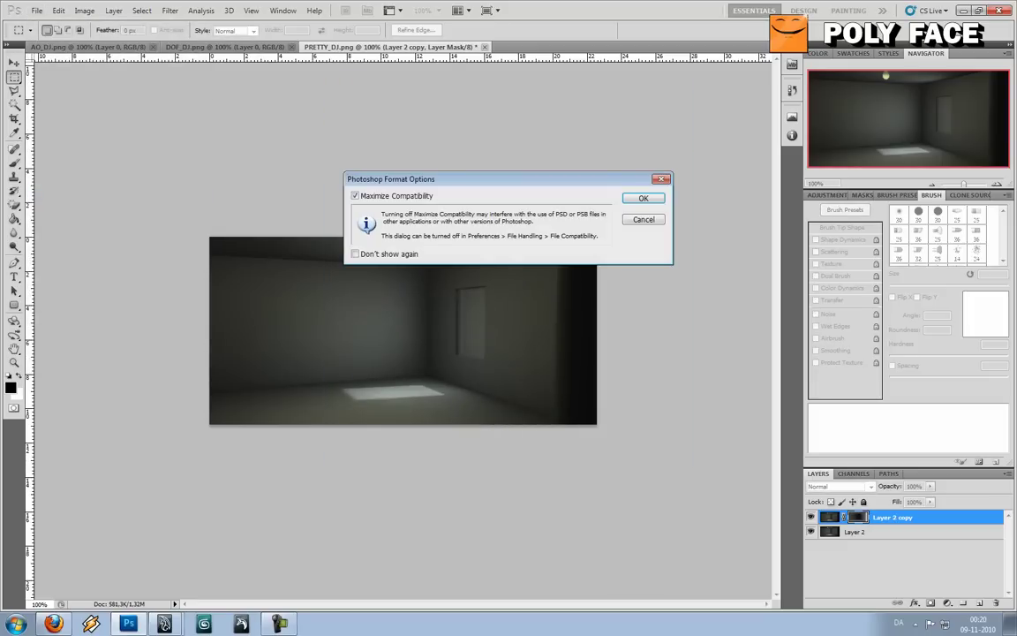
key(Return)
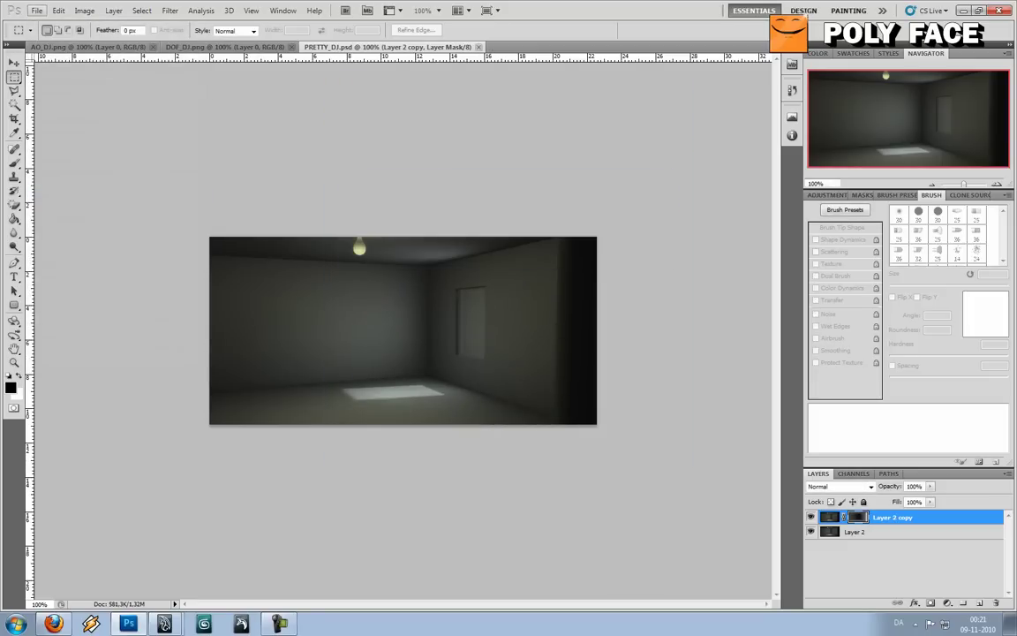
Open the original PRETTY_DJ.png render as a separate document alongside the saved composite
click(37, 10)
click(50, 34)
double_click(581, 170)
Compare the PRETTY_DJ.psd composite with the original PRETTY_DJ.png render by switching repeatedly between them, ending on the composite
click(388, 47)
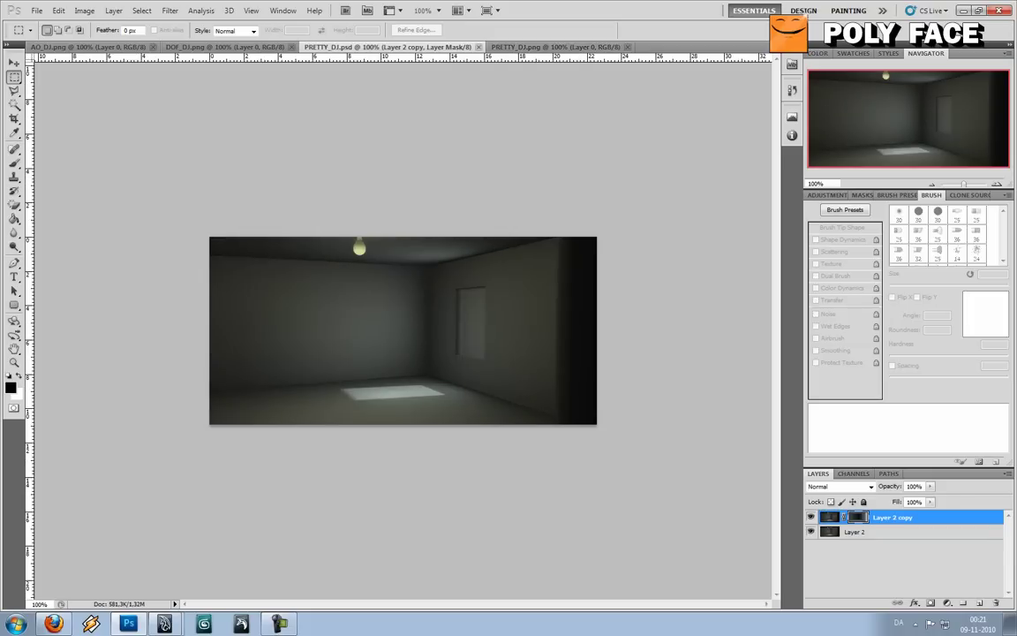
click(554, 47)
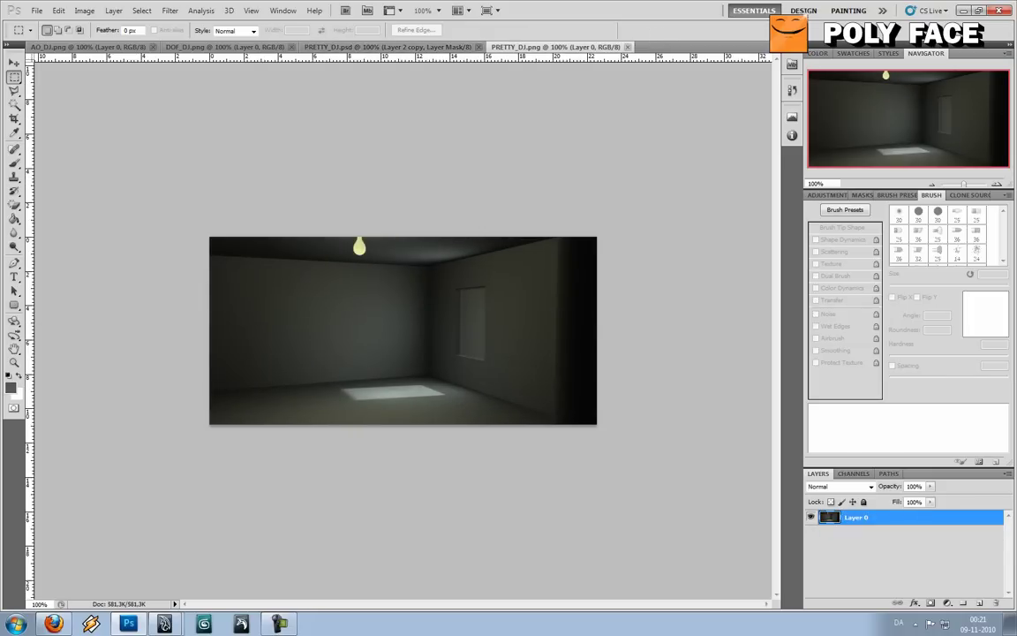
click(389, 46)
click(548, 46)
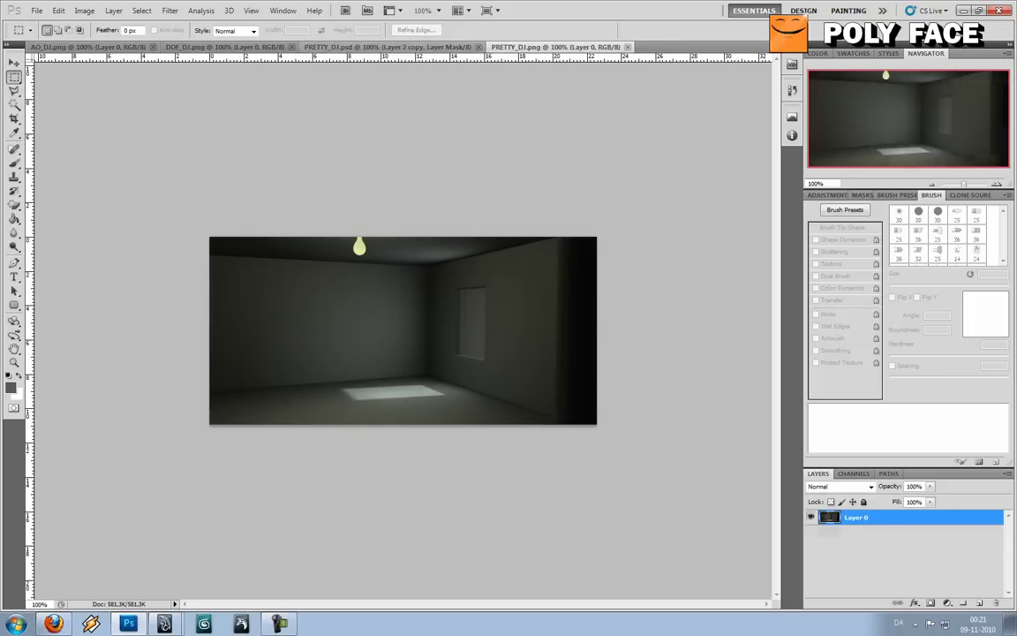
click(389, 46)
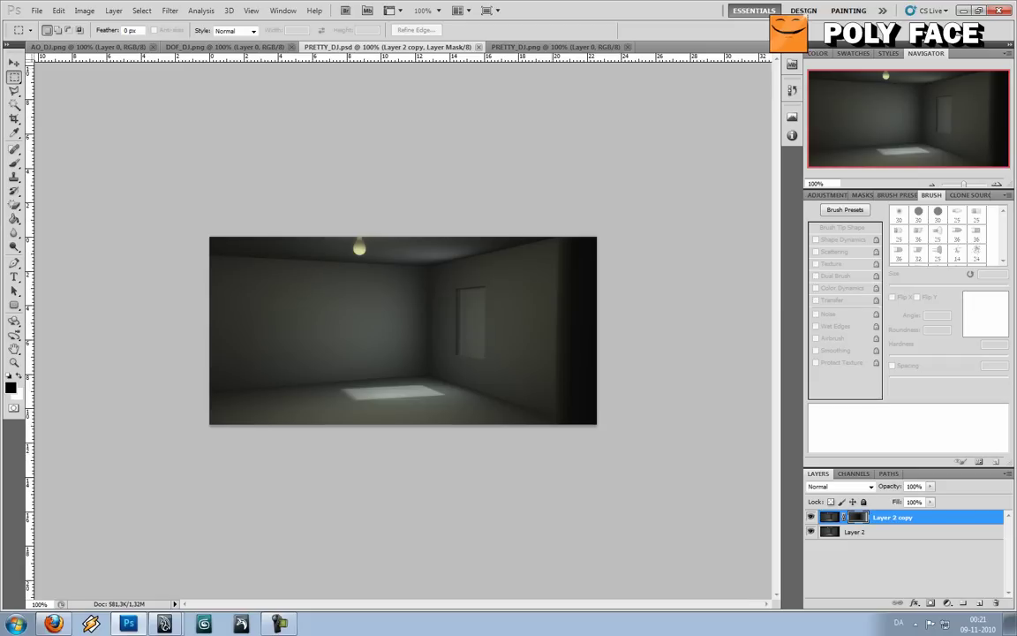
click(530, 46)
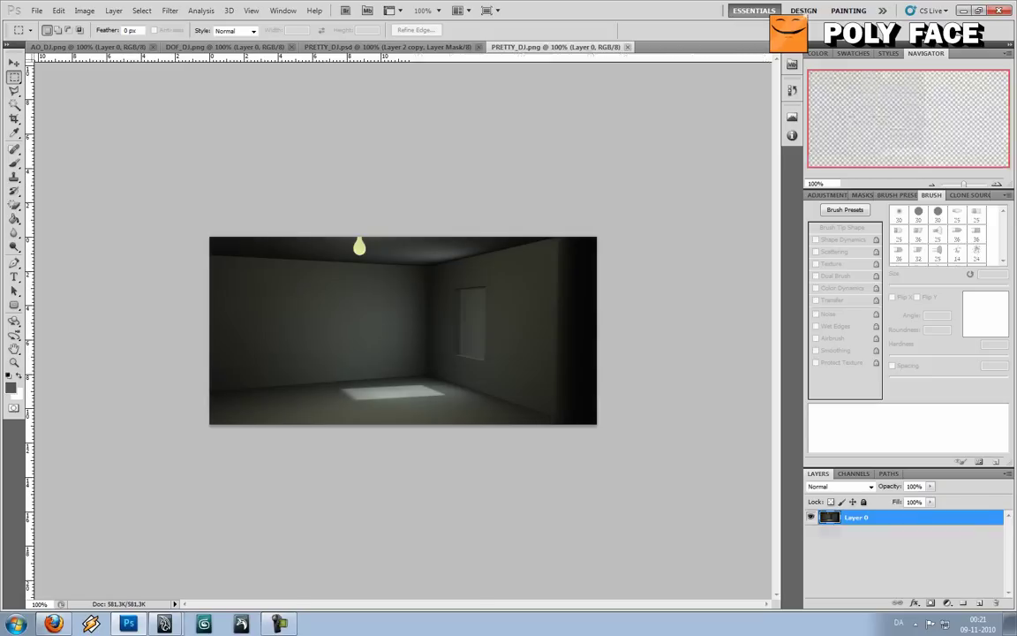
click(424, 46)
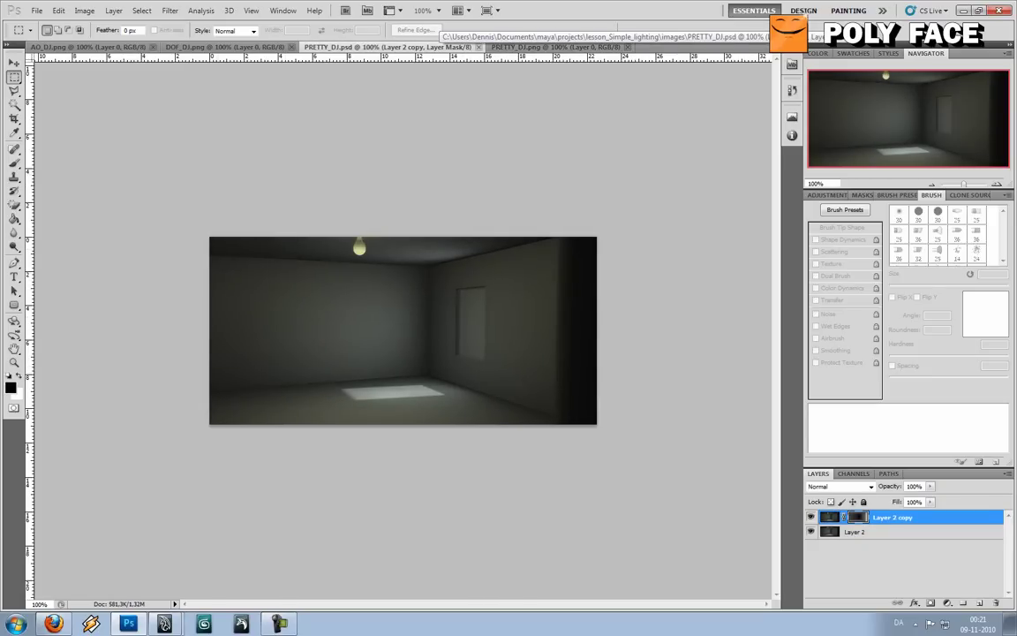
click(530, 46)
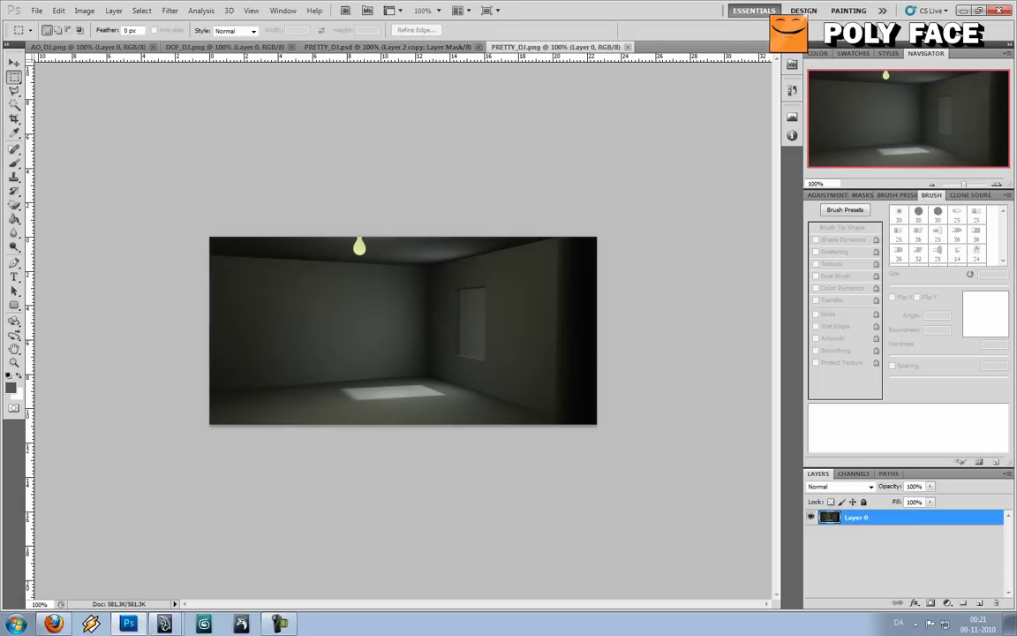
click(424, 46)
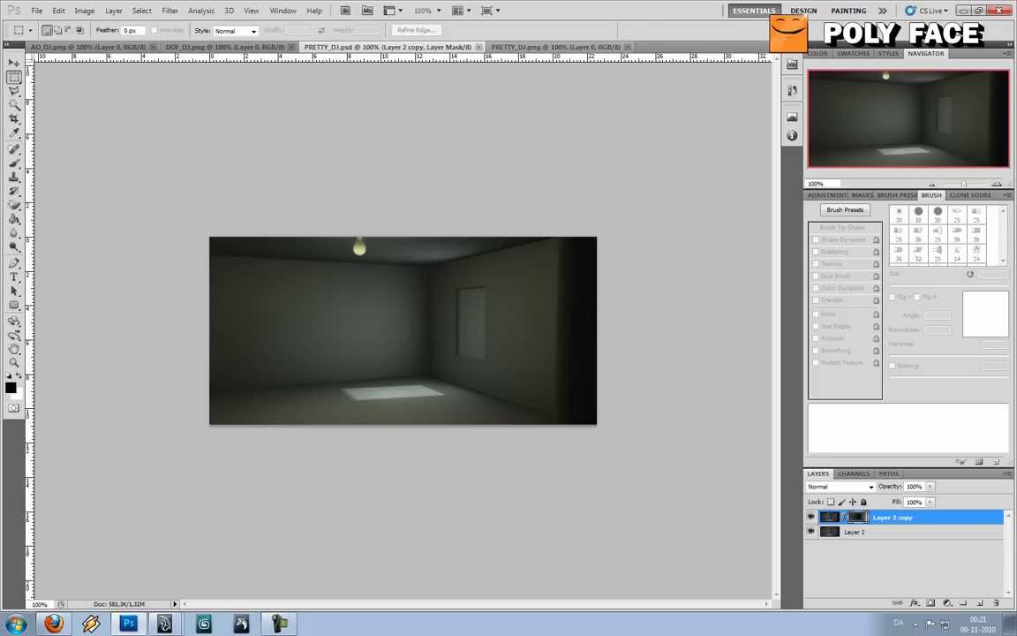
click(530, 46)
key(ctrl+shift+Tab)
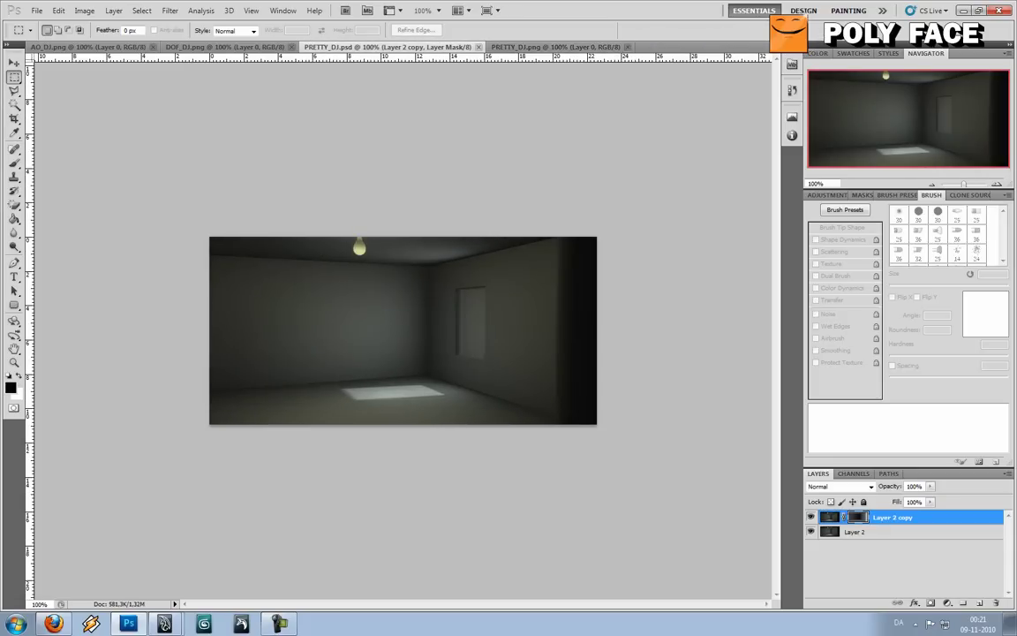